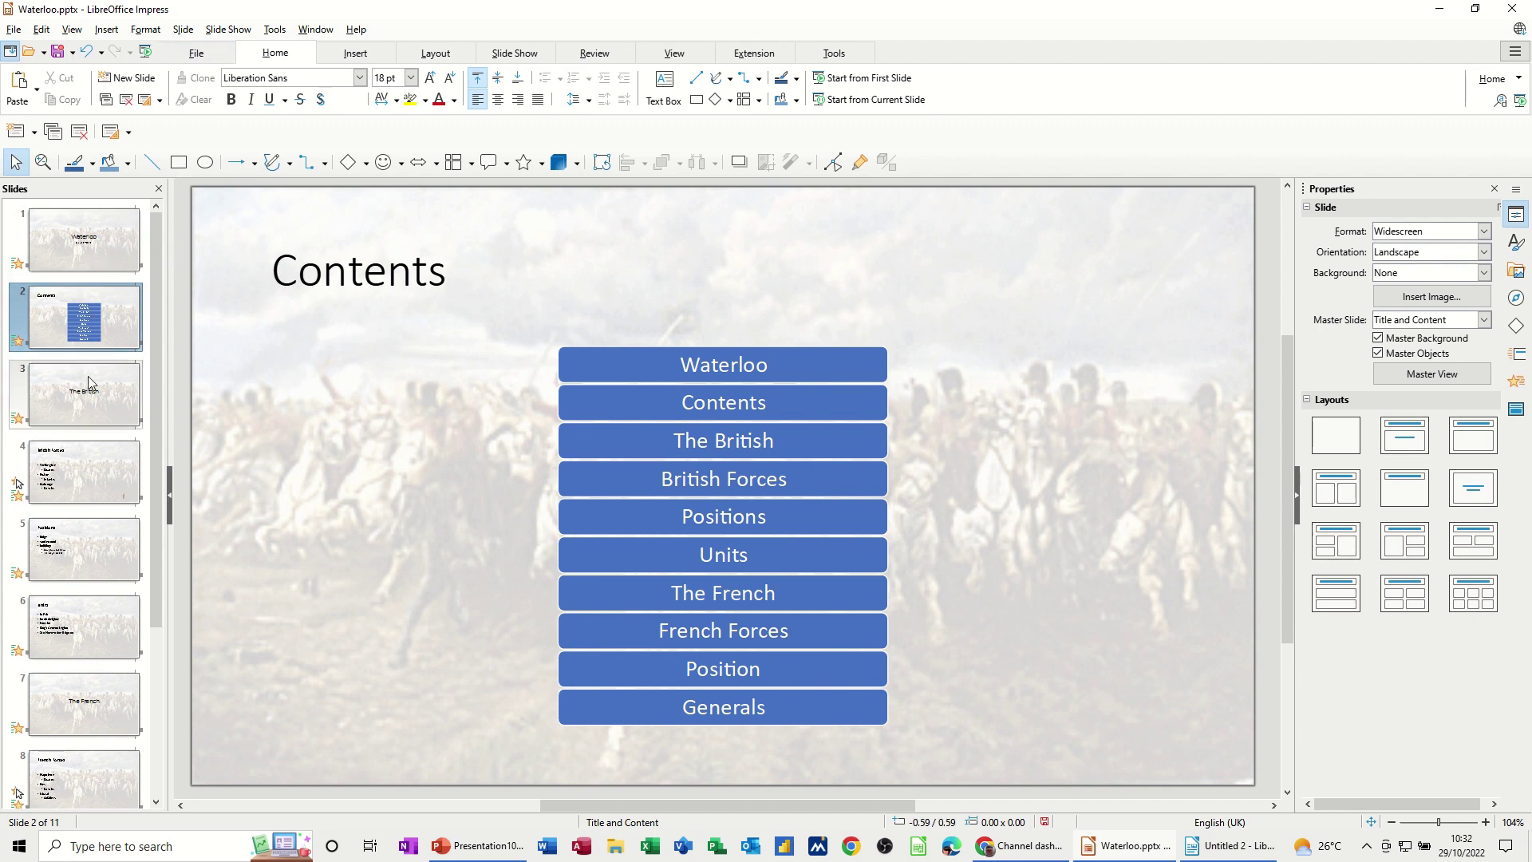
# Select the Waterloo button, then draw a test rectangle containing 'gbgbg' and delete it.
pyautogui.moveTo(160, 487); pyautogui.dragTo(176, 672)
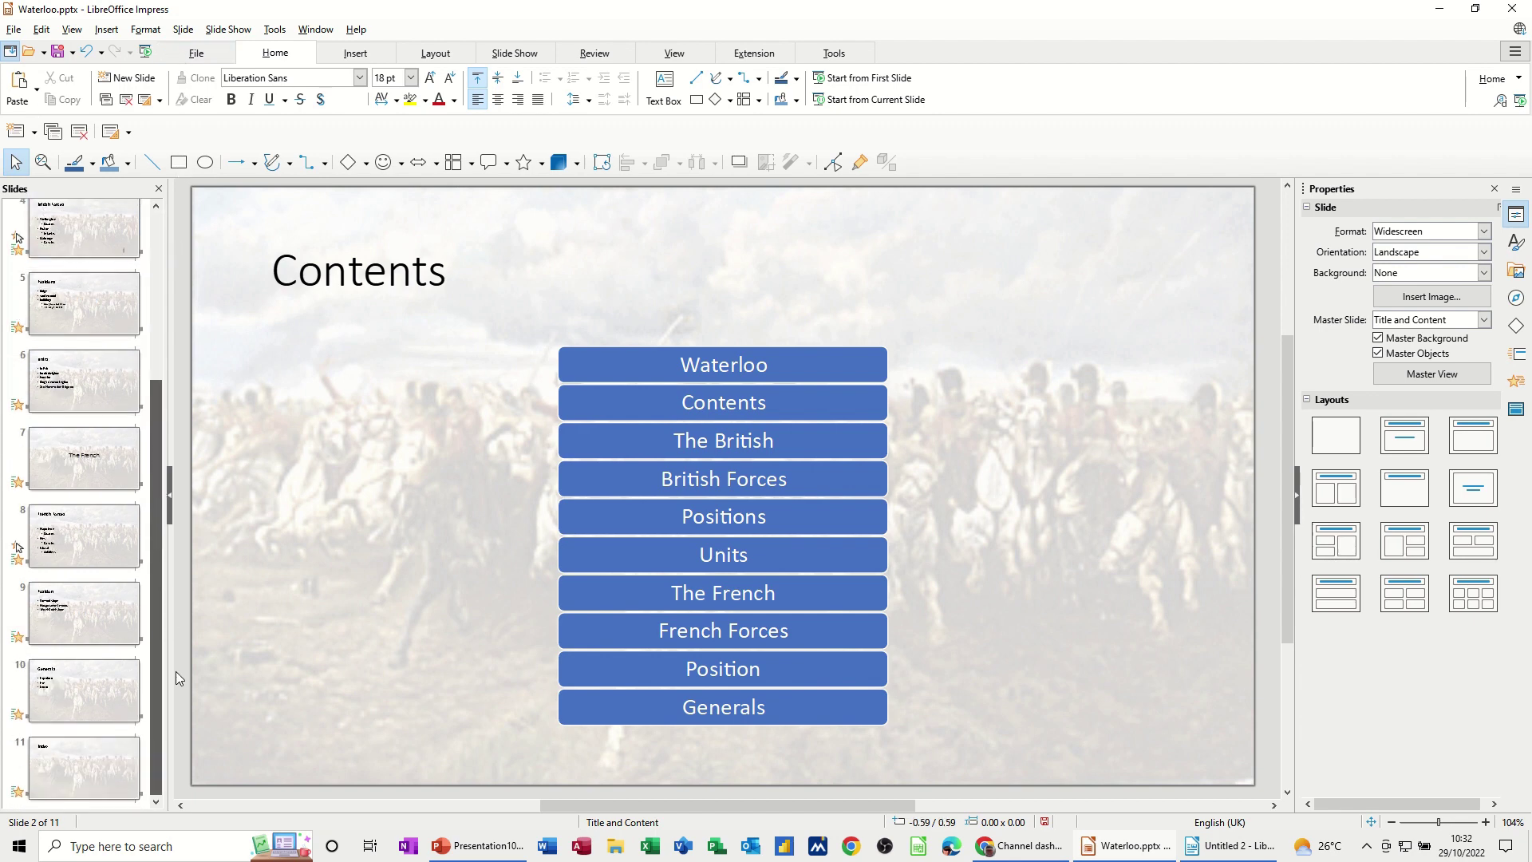
pyautogui.moveTo(170, 734); pyautogui.dragTo(190, 439)
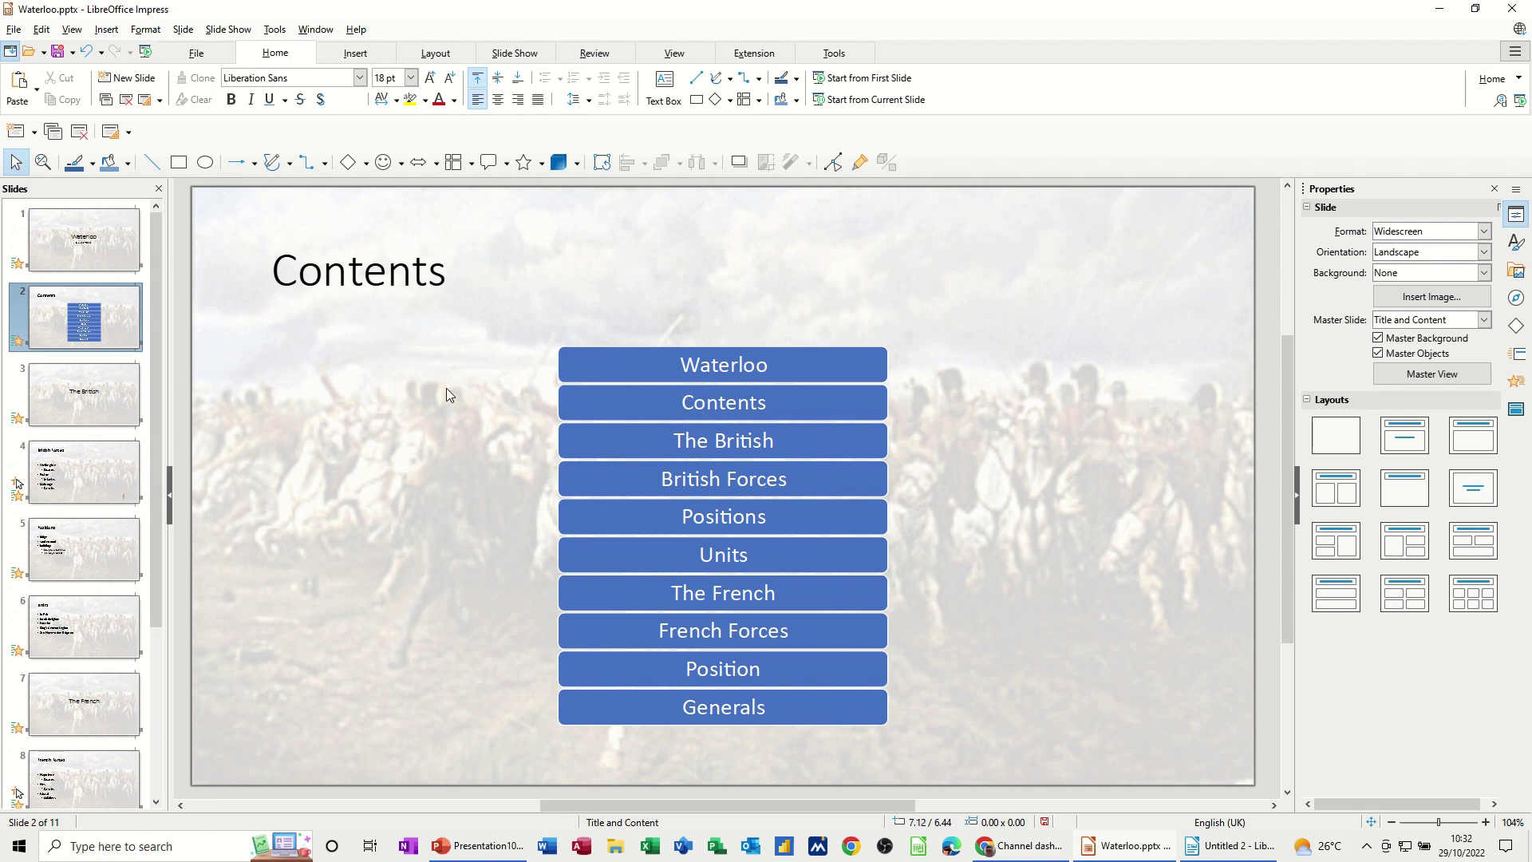
pyautogui.click(587, 366)
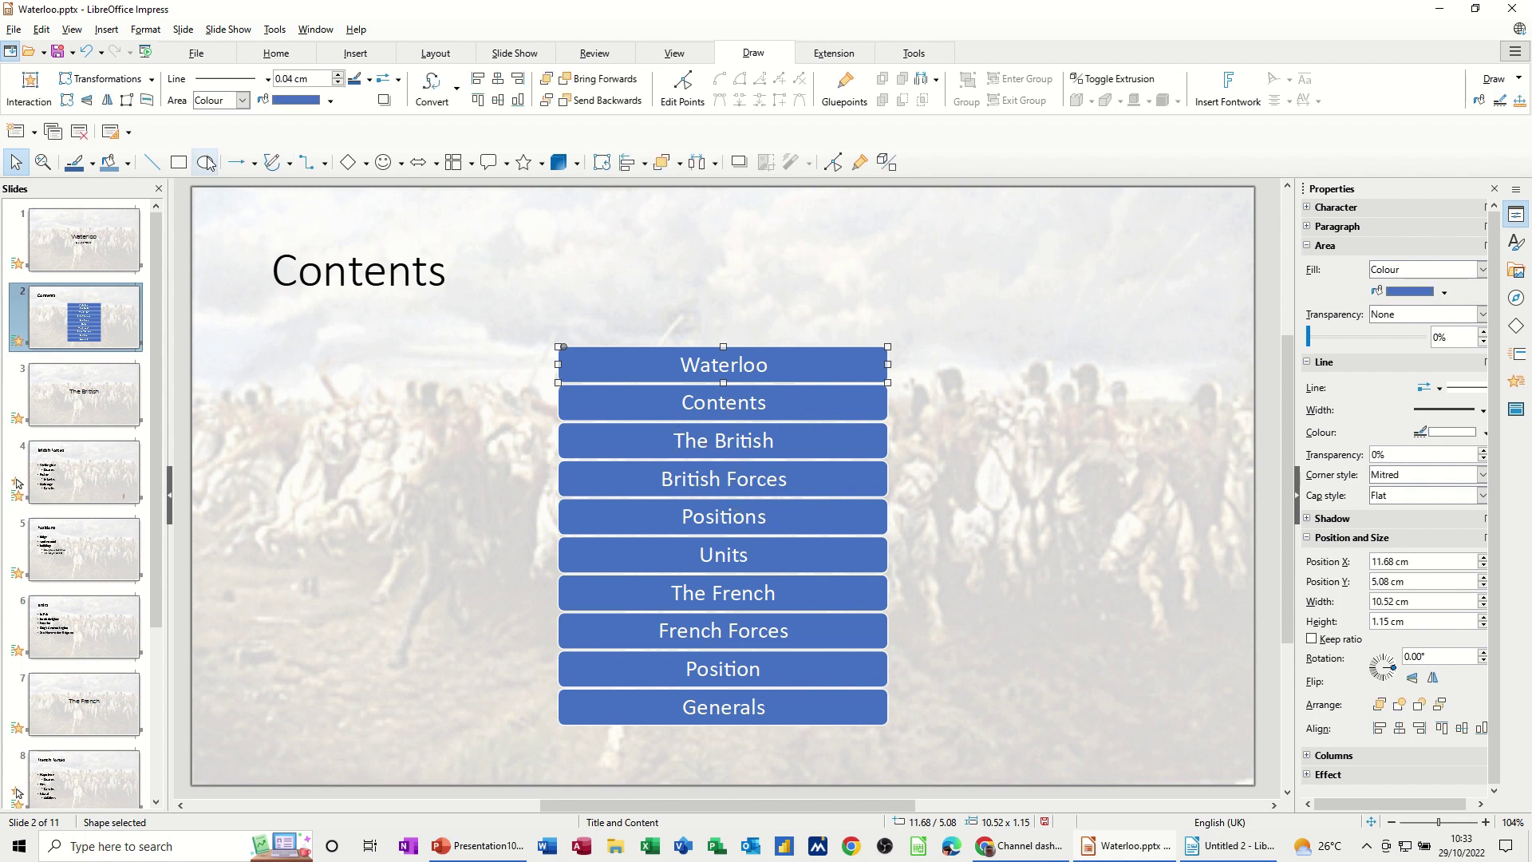
pyautogui.click(179, 162)
pyautogui.moveTo(301, 328); pyautogui.dragTo(473, 375)
pyautogui.write('gbgbg')
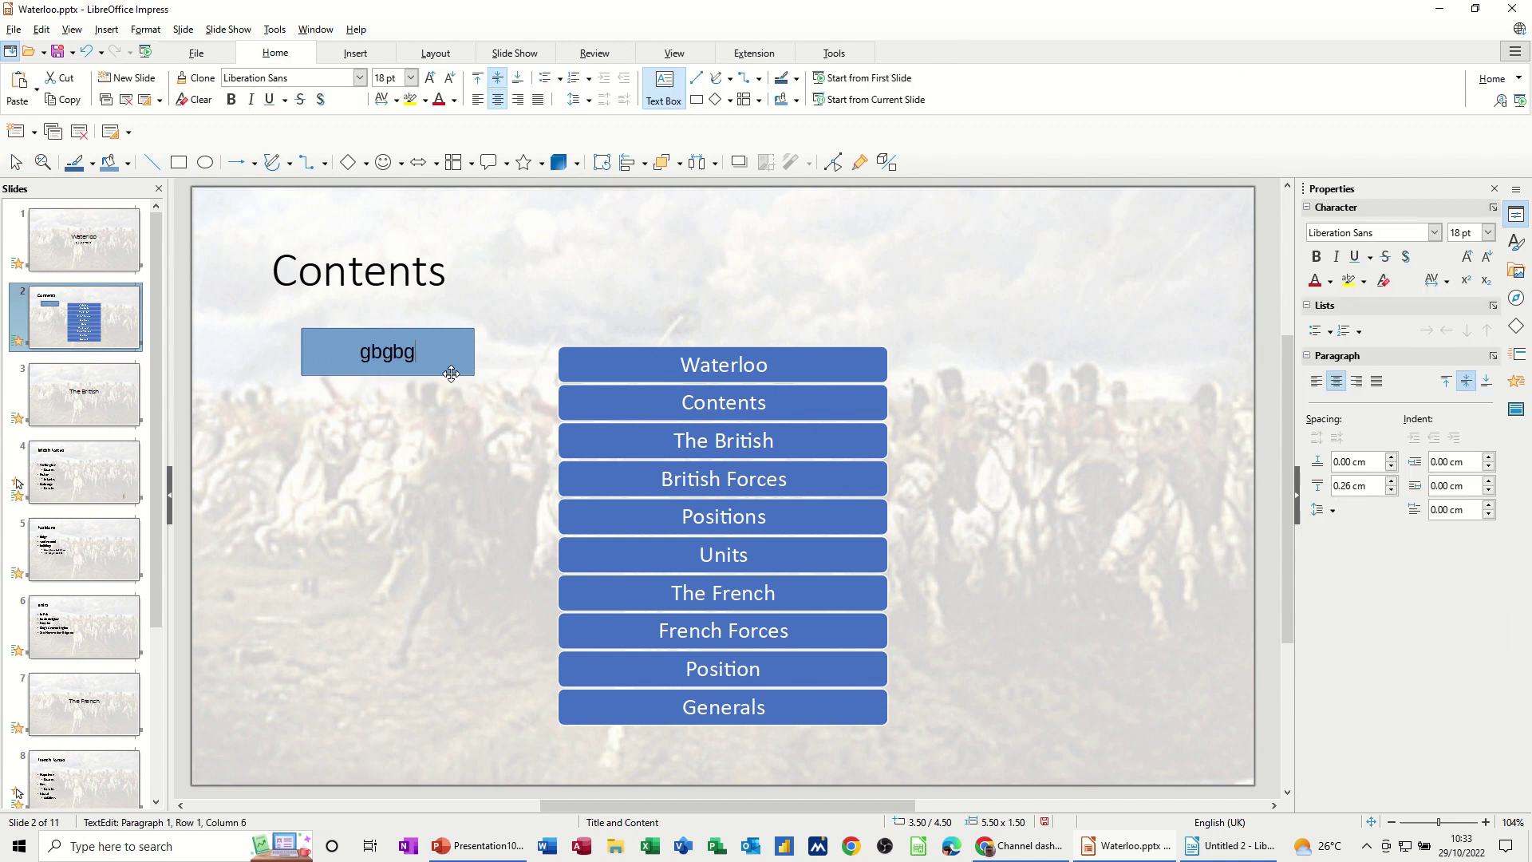
pyautogui.click(432, 421)
pyautogui.click(425, 368)
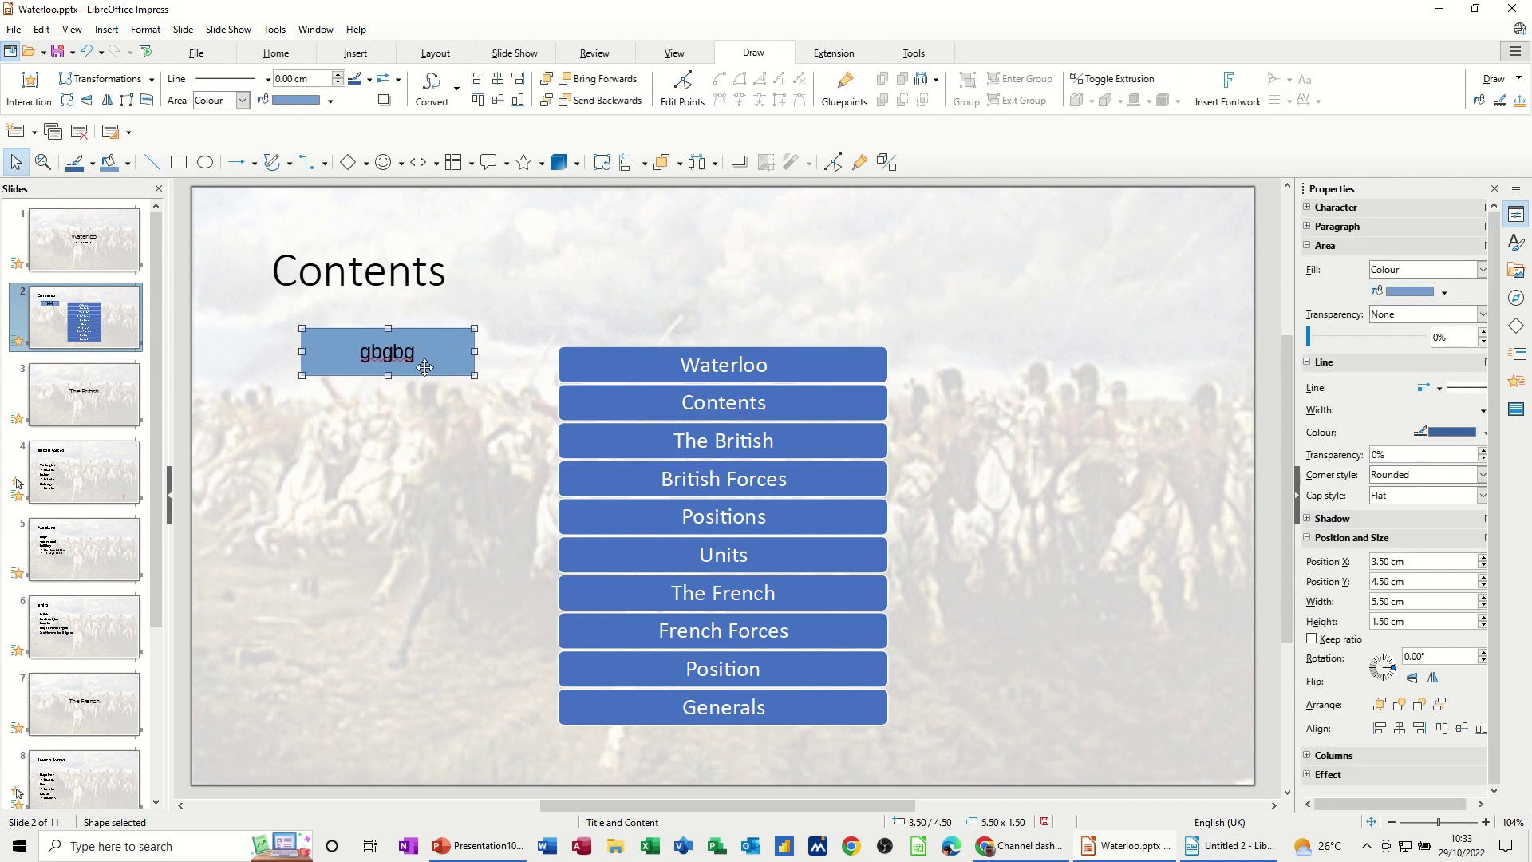
pyautogui.press('Delete')
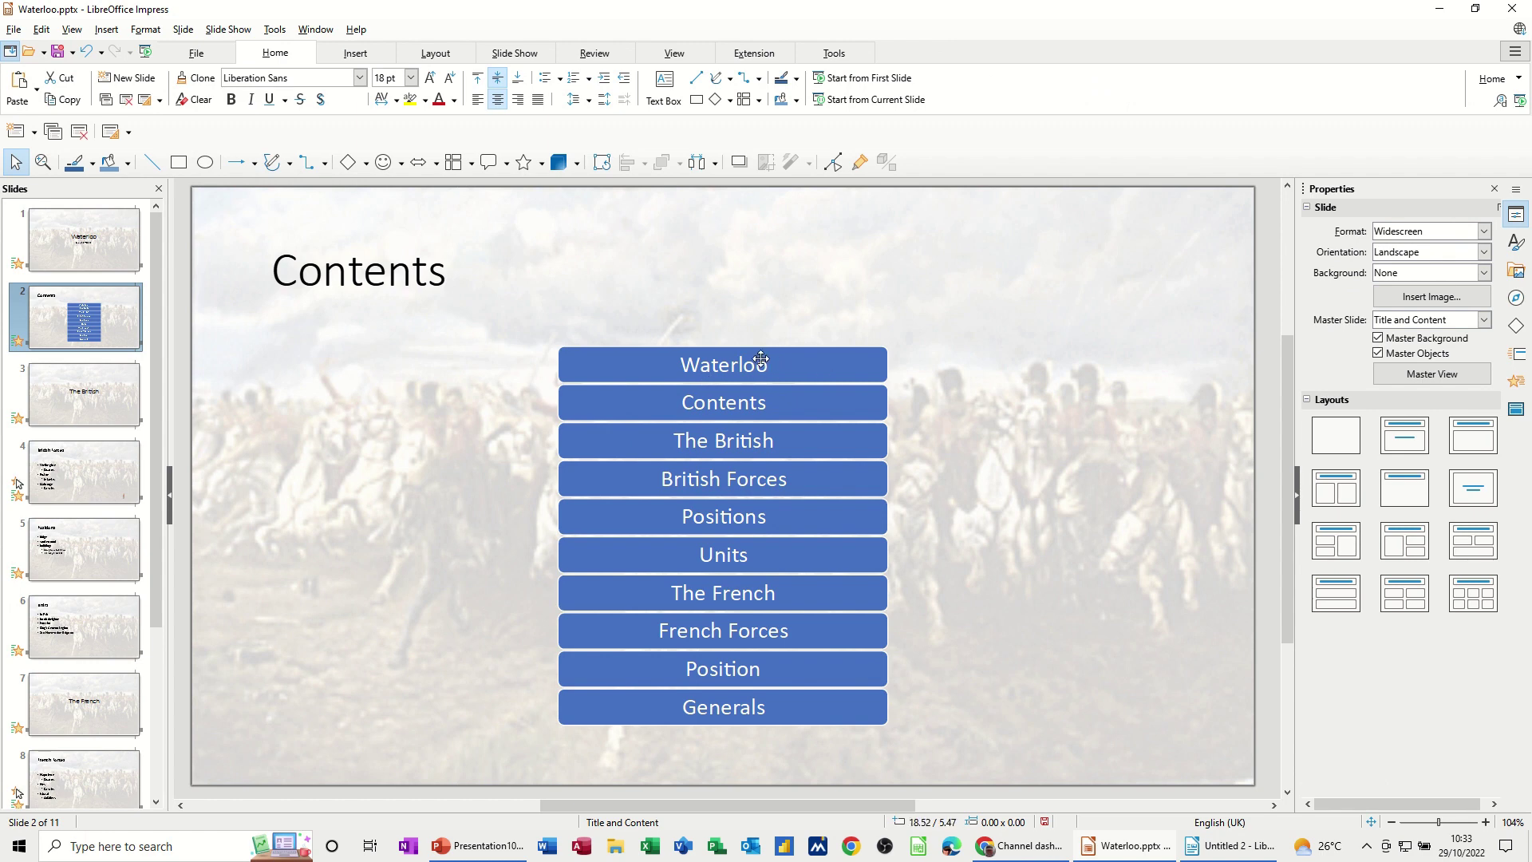
# Give the Waterloo button a Document hyperlink targeting the Waterloo slide (#Waterloo).
pyautogui.click(793, 367)
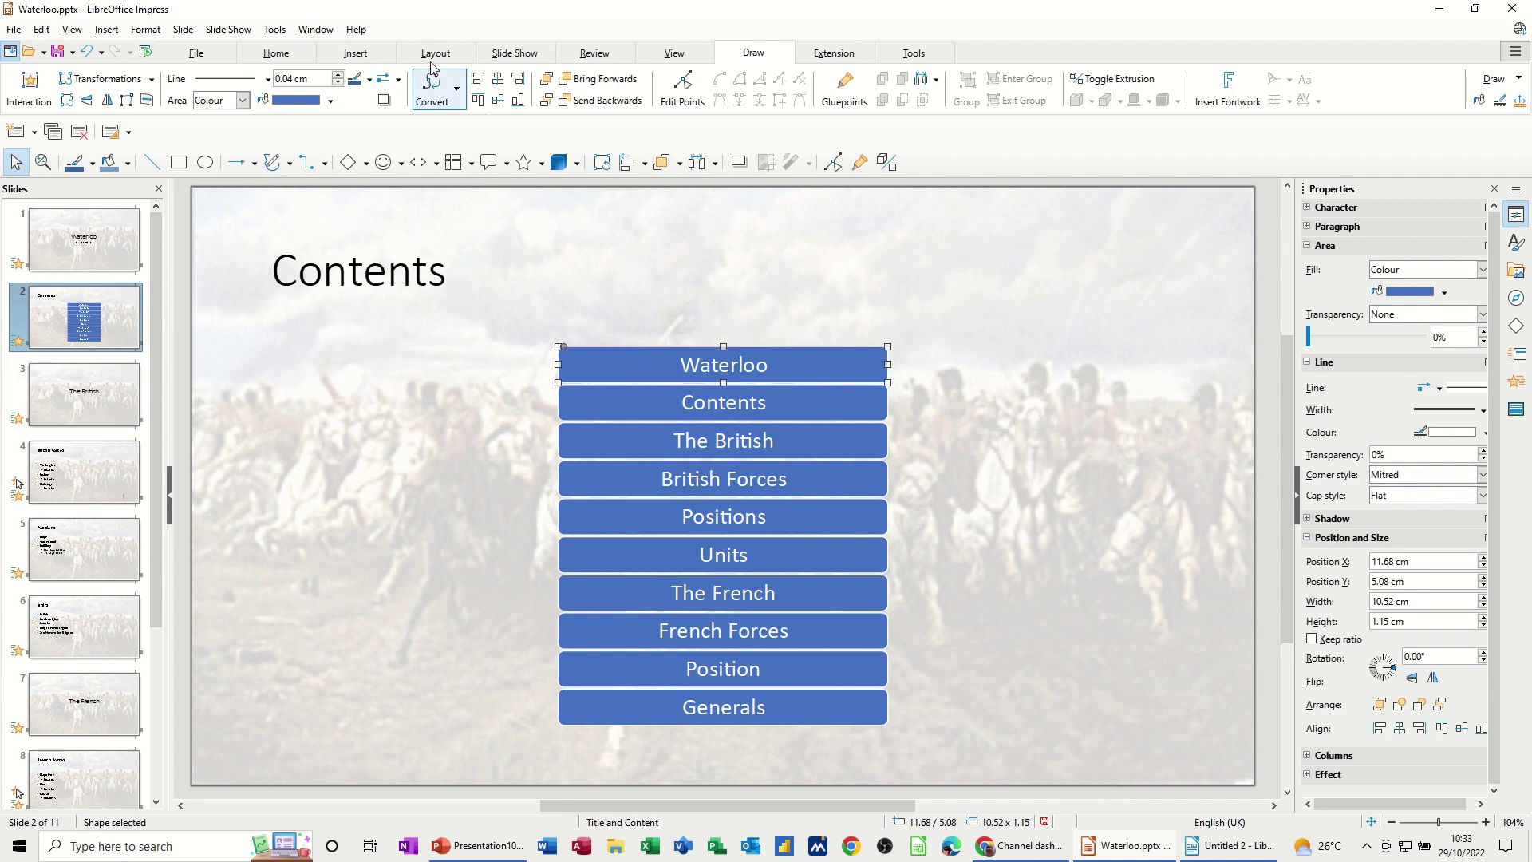
pyautogui.click(369, 58)
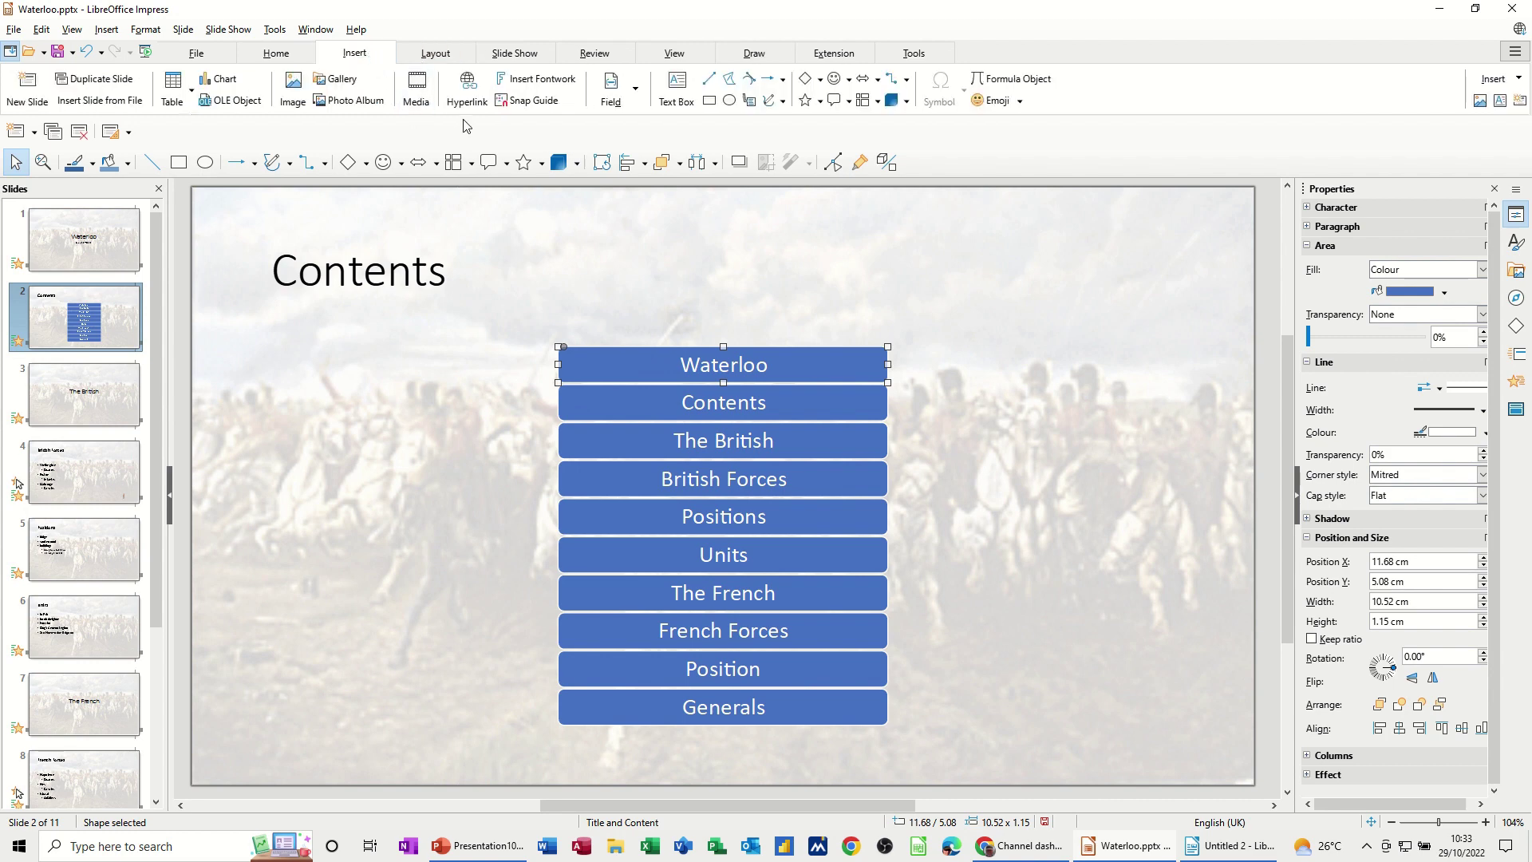
pyautogui.click(468, 86)
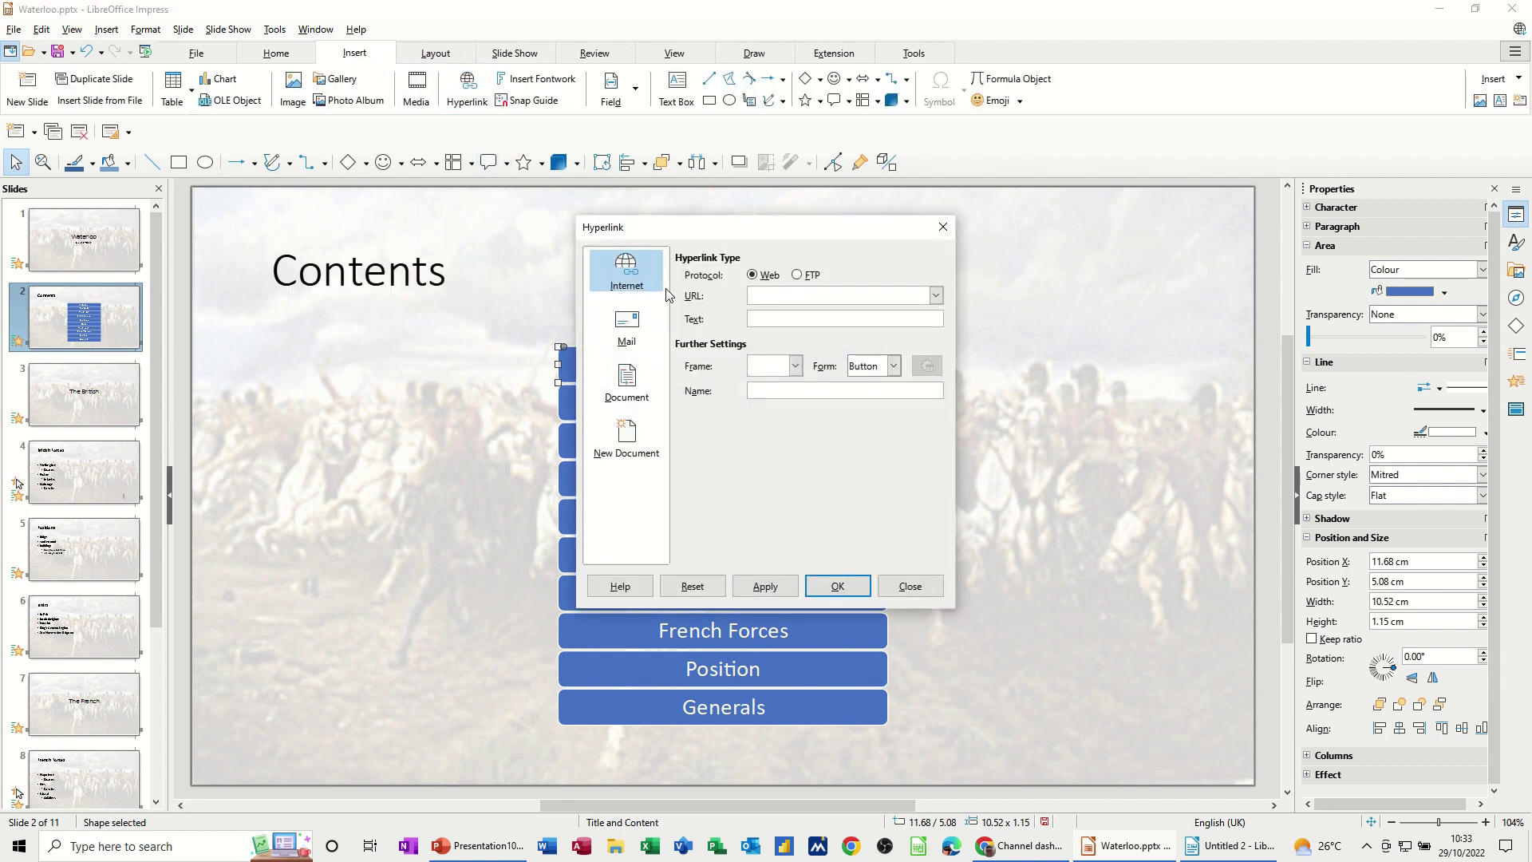
pyautogui.click(624, 384)
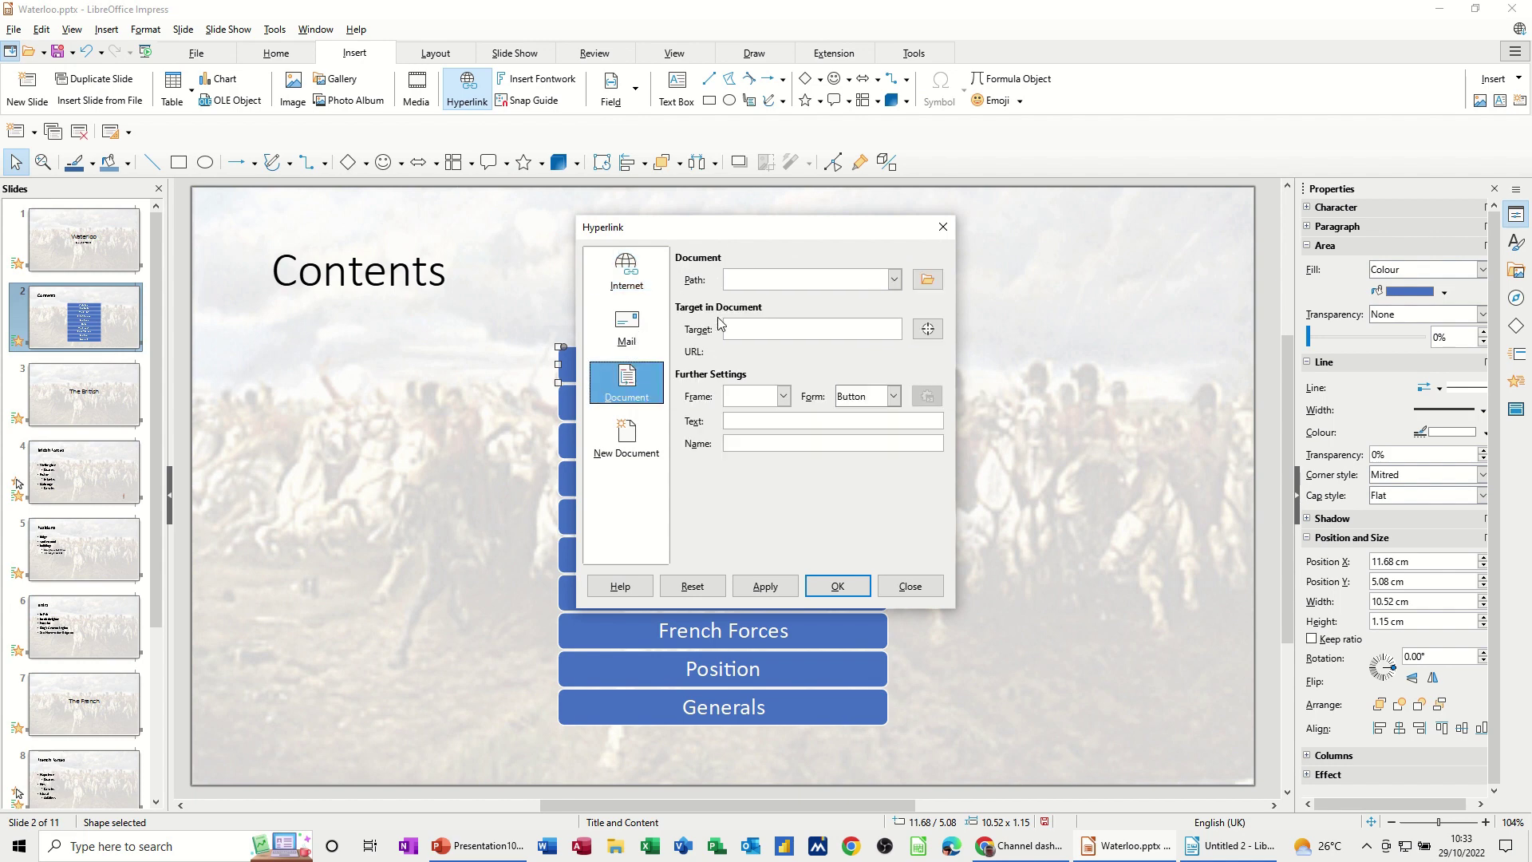
pyautogui.click(926, 330)
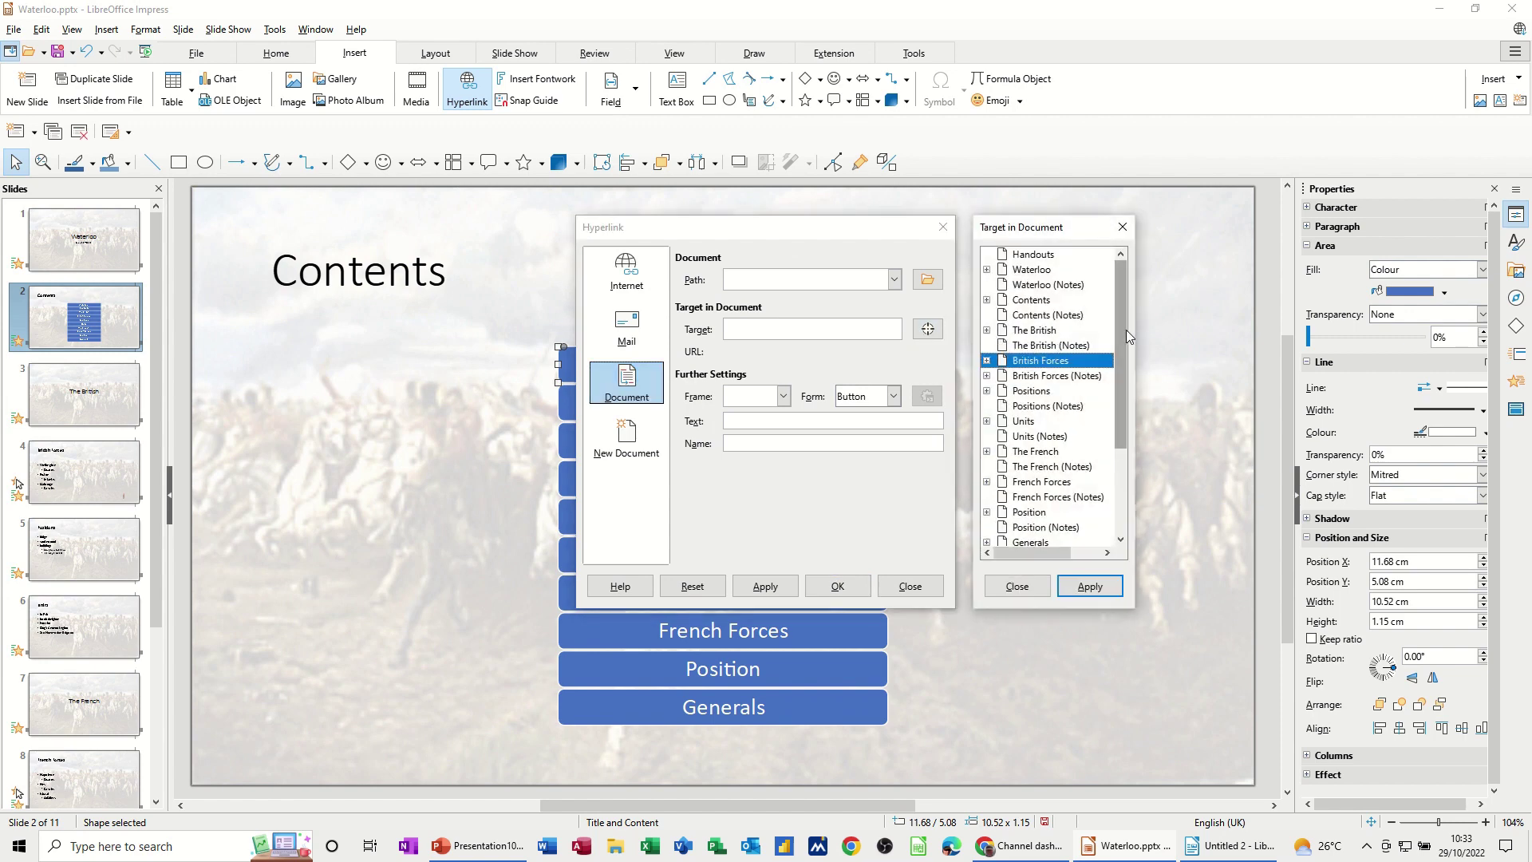
pyautogui.click(1027, 274)
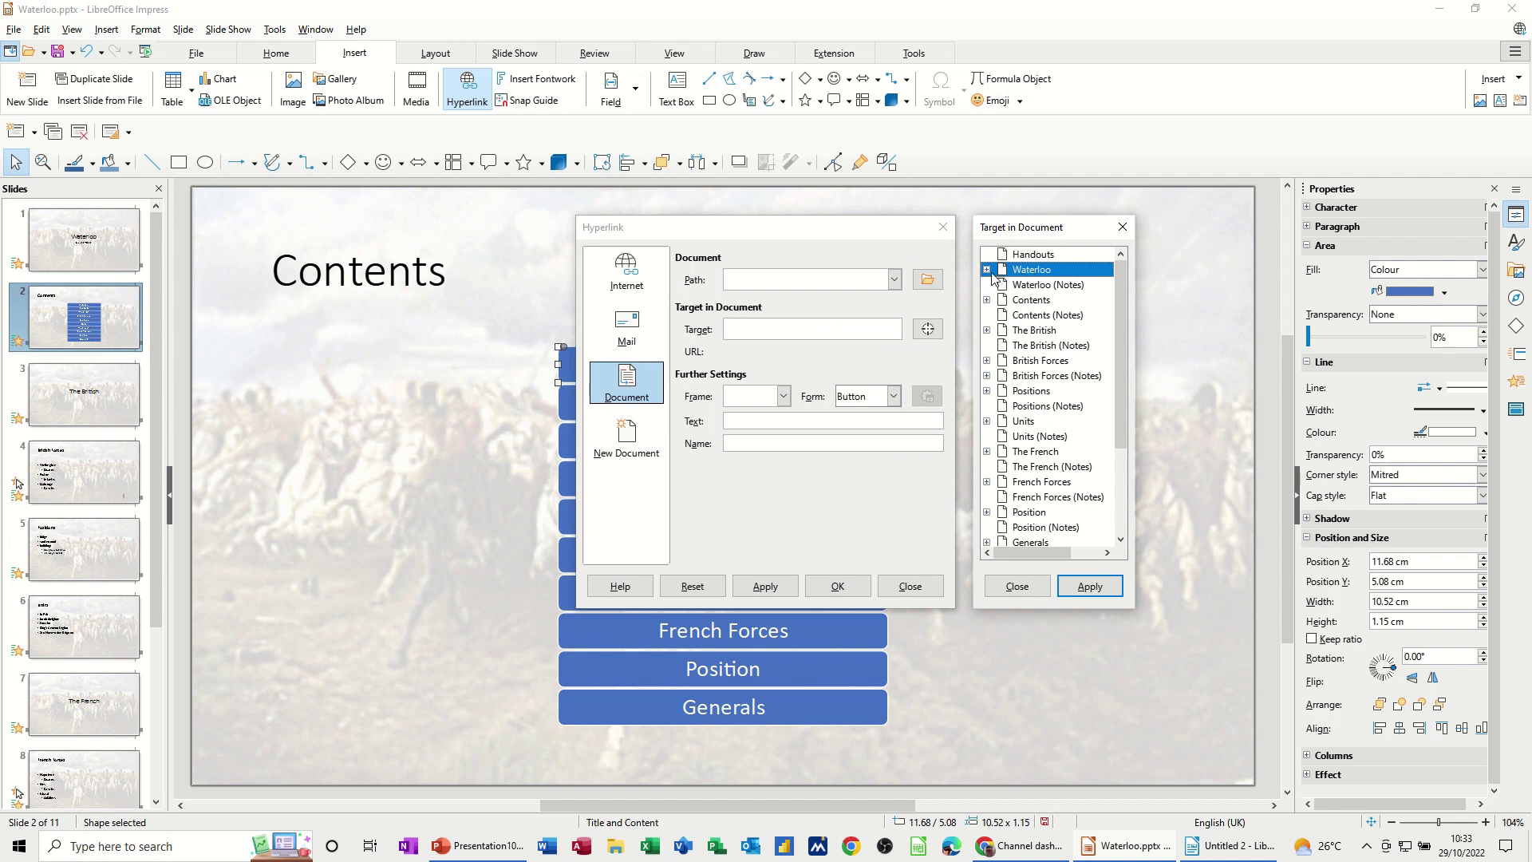
pyautogui.click(987, 270)
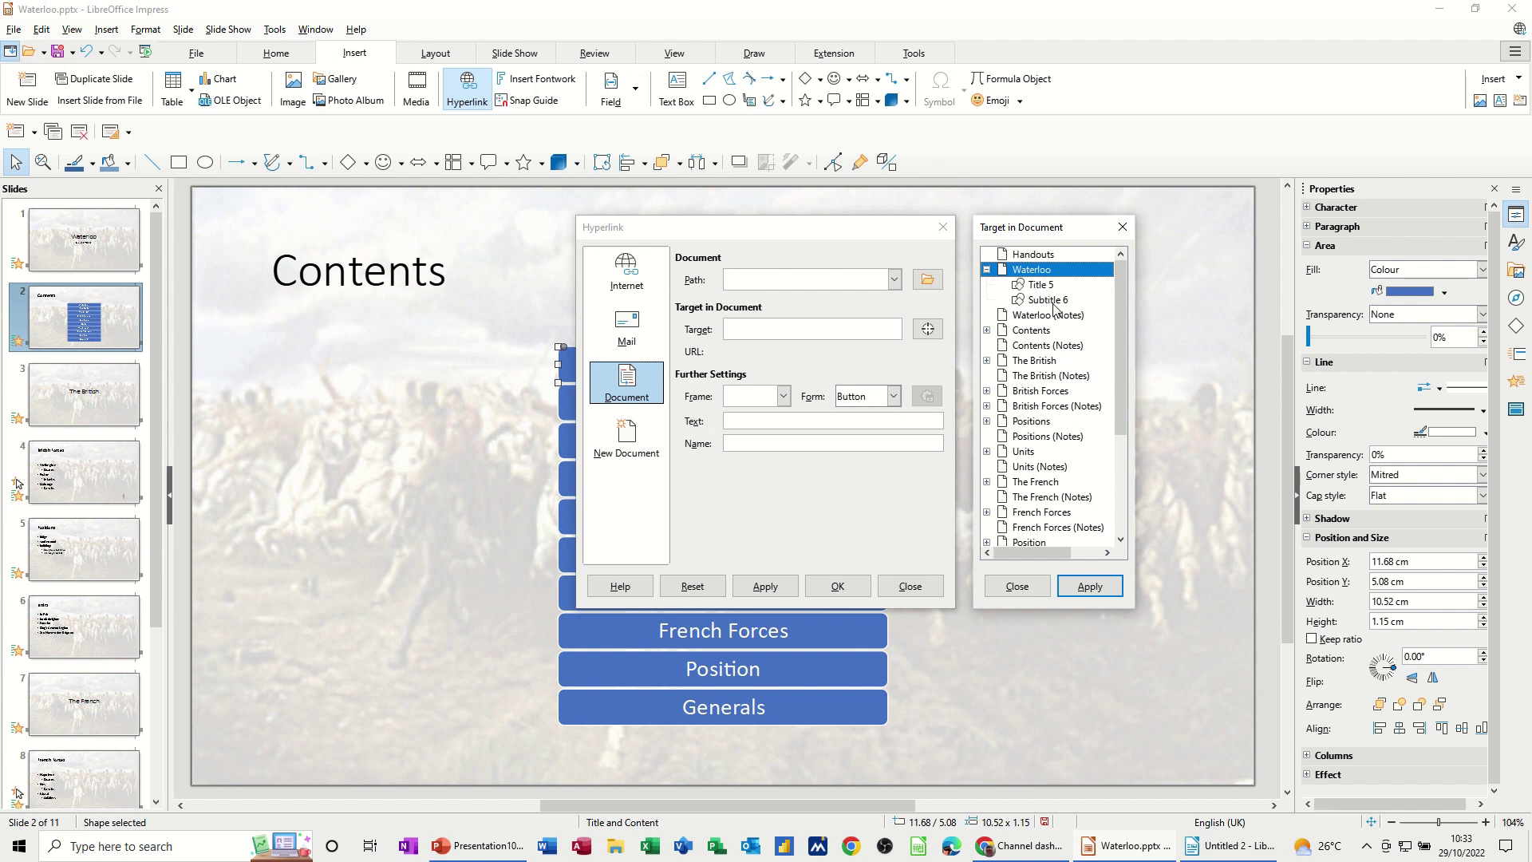
pyautogui.click(987, 270)
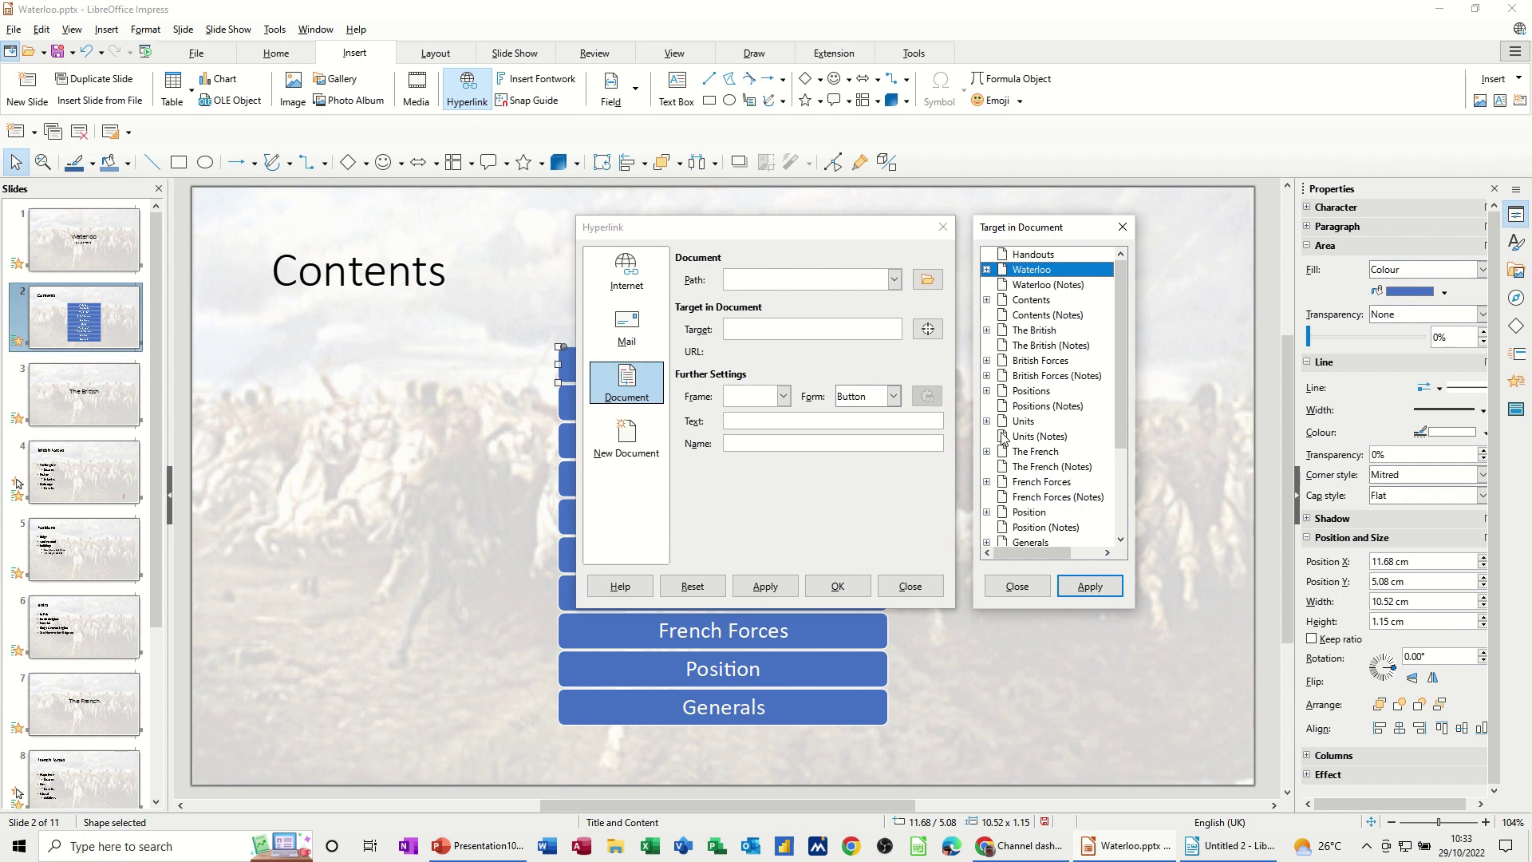
pyautogui.click(1087, 588)
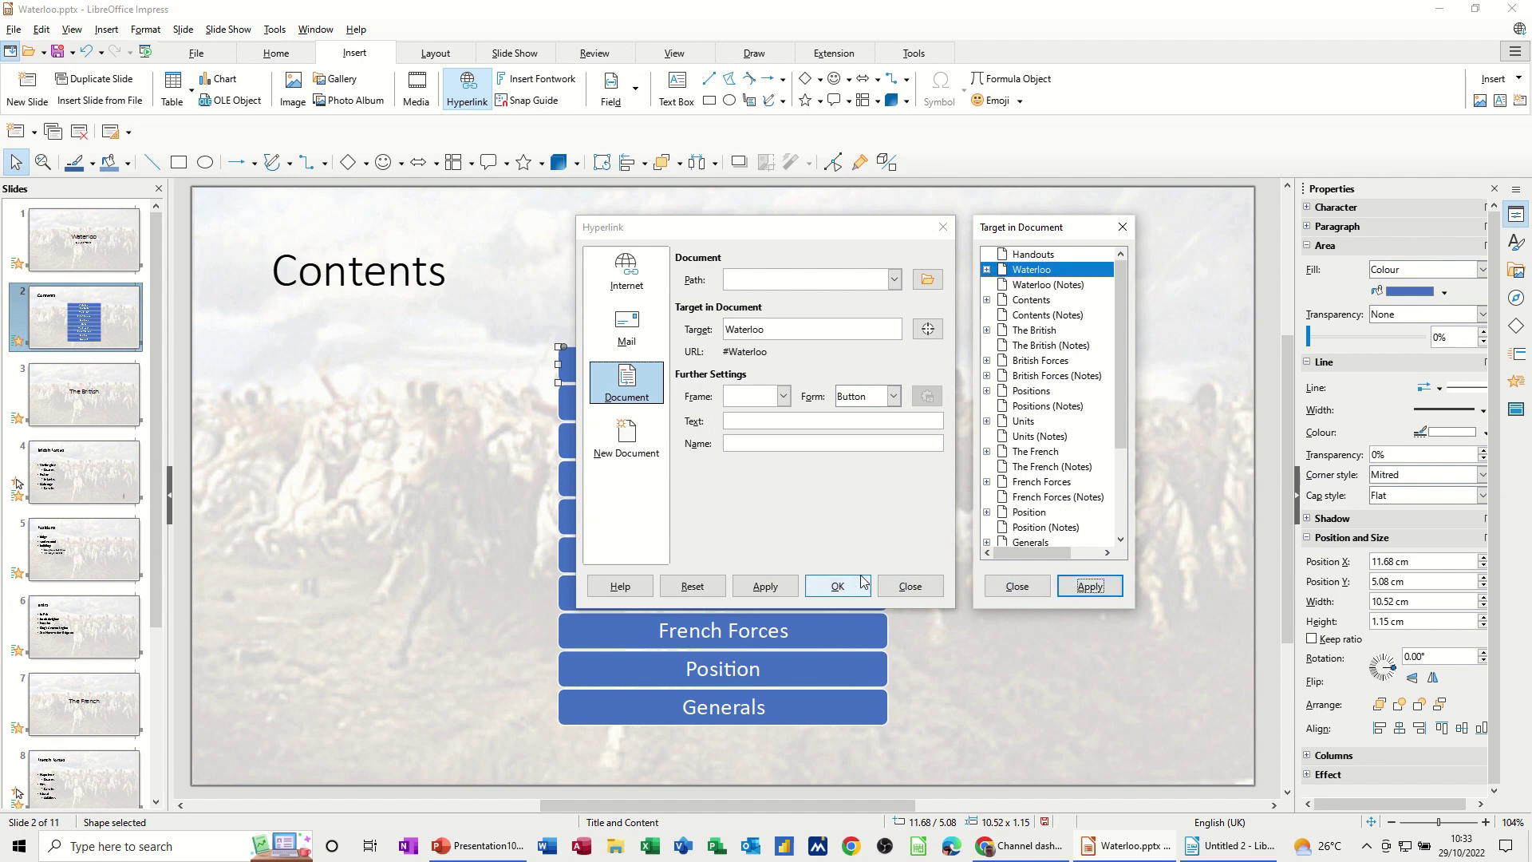
pyautogui.click(838, 587)
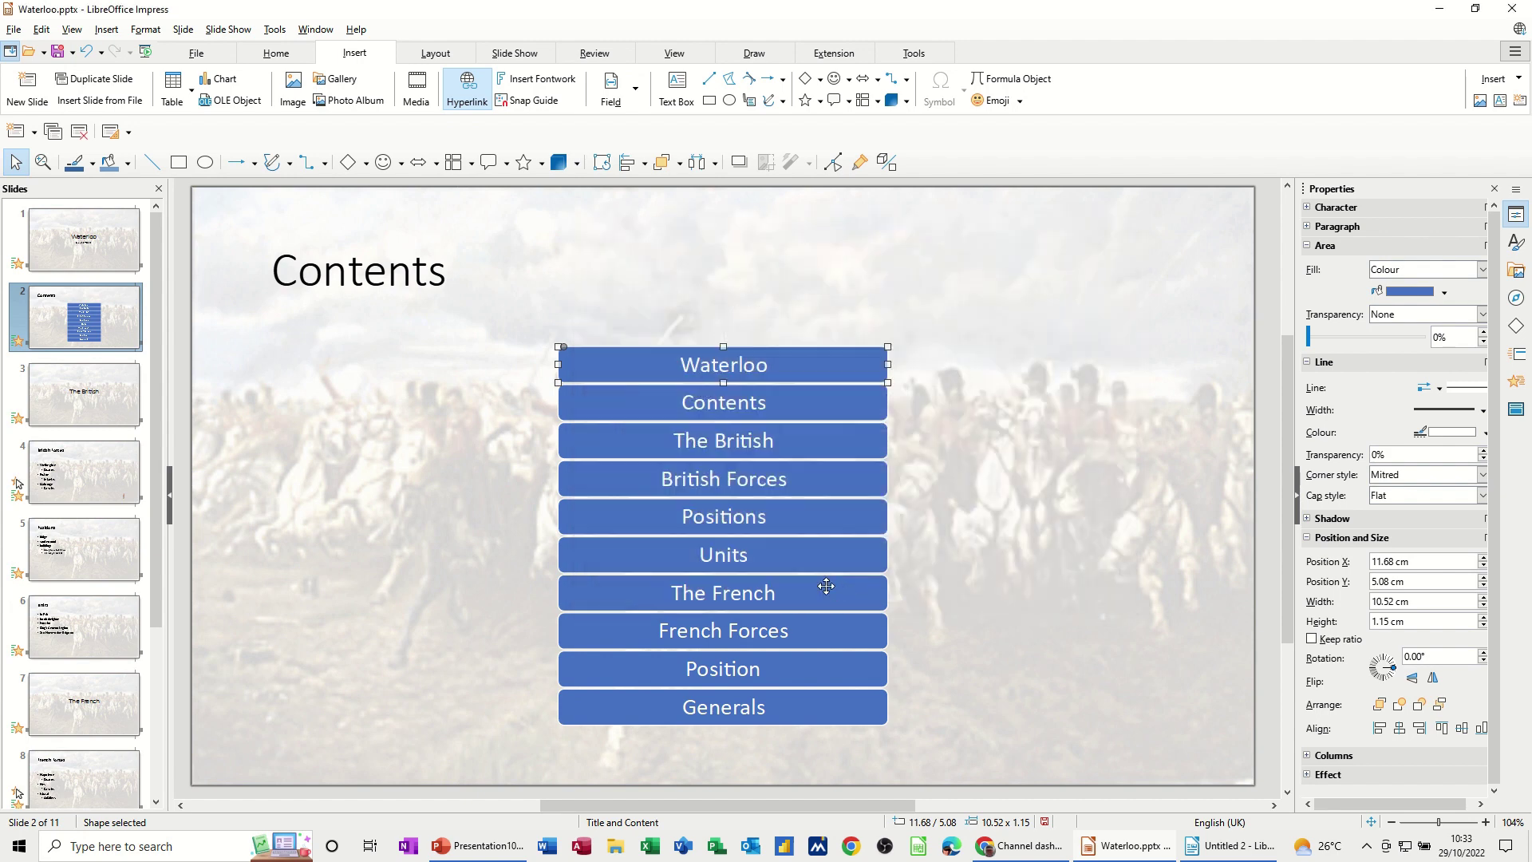
# Link The British button to The British slide via Insert > Hyperlink.
pyautogui.click(652, 434)
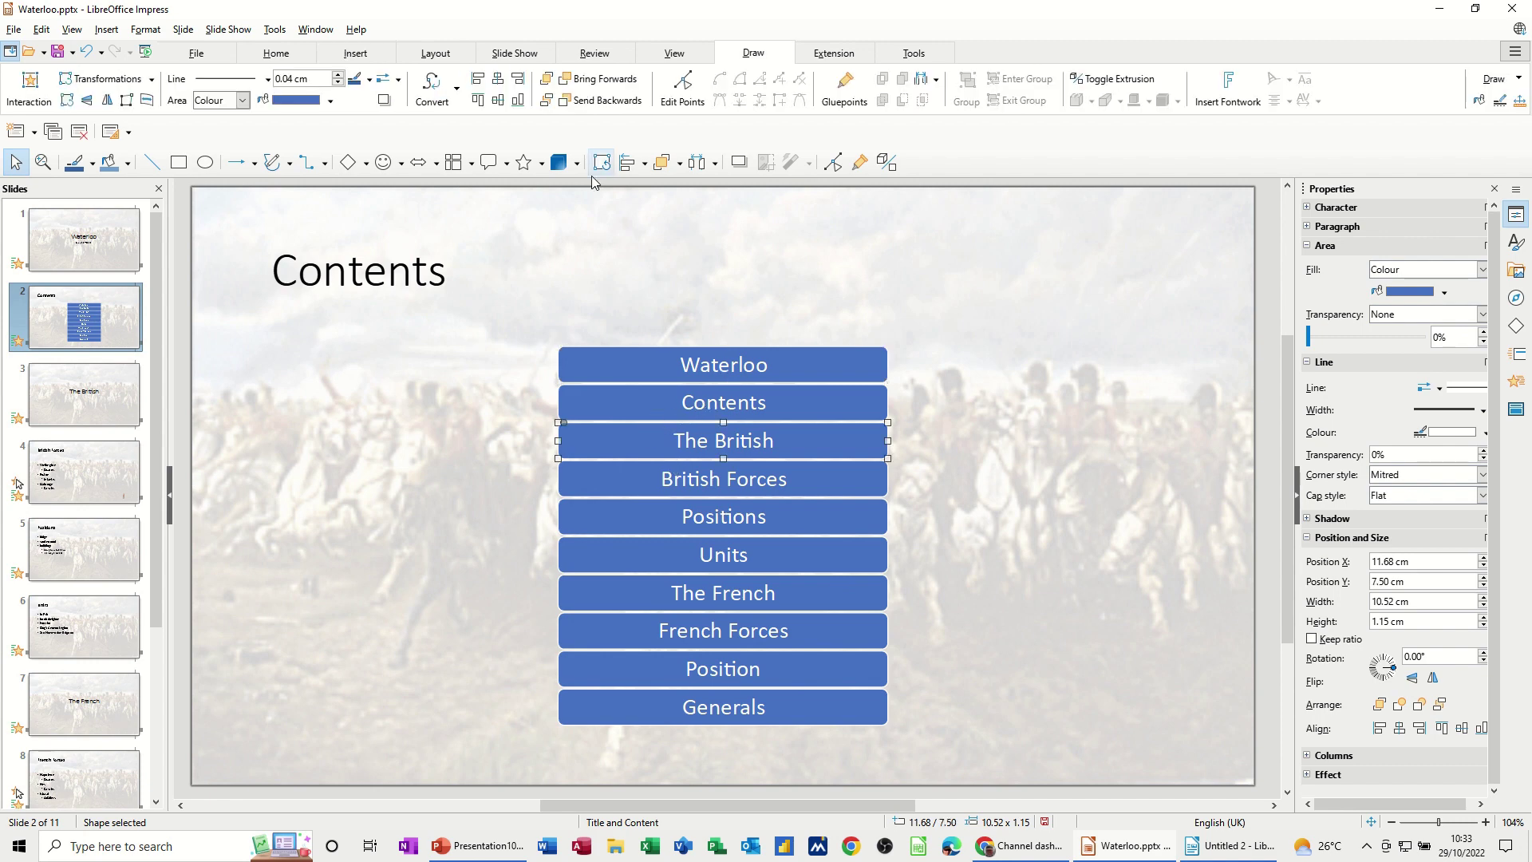
pyautogui.click(372, 56)
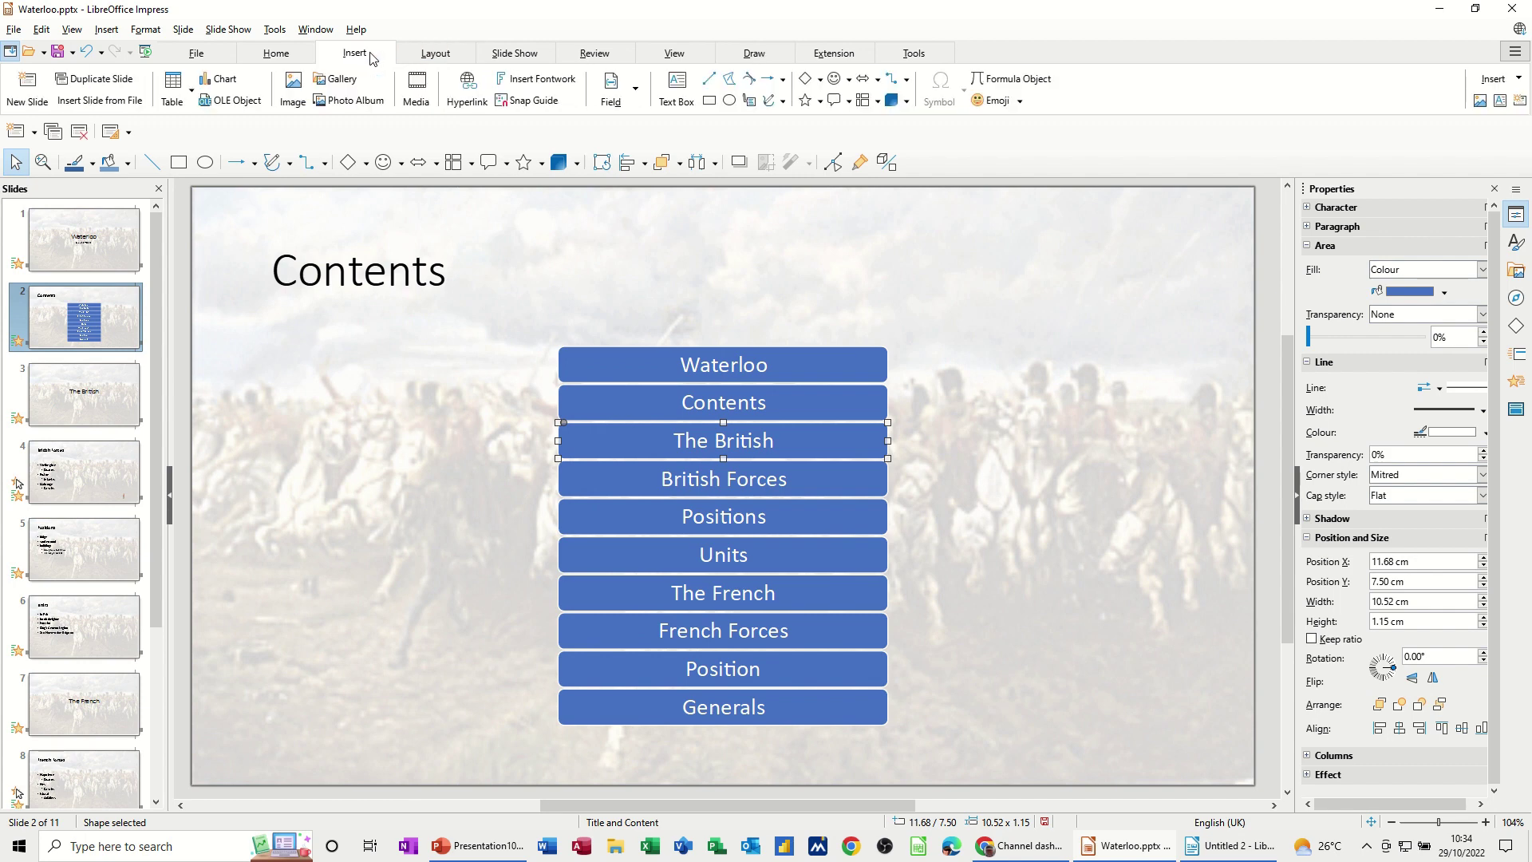
pyautogui.click(465, 88)
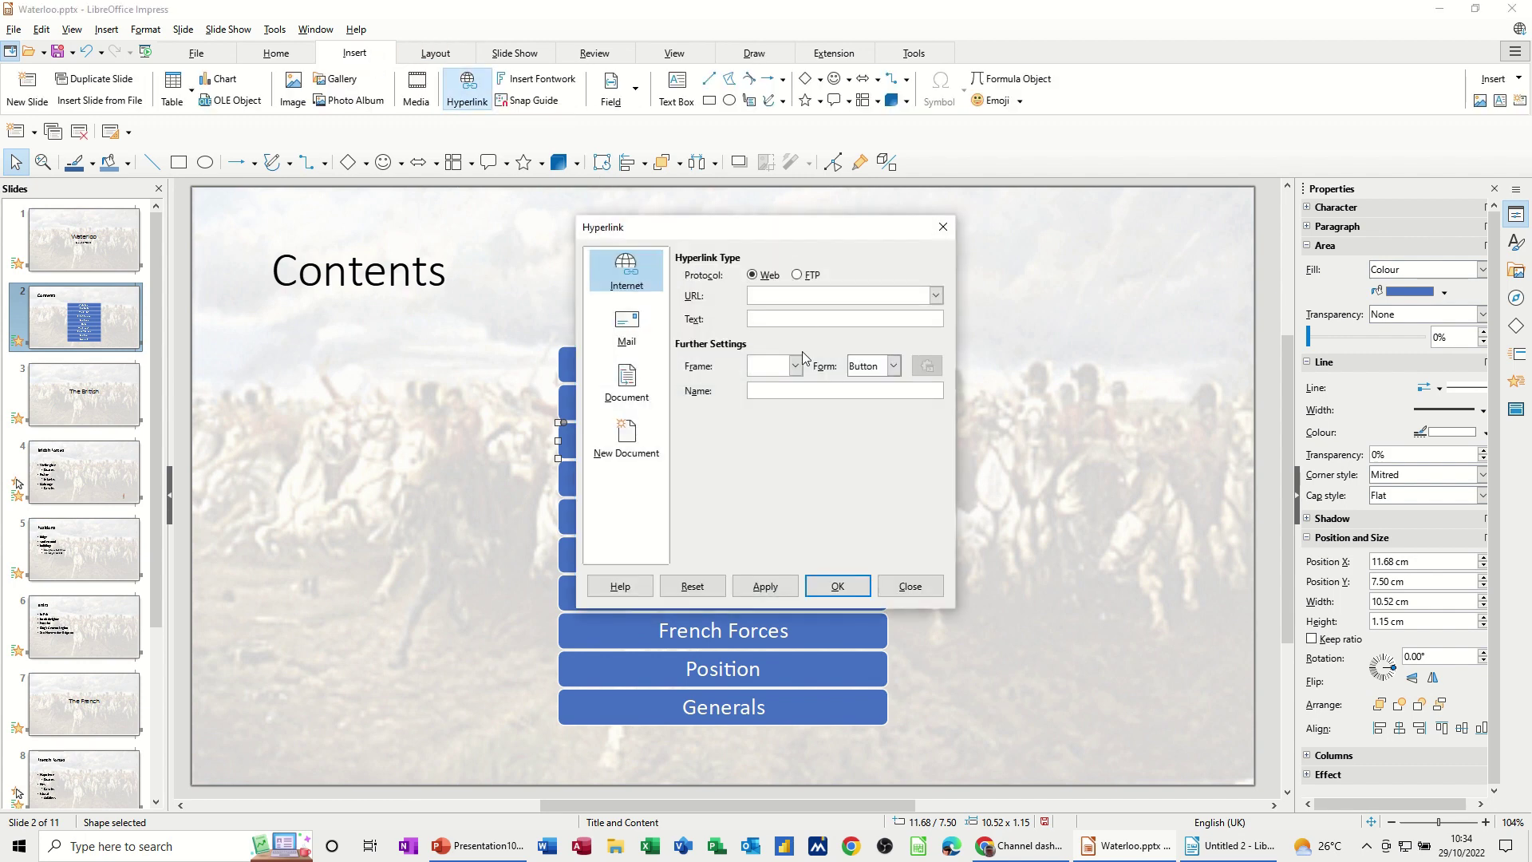
pyautogui.click(628, 381)
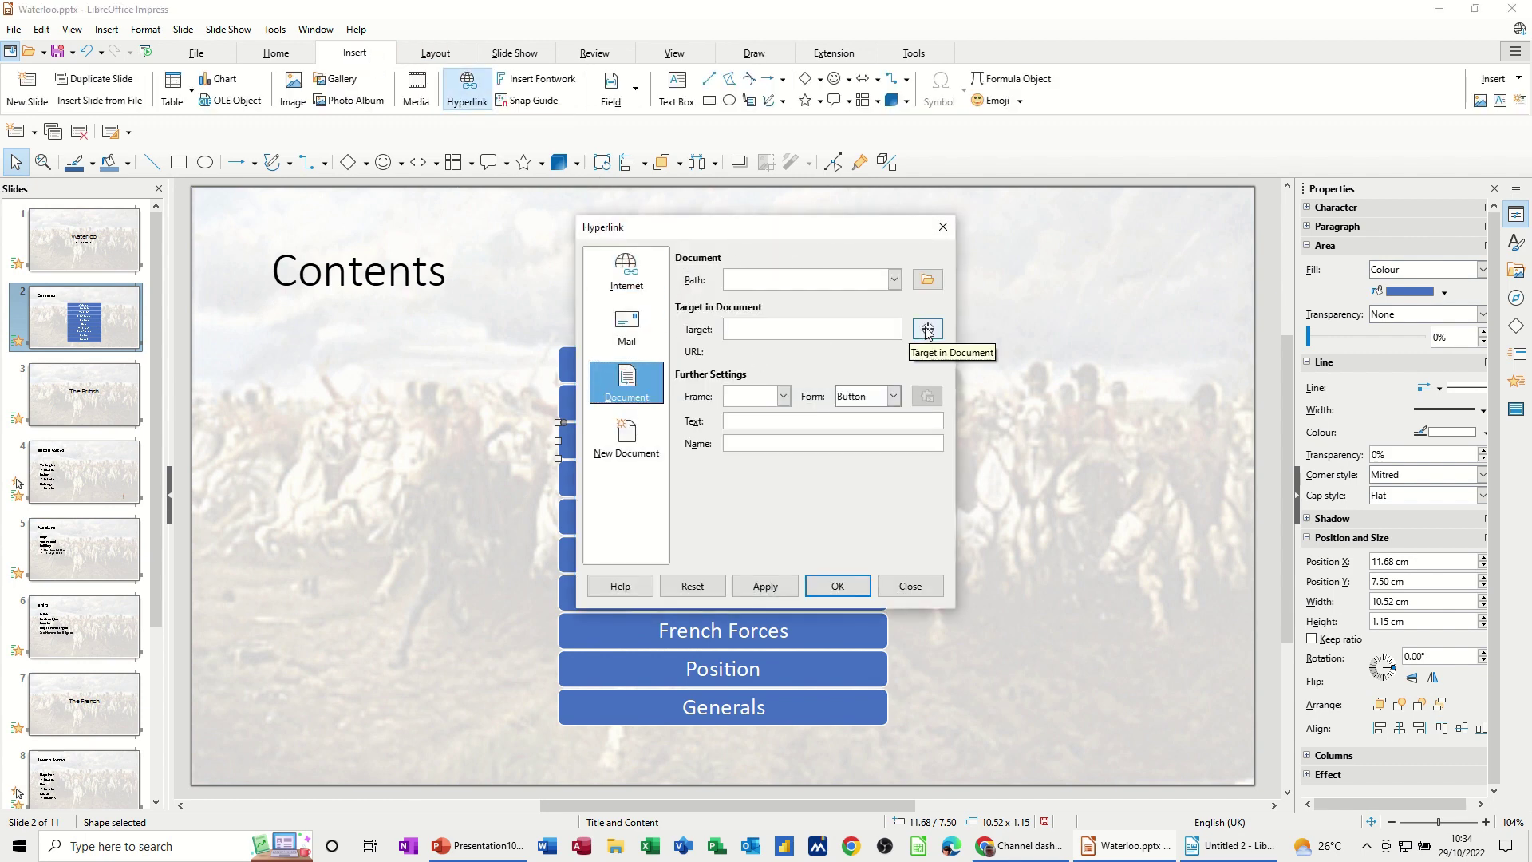
pyautogui.click(935, 331)
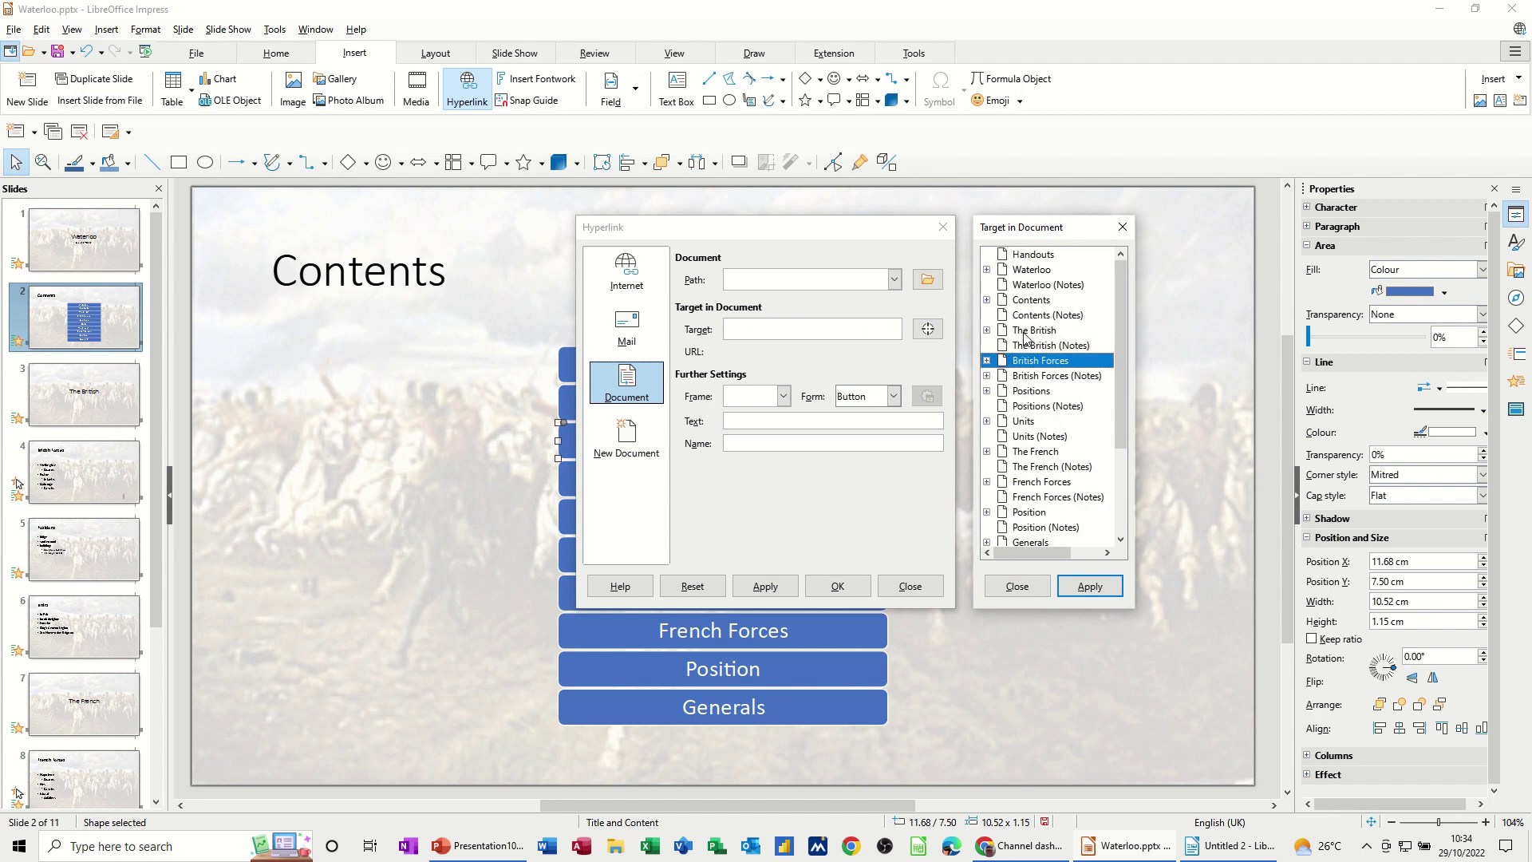
pyautogui.click(1025, 336)
pyautogui.click(1090, 586)
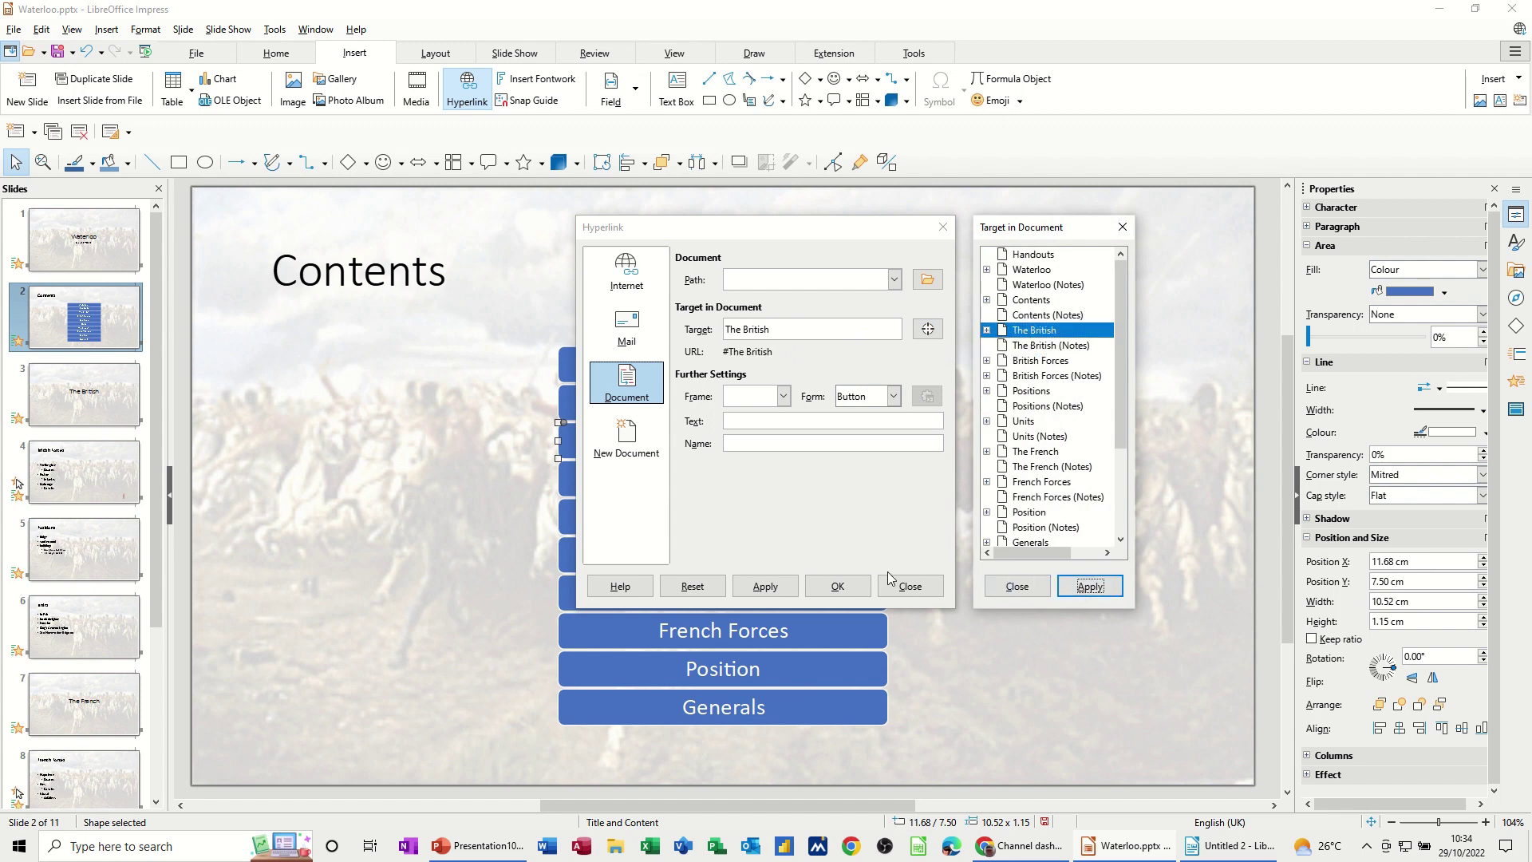
pyautogui.click(838, 585)
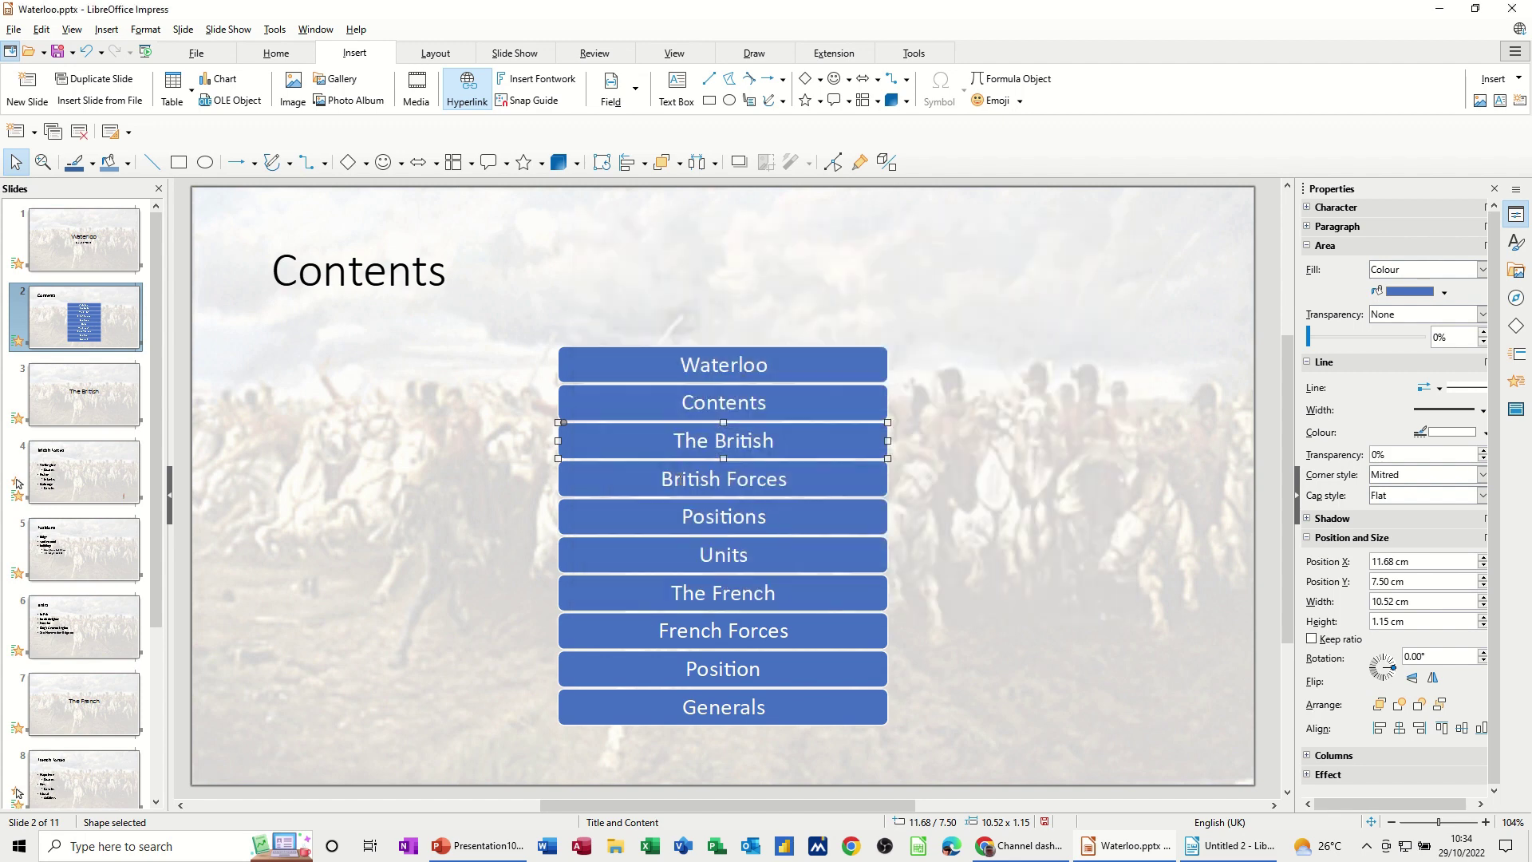
# Link the British Forces button to the British Forces (Notes) target in the deck.
pyautogui.click(616, 489)
pyautogui.press('Escape')
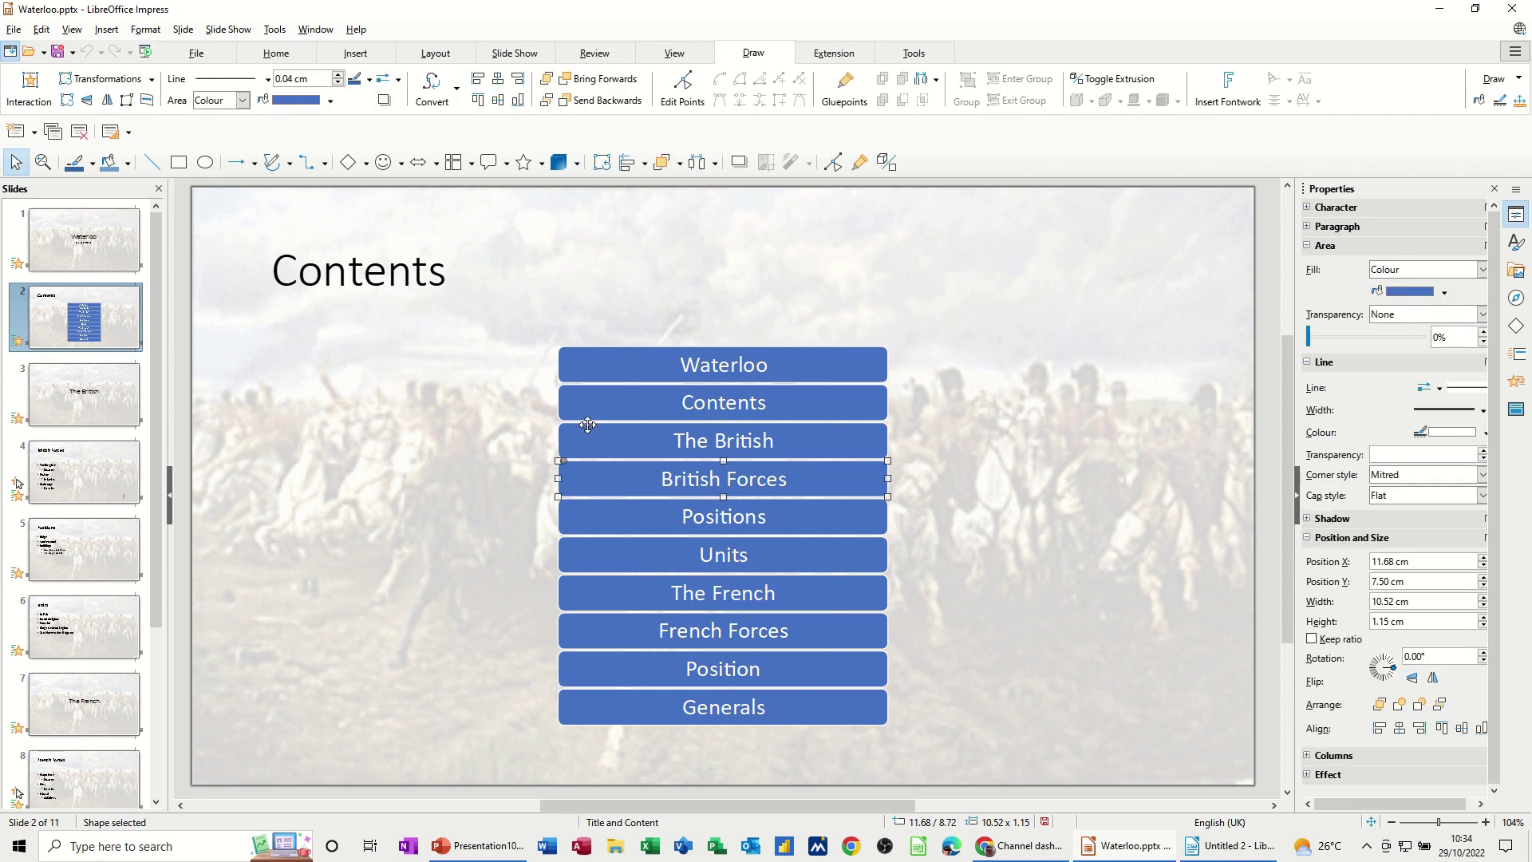
pyautogui.click(360, 54)
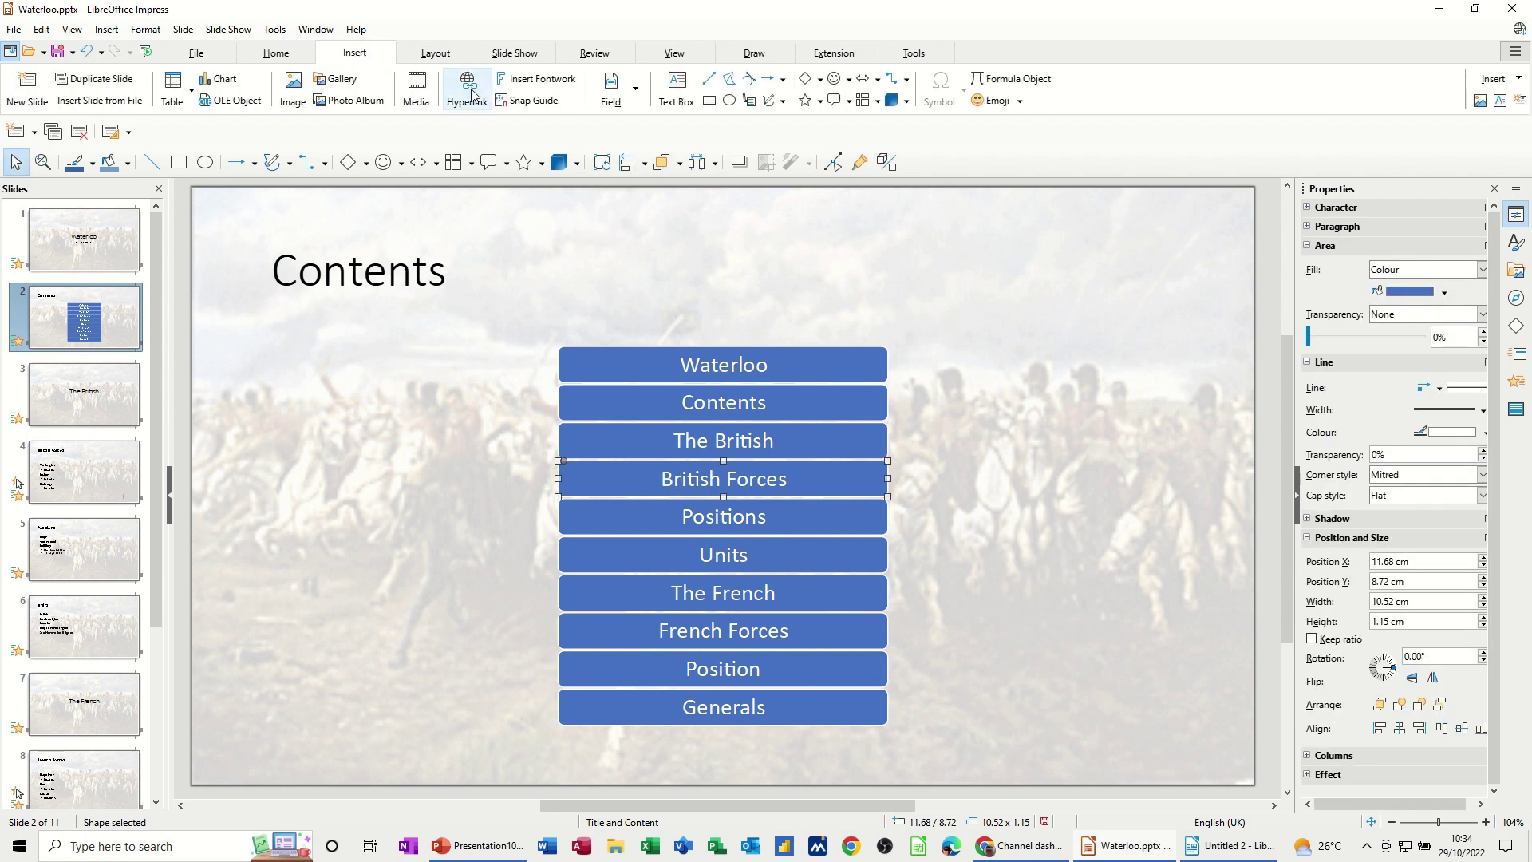
pyautogui.click(479, 96)
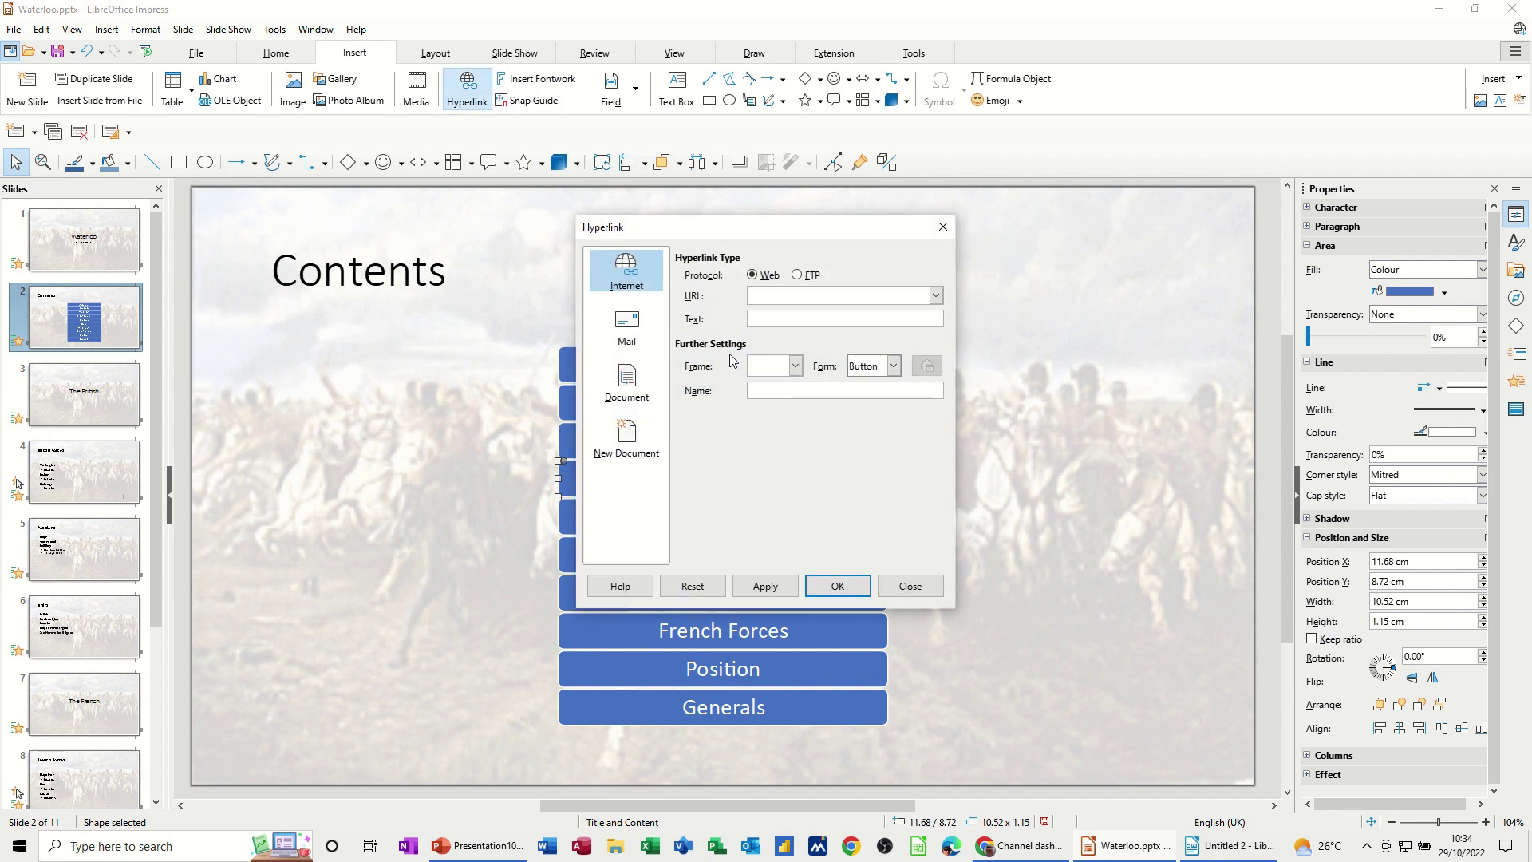
pyautogui.click(626, 379)
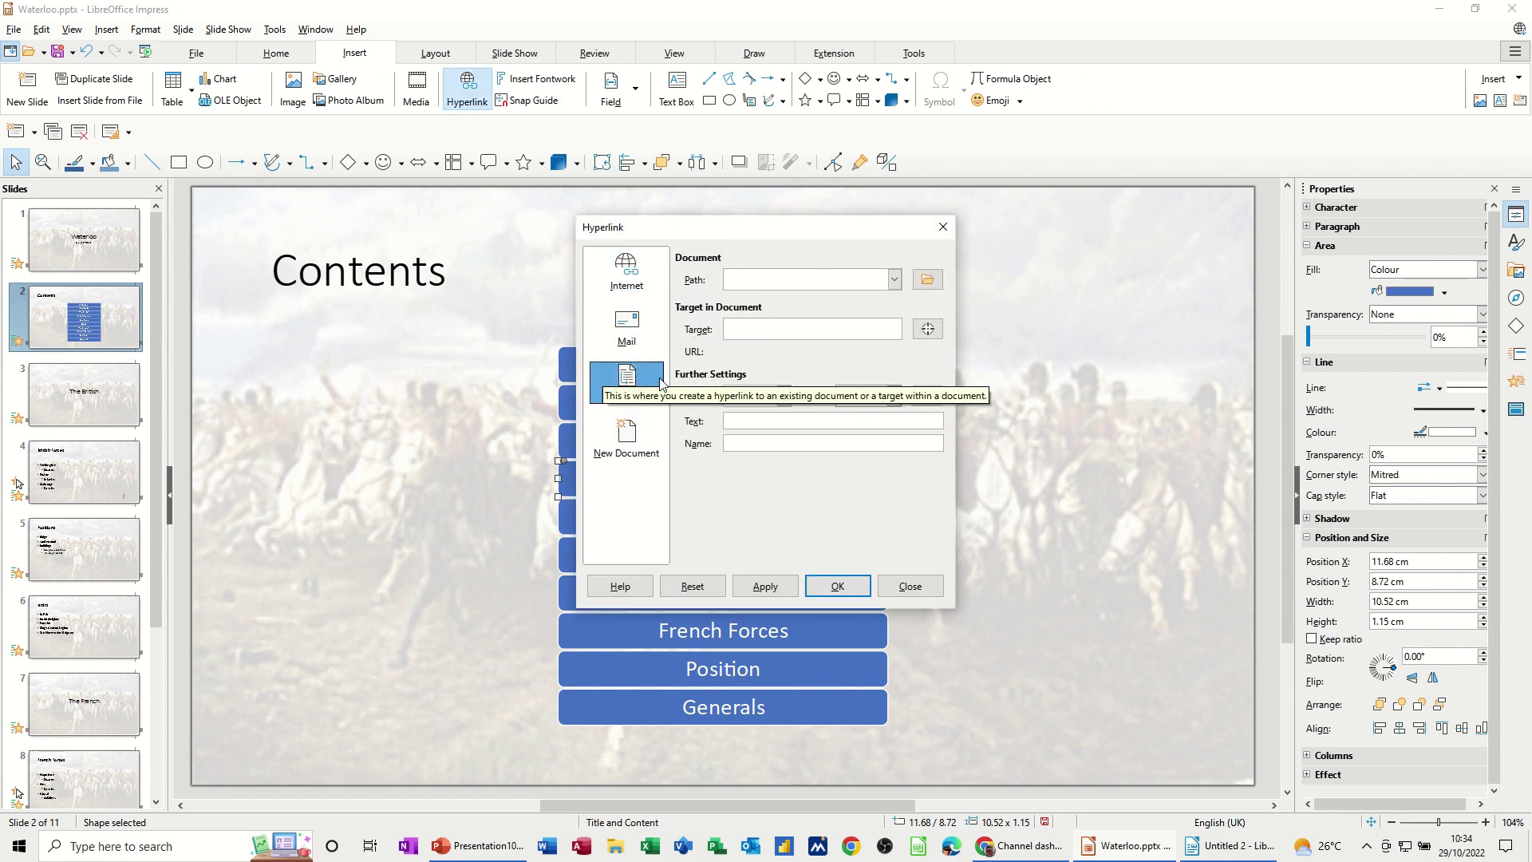
pyautogui.click(925, 329)
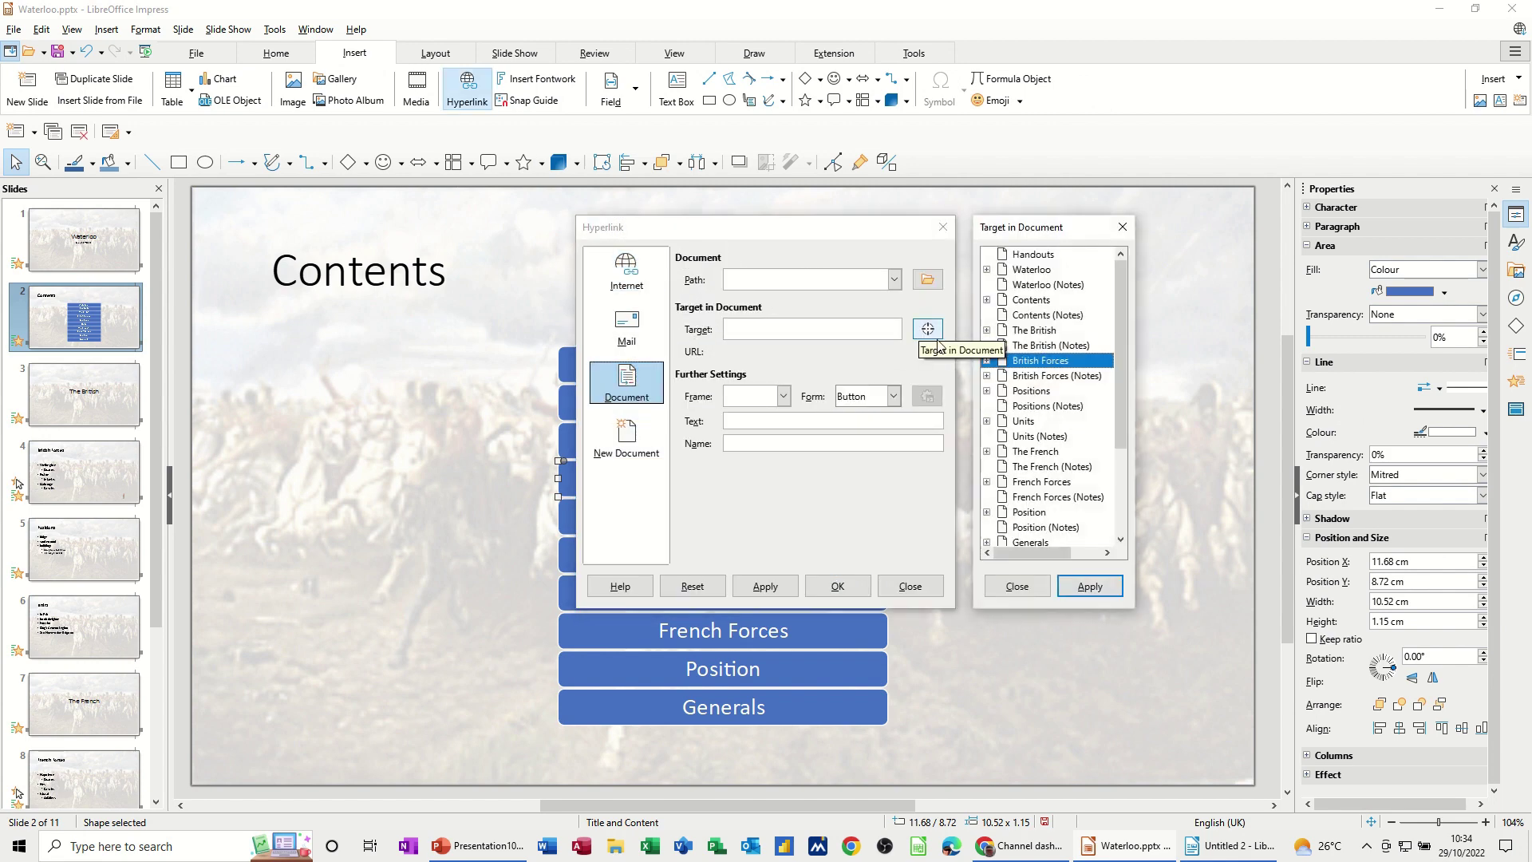
pyautogui.click(1011, 376)
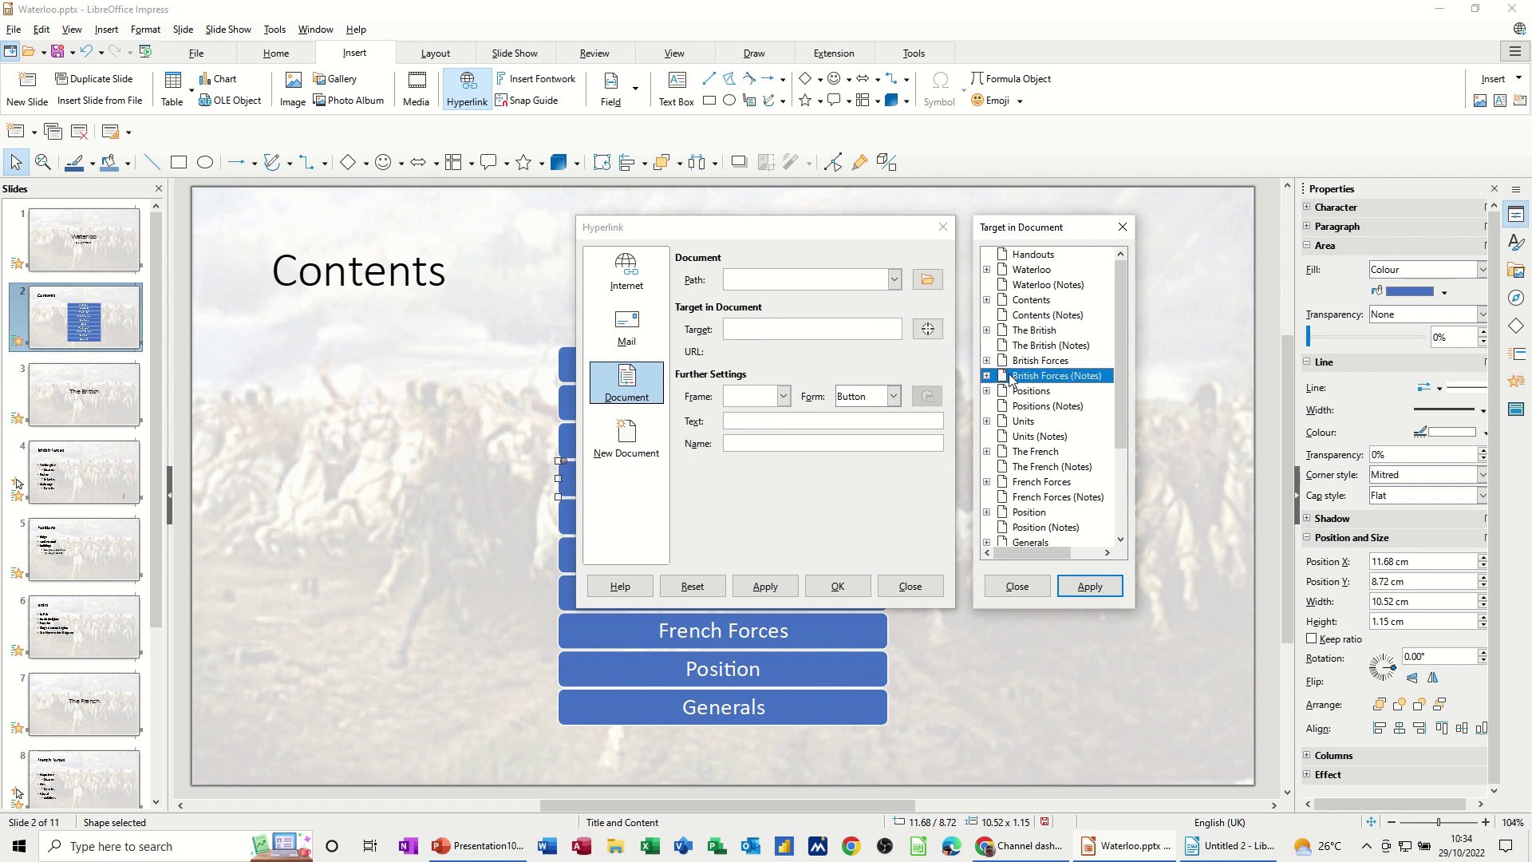
pyautogui.click(1090, 585)
pyautogui.click(850, 591)
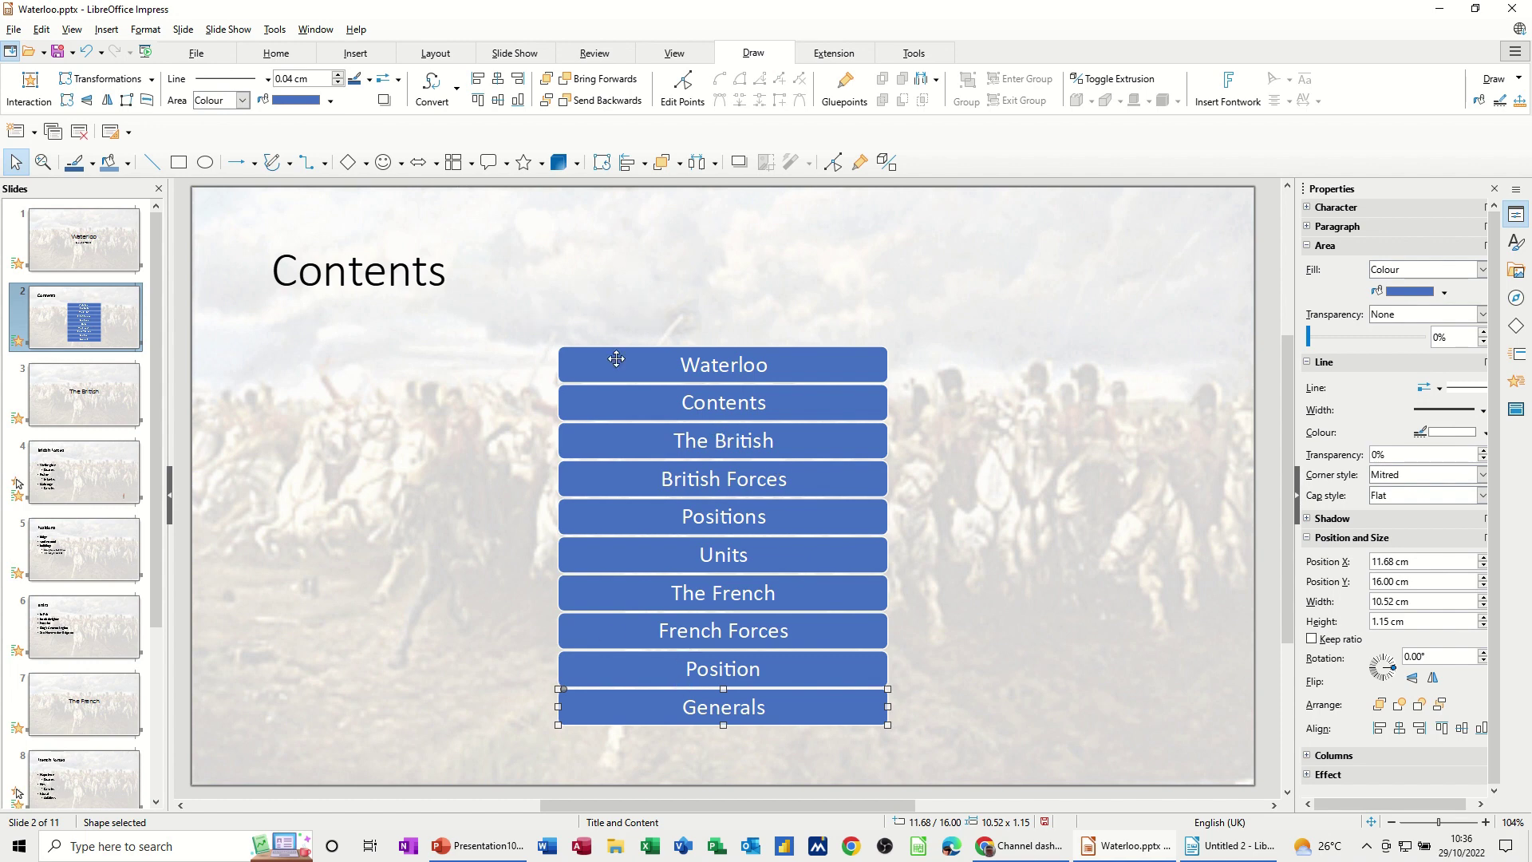
pyautogui.click(637, 314)
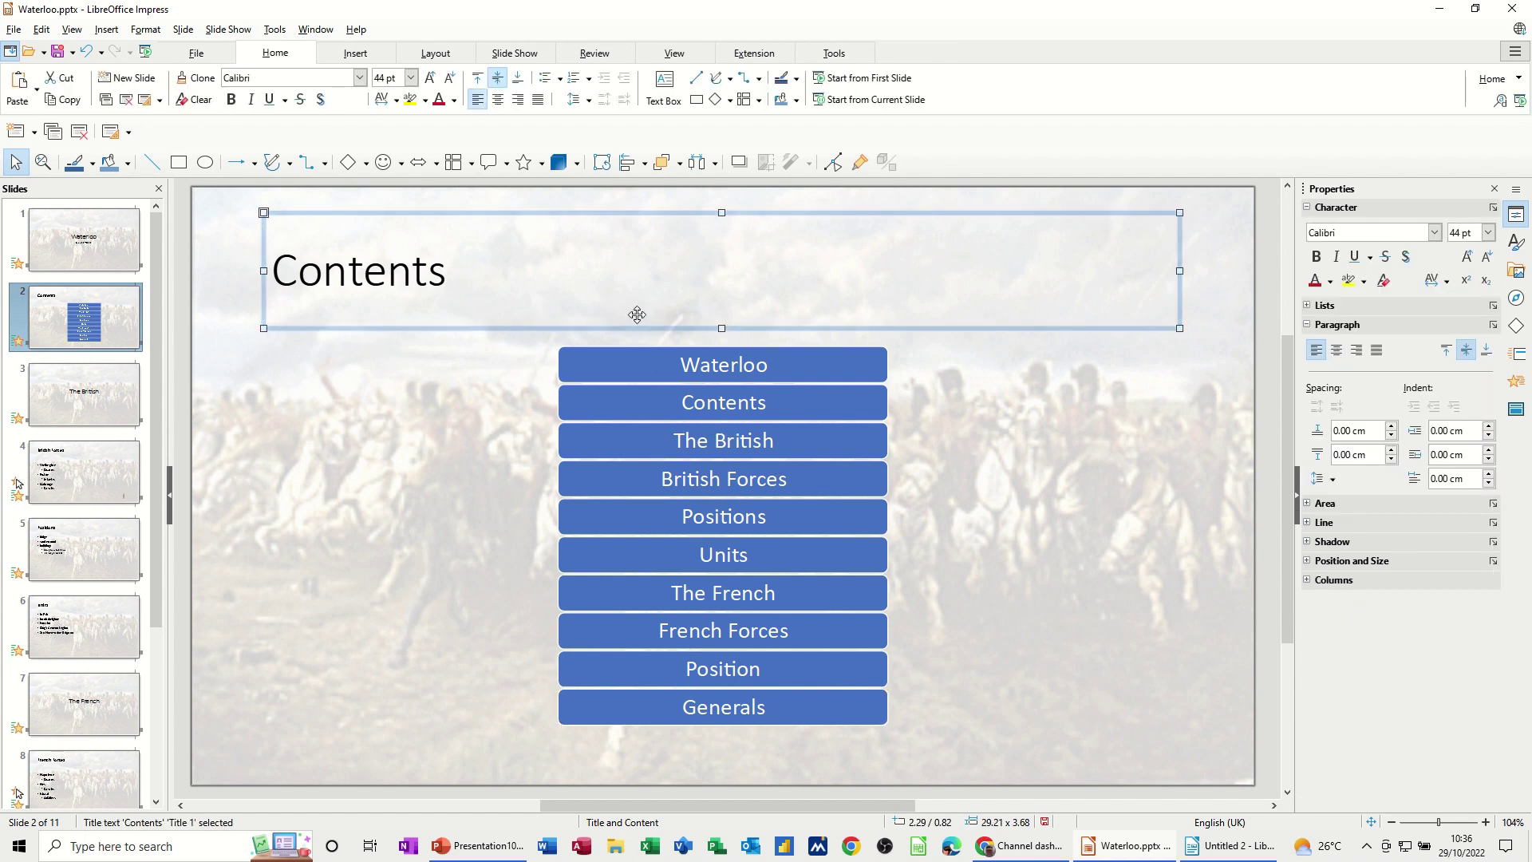
pyautogui.hotkey('ctrl', 'k')
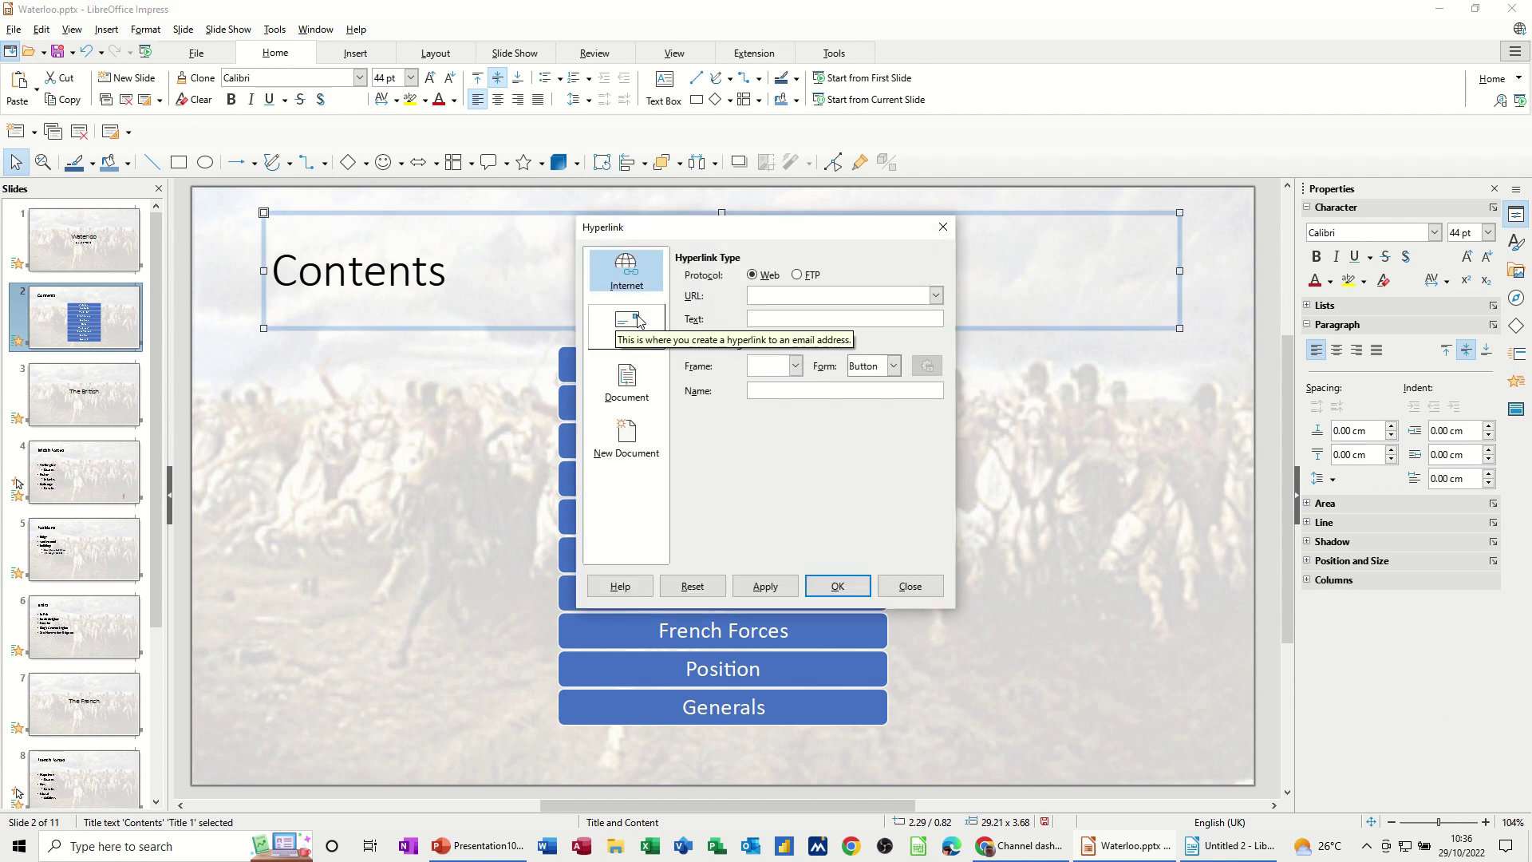
pyautogui.click(629, 383)
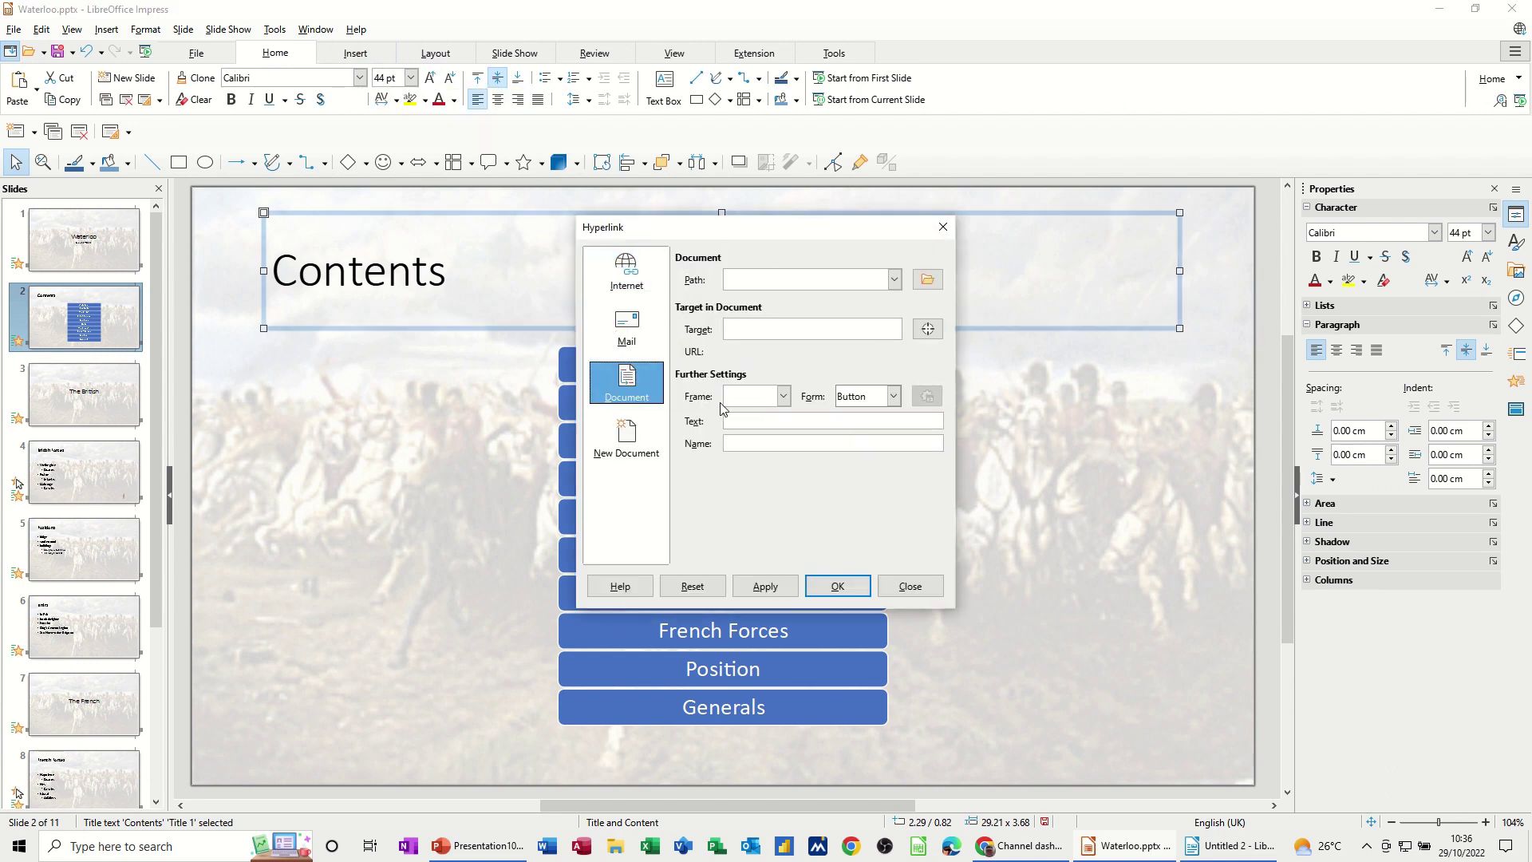
pyautogui.click(914, 591)
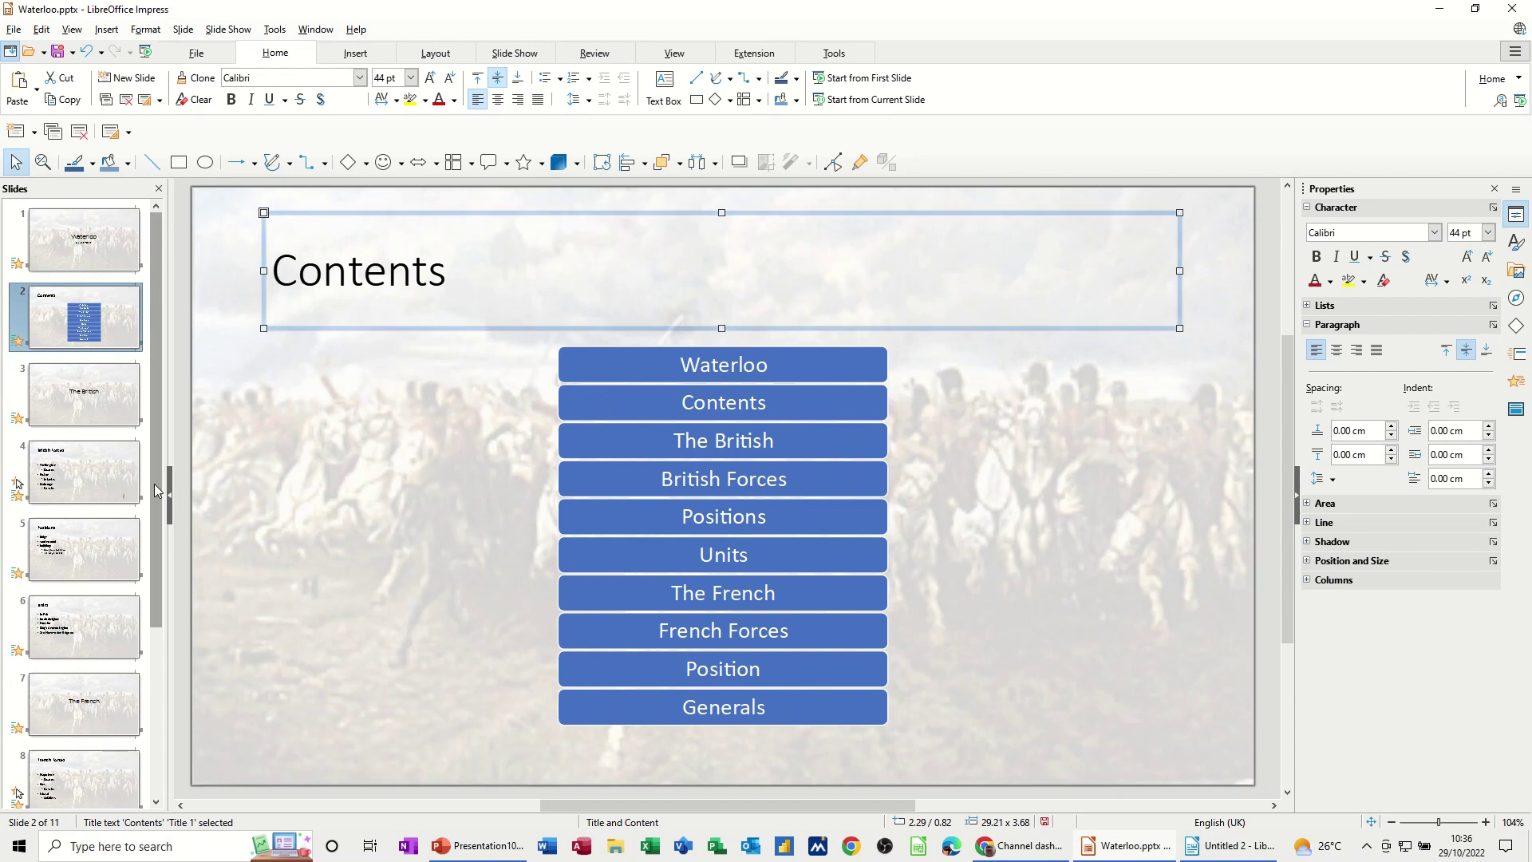
pyautogui.scroll(-3, 155, 484)
# Marquee-select the ten contents buttons, Waterloo through Generals, on the Contents slide.
pyautogui.click(120, 766)
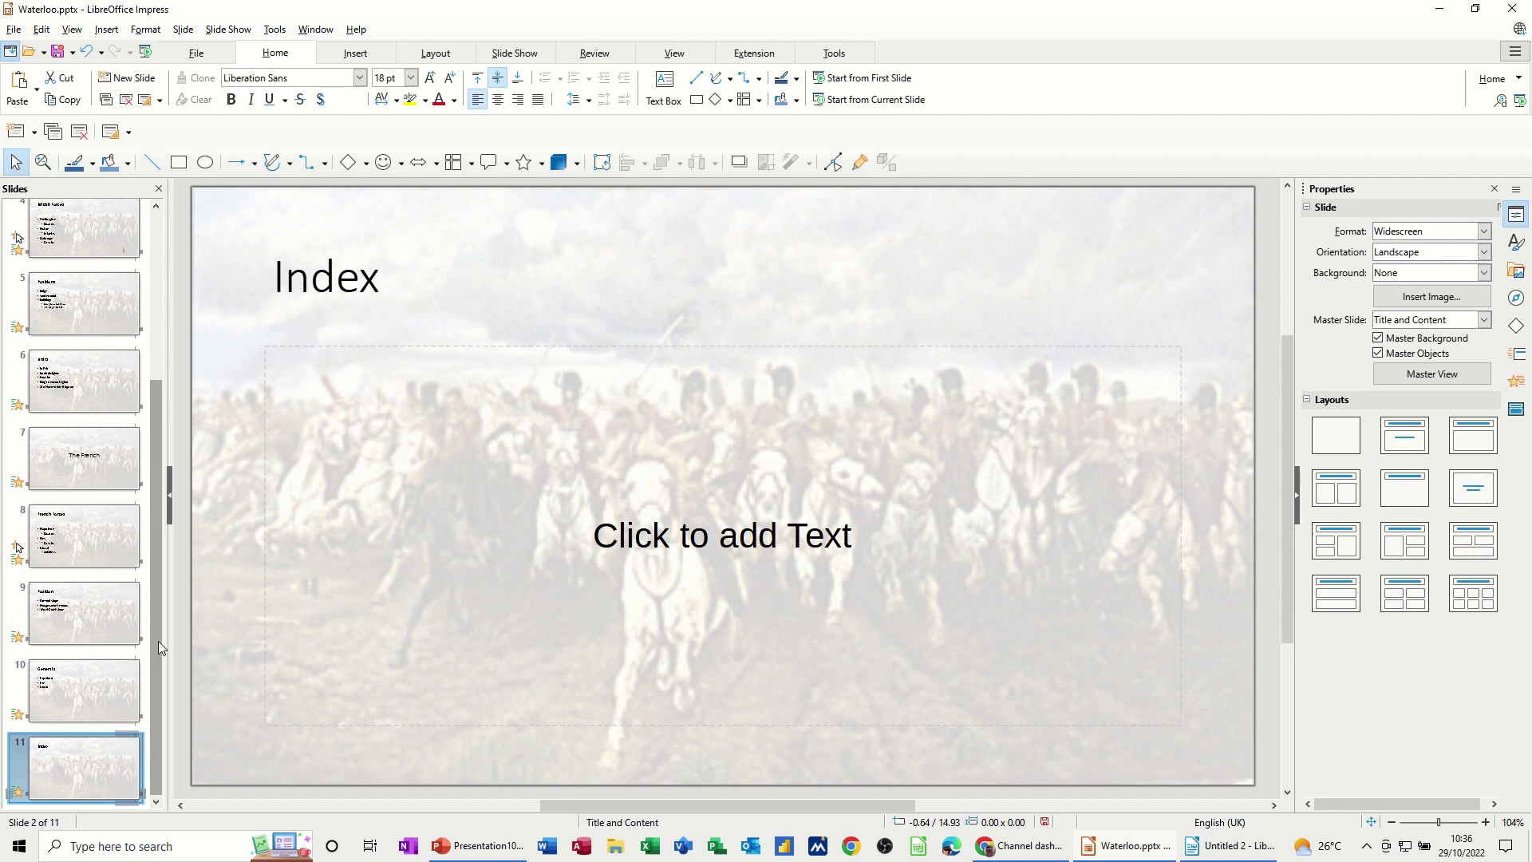
pyautogui.moveTo(154, 640); pyautogui.dragTo(155, 335)
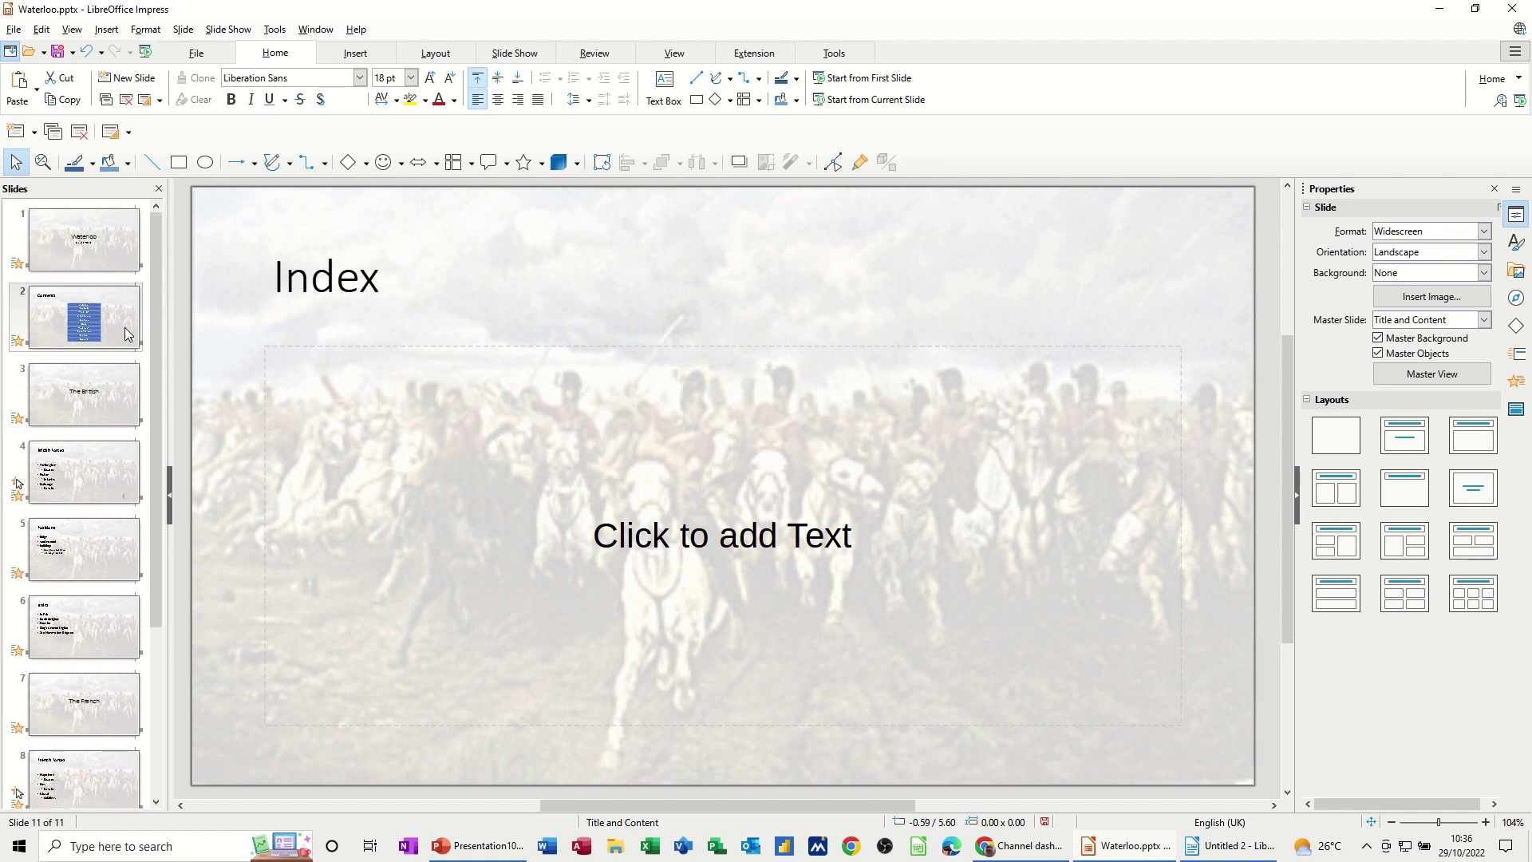
pyautogui.click(122, 327)
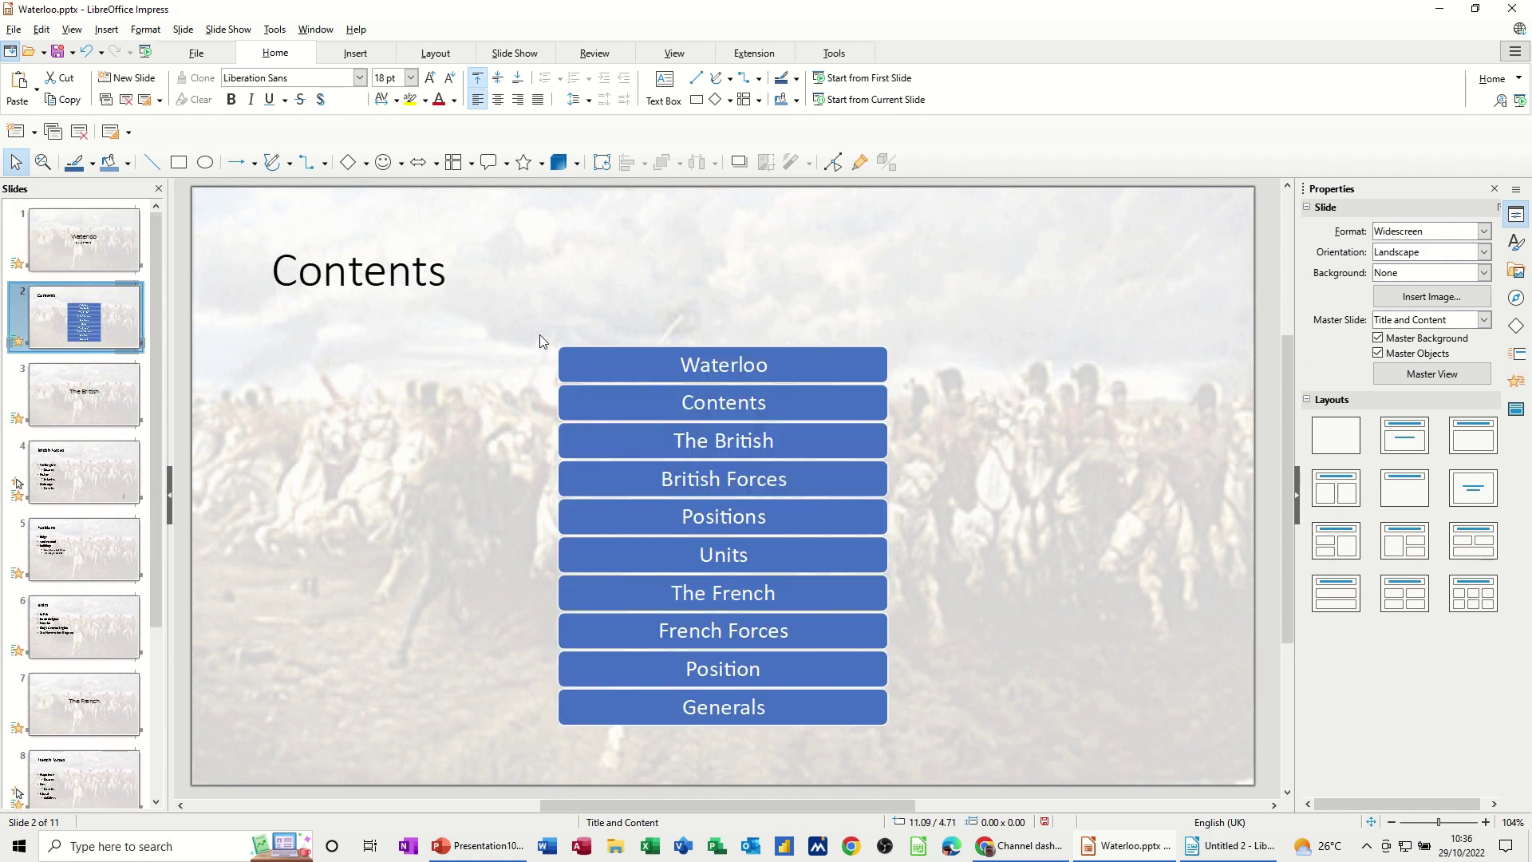
pyautogui.click(563, 357)
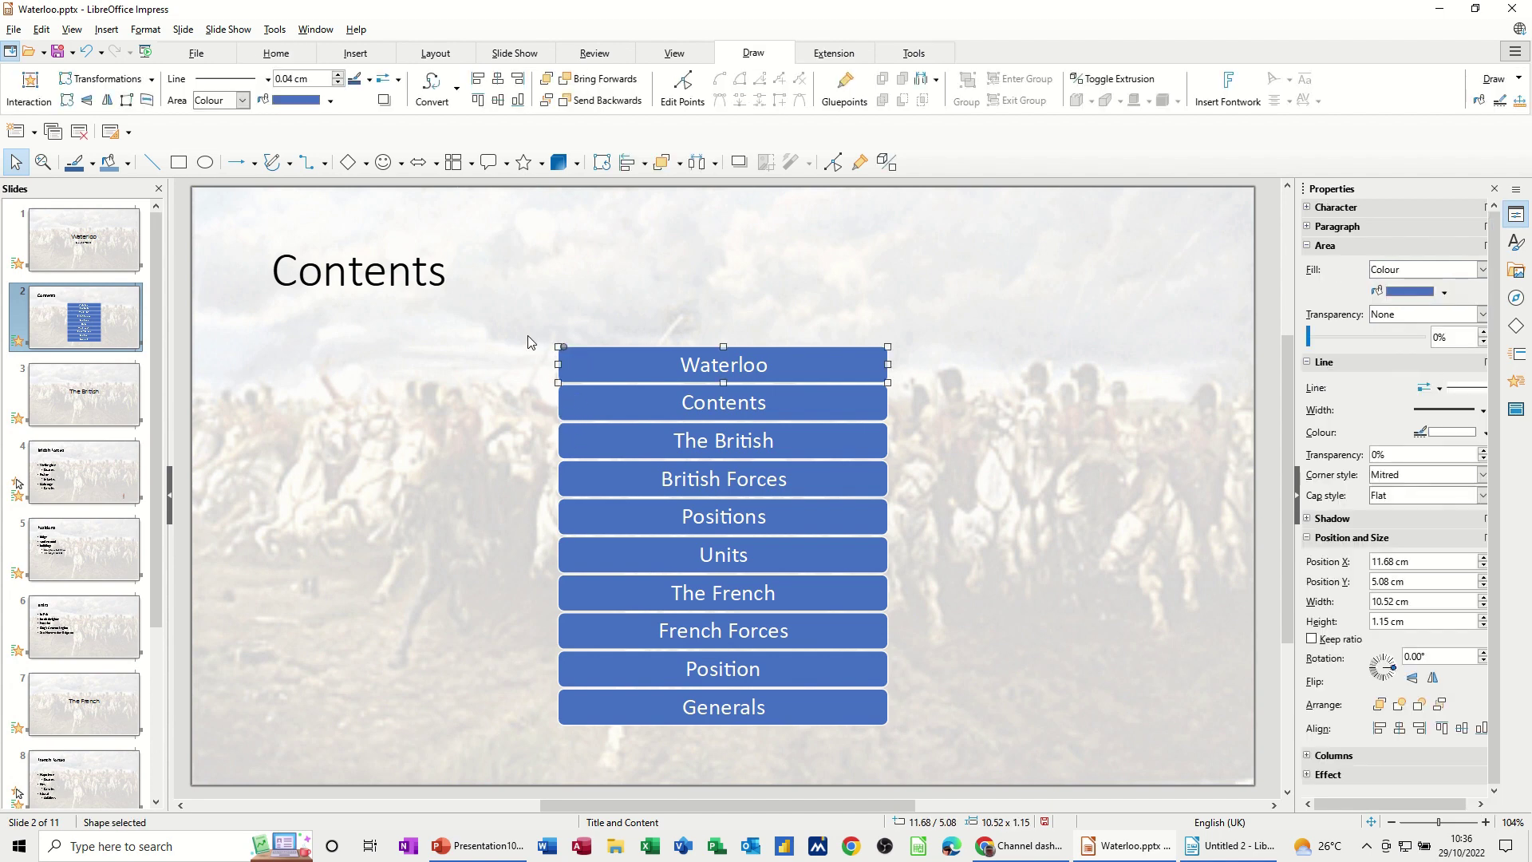
pyautogui.moveTo(526, 334)
pyautogui.mouseDown()
pyautogui.moveTo(552, 405)
pyautogui.moveTo(793, 699)
pyautogui.moveTo(917, 741)
pyautogui.mouseUp()
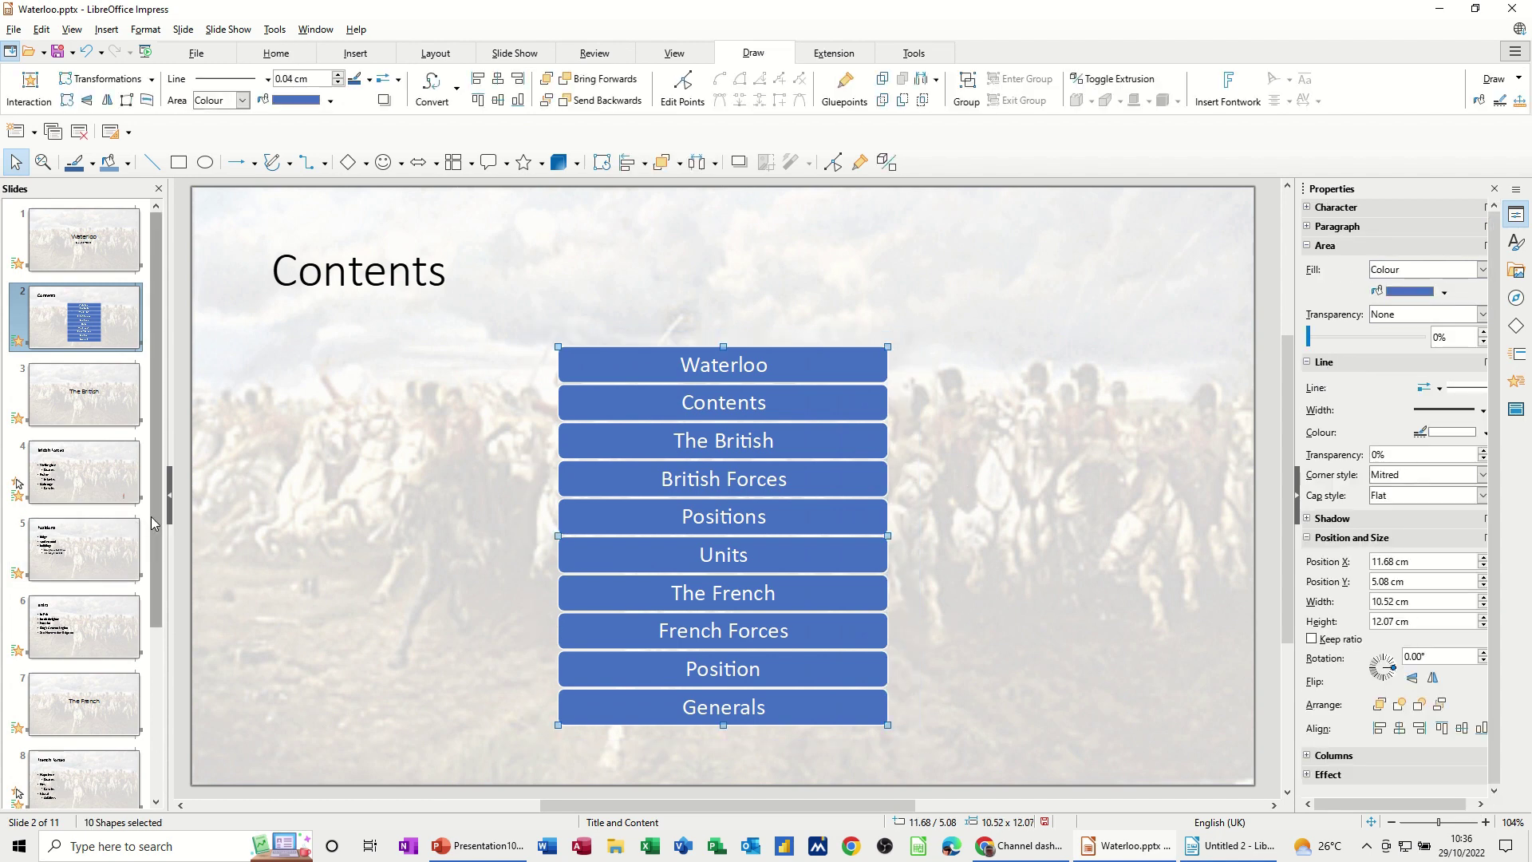
pyautogui.scroll(-3, 159, 657)
# Paste the ten buttons onto the Index slide.
pyautogui.click(94, 776)
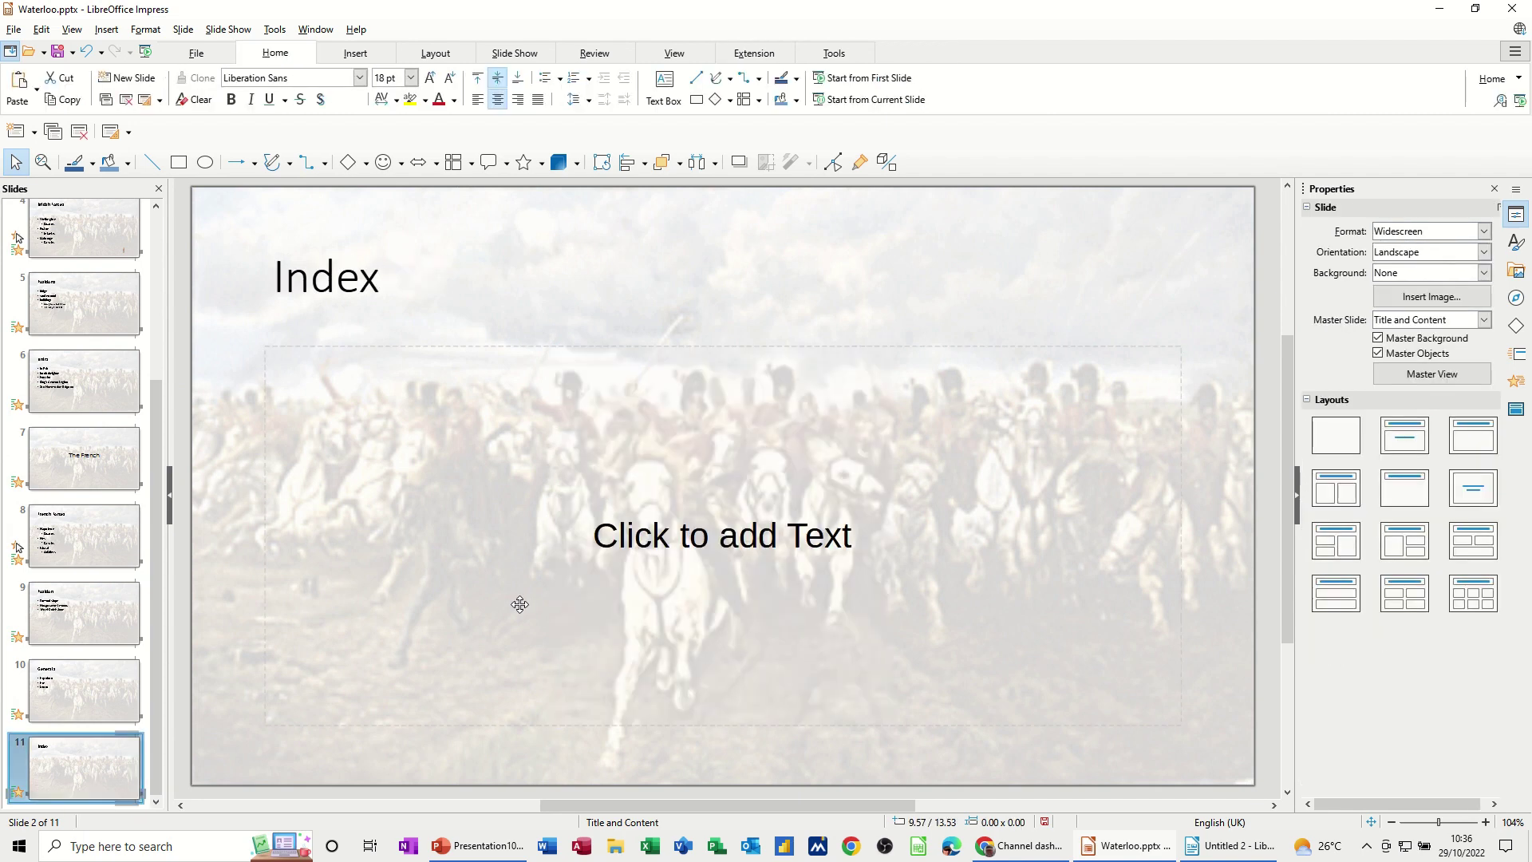
pyautogui.click(597, 463)
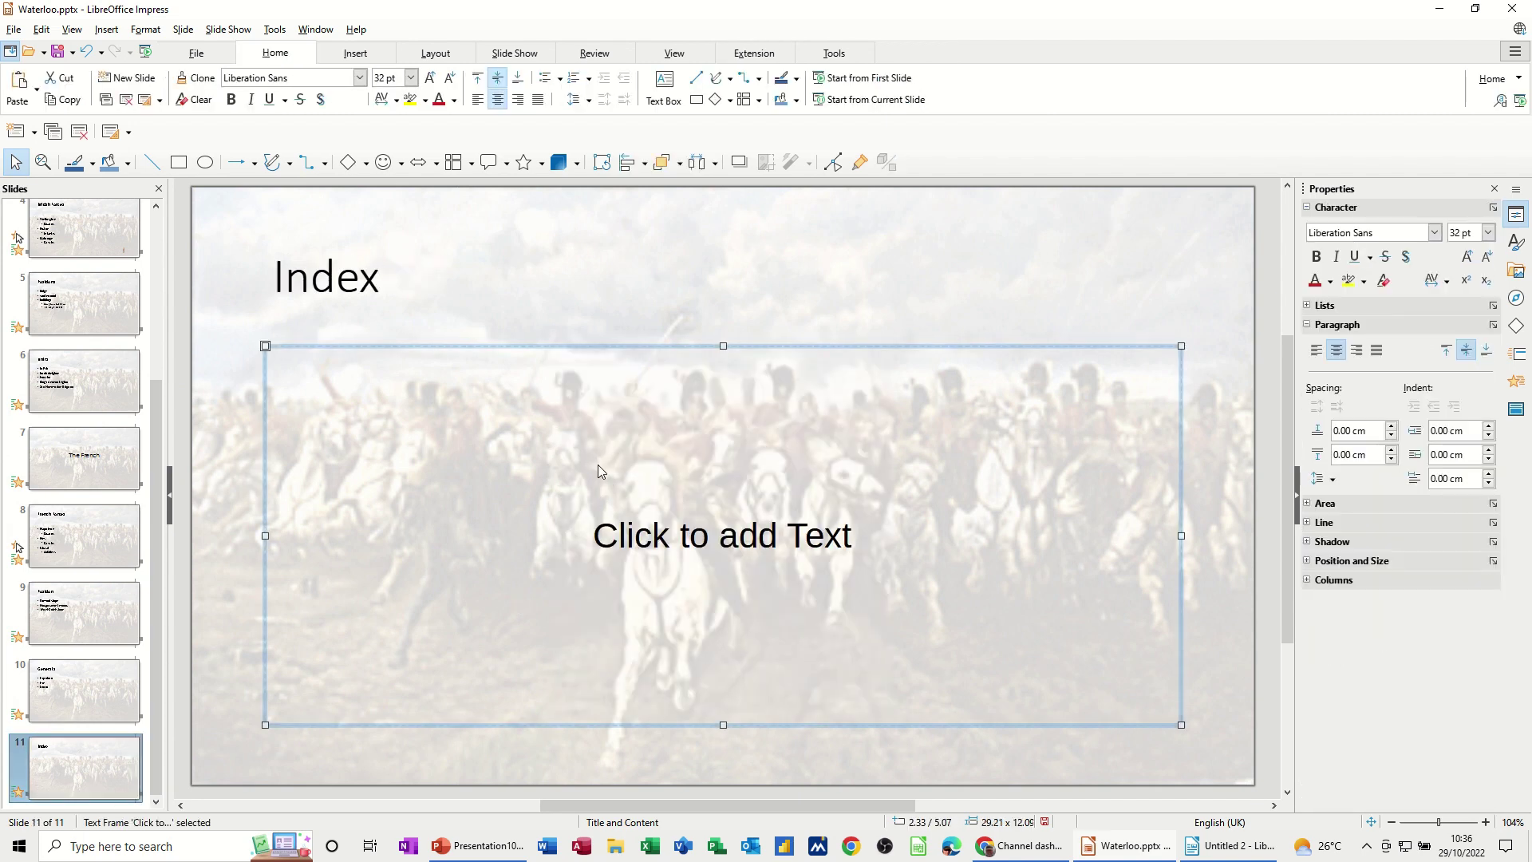
pyautogui.hotkey('ctrl', 'v')
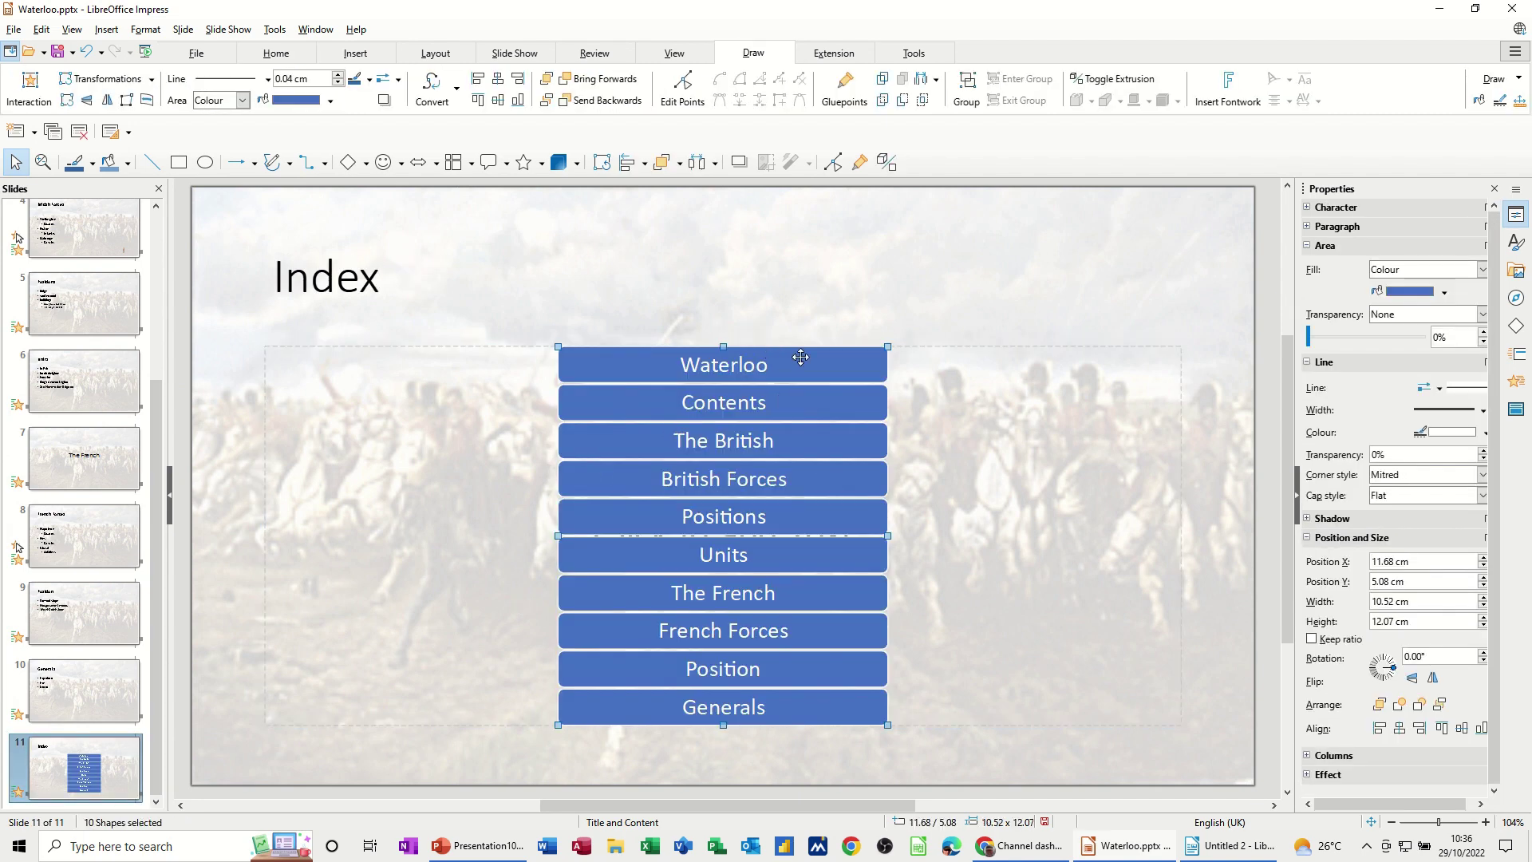
pyautogui.click(801, 360)
pyautogui.click(944, 424)
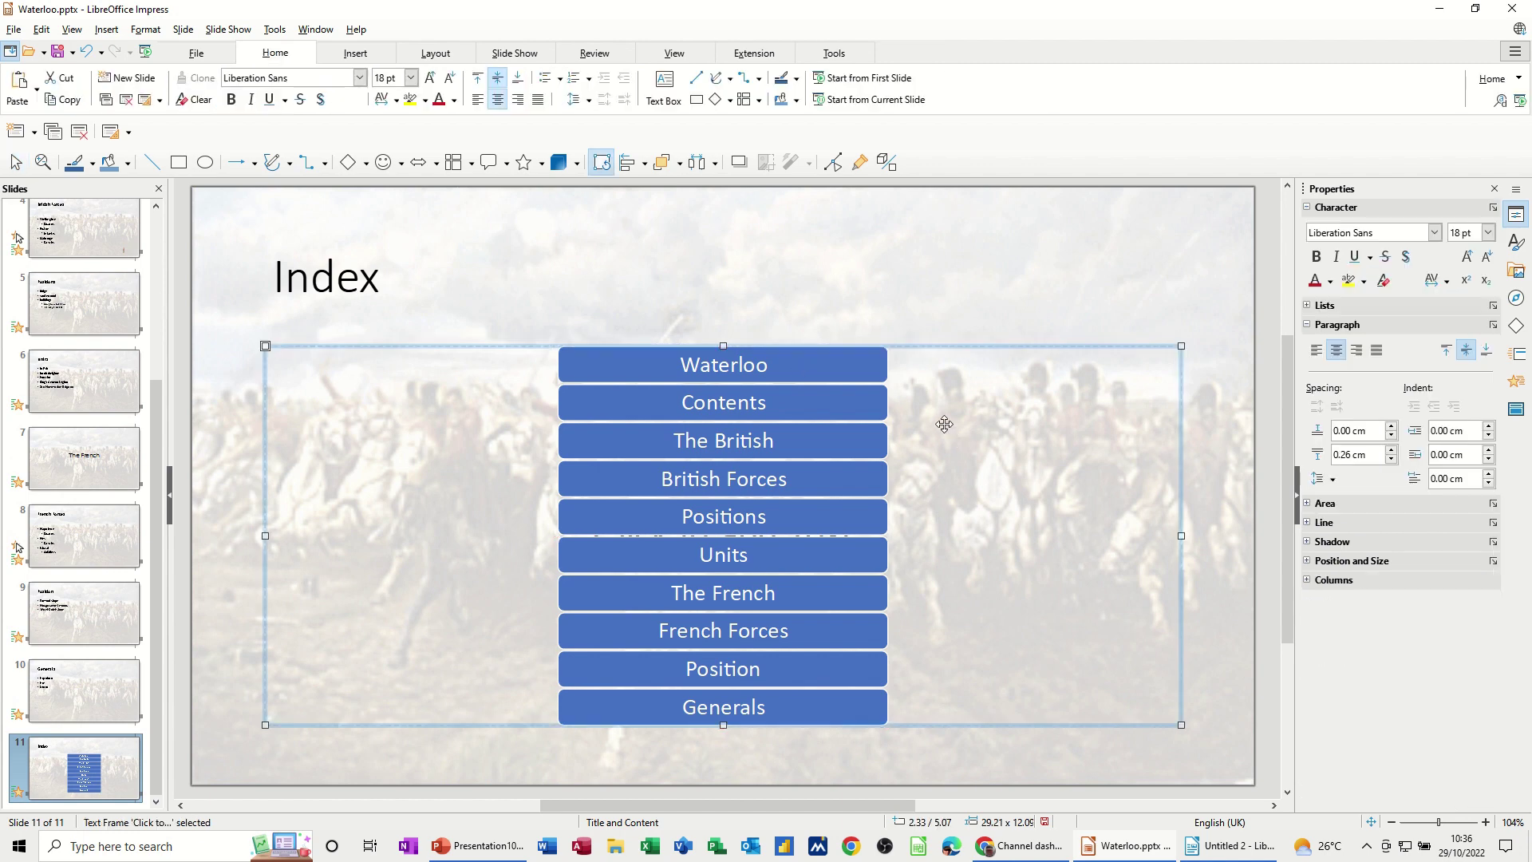
# Verify with Ctrl+K that the pasted Waterloo button still links to Waterloo, then select the Index title.
pyautogui.click(868, 374)
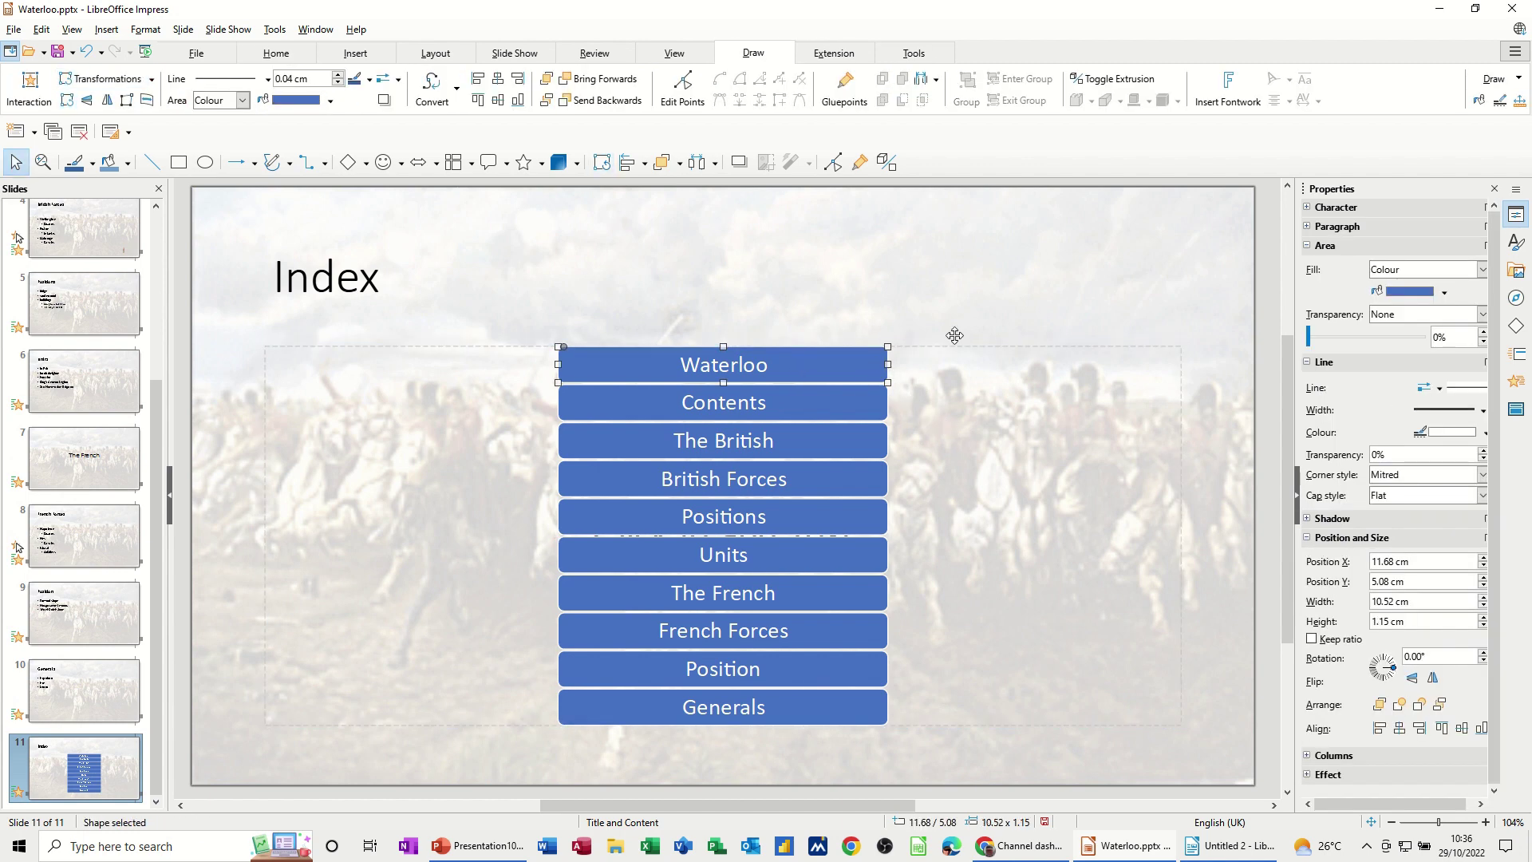
pyautogui.hotkey('ctrl', 'k')
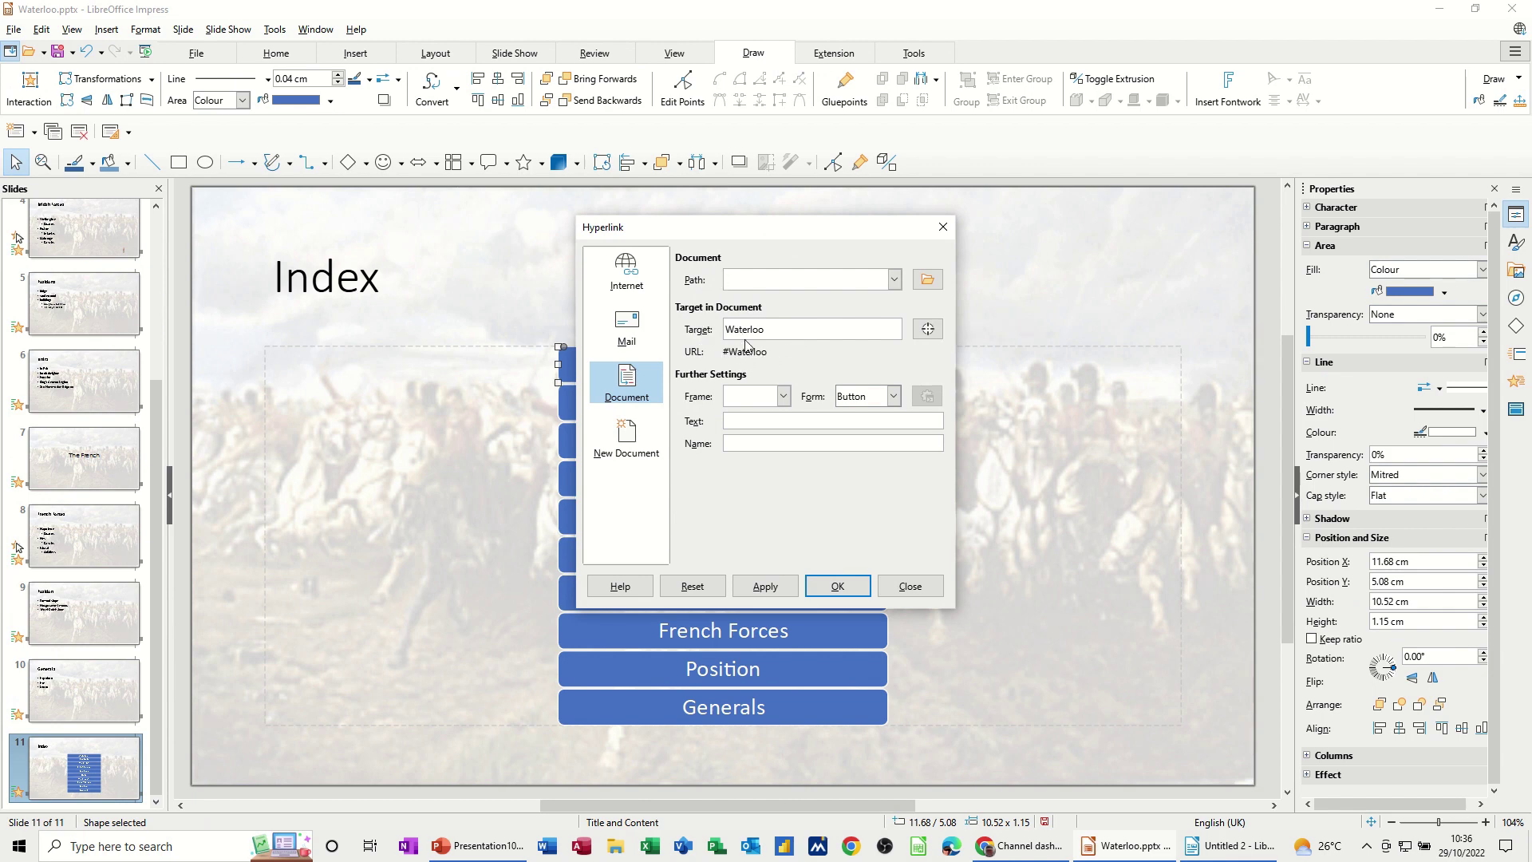
pyautogui.click(905, 587)
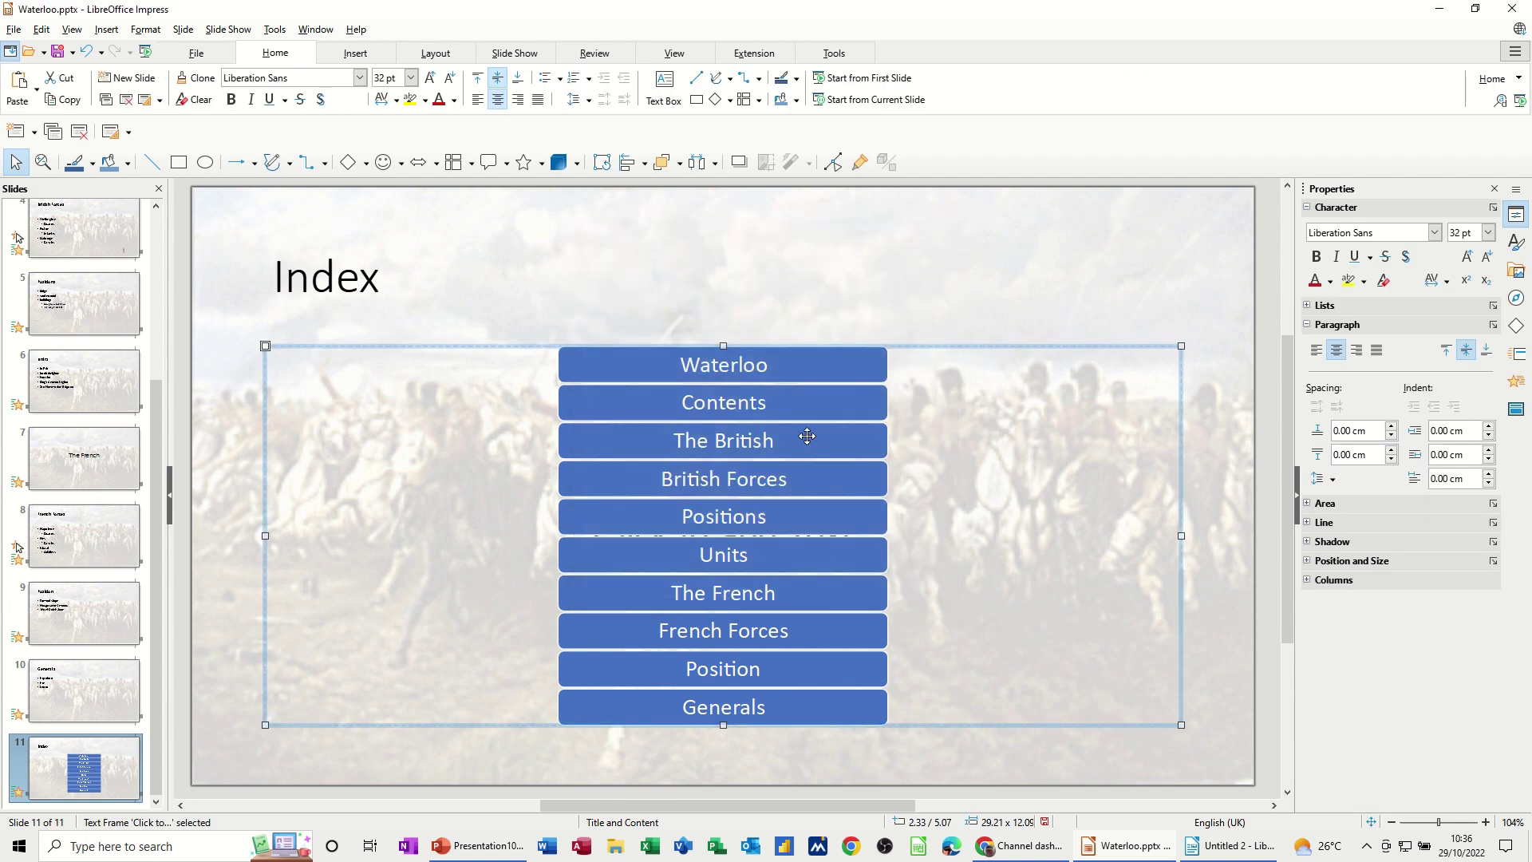
pyautogui.click(562, 294)
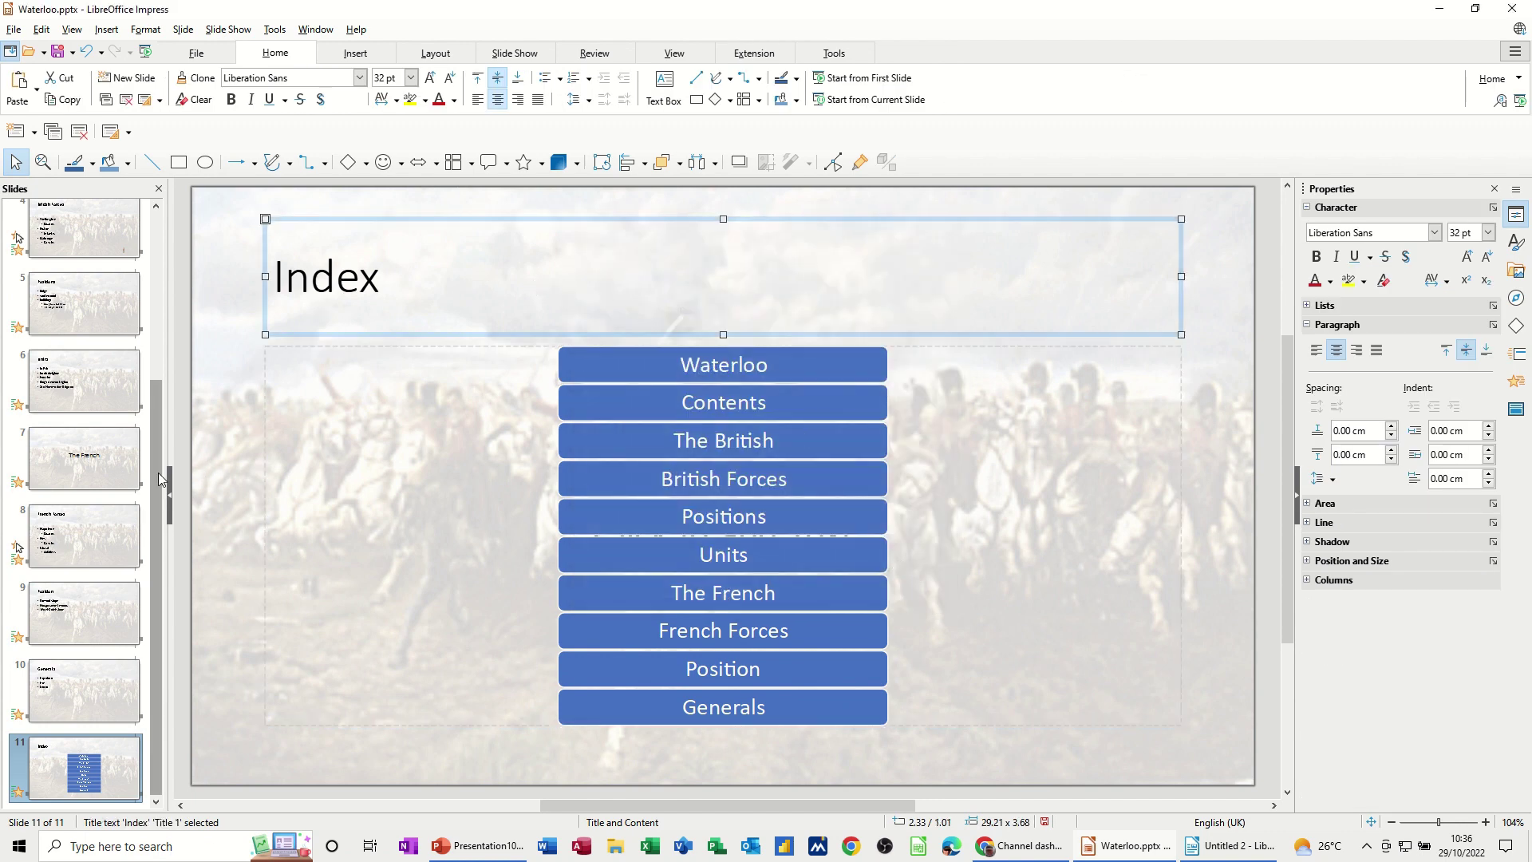
pyautogui.scroll(1, 168, 455)
pyautogui.scroll(5, 167, 455)
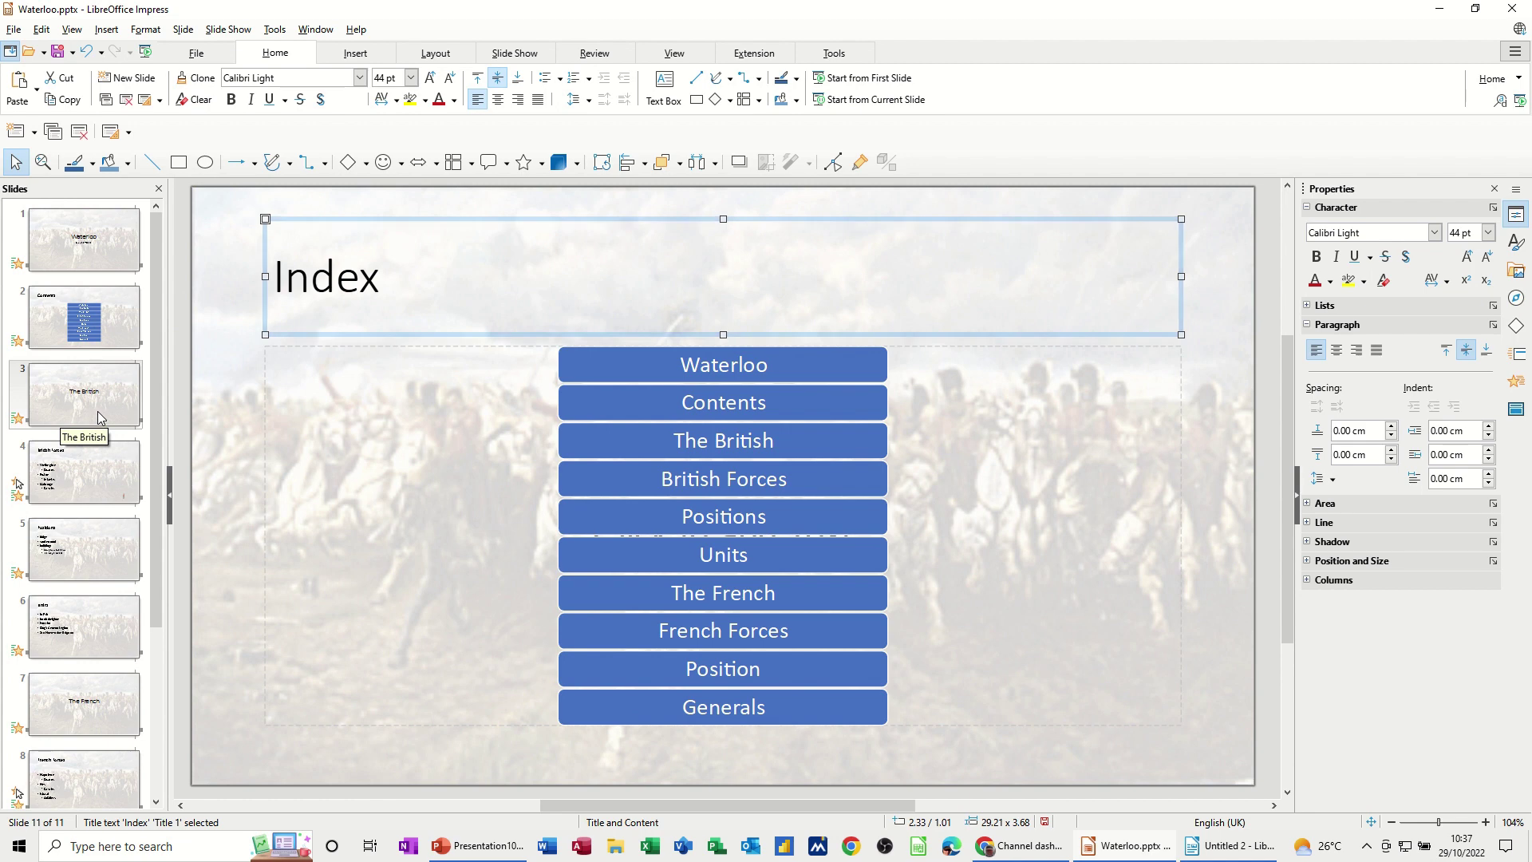
# On The British slide, insert the duke-wellington-200.jpg portrait and move it to the bottom left.
pyautogui.click(97, 410)
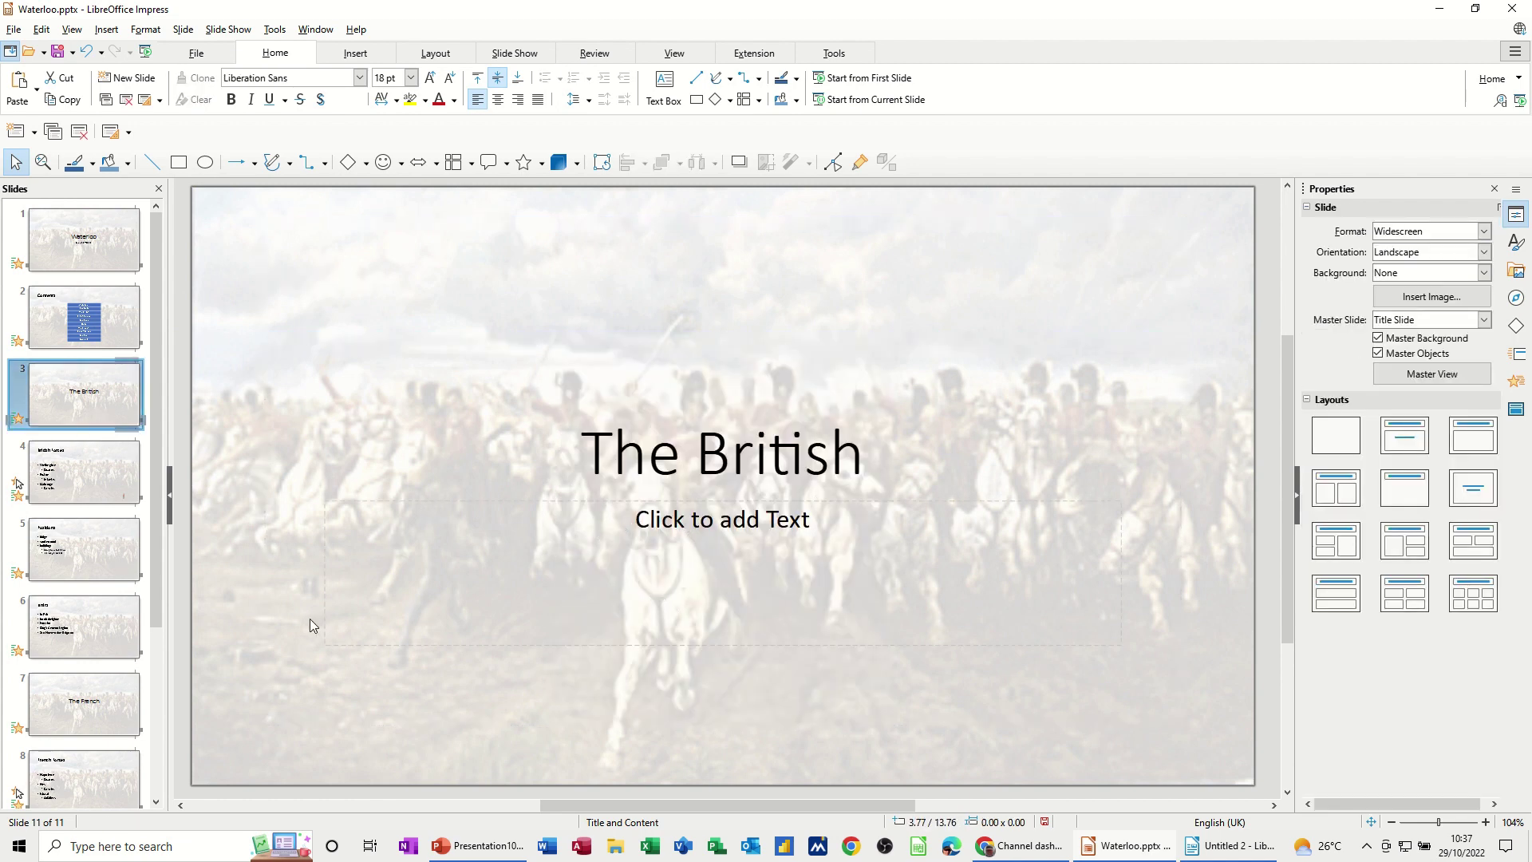
pyautogui.click(80, 702)
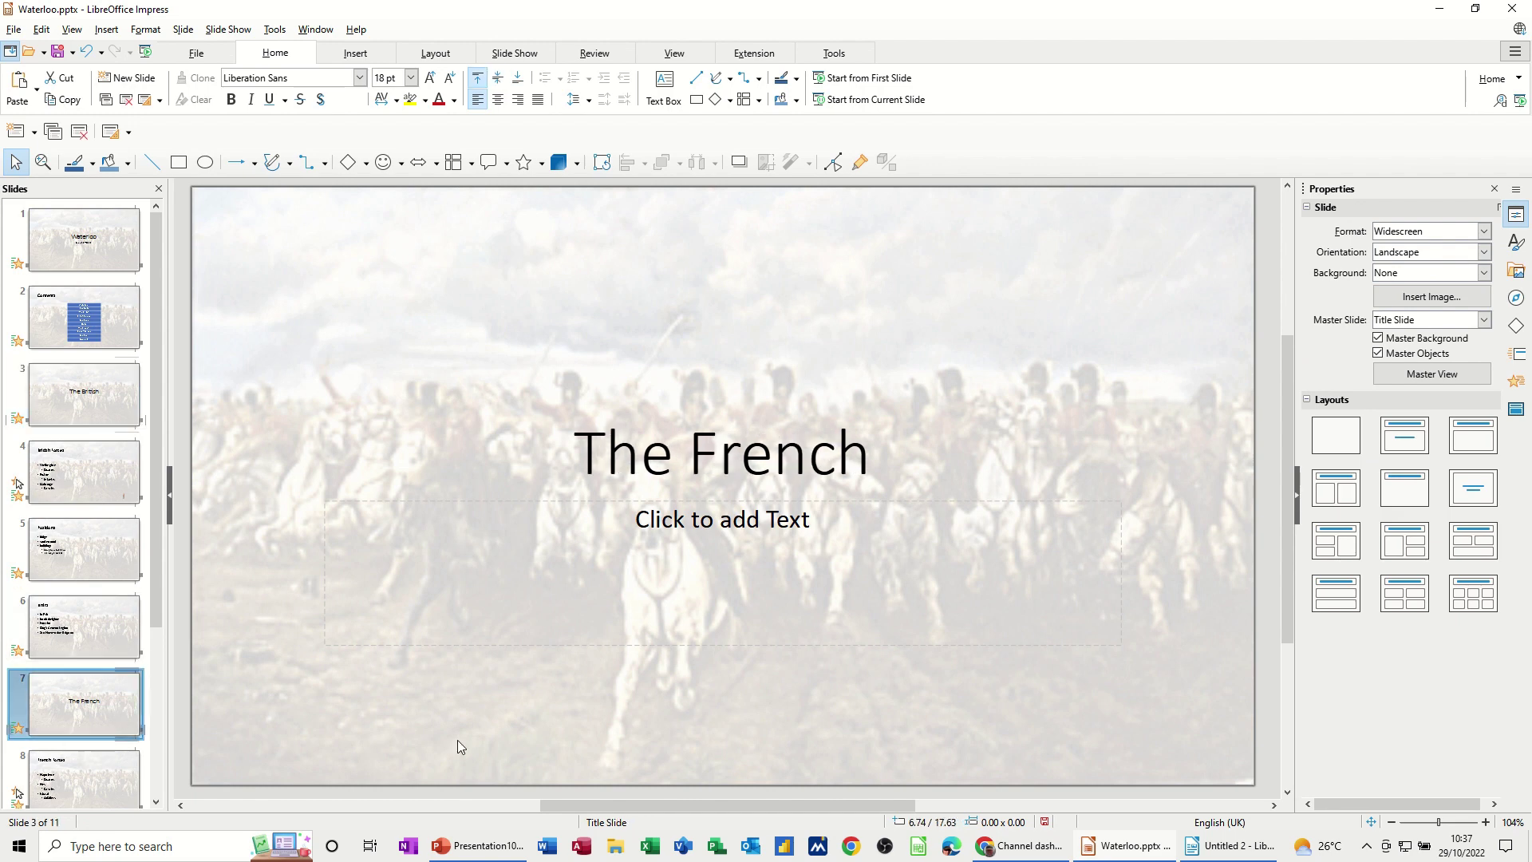
pyautogui.click(112, 412)
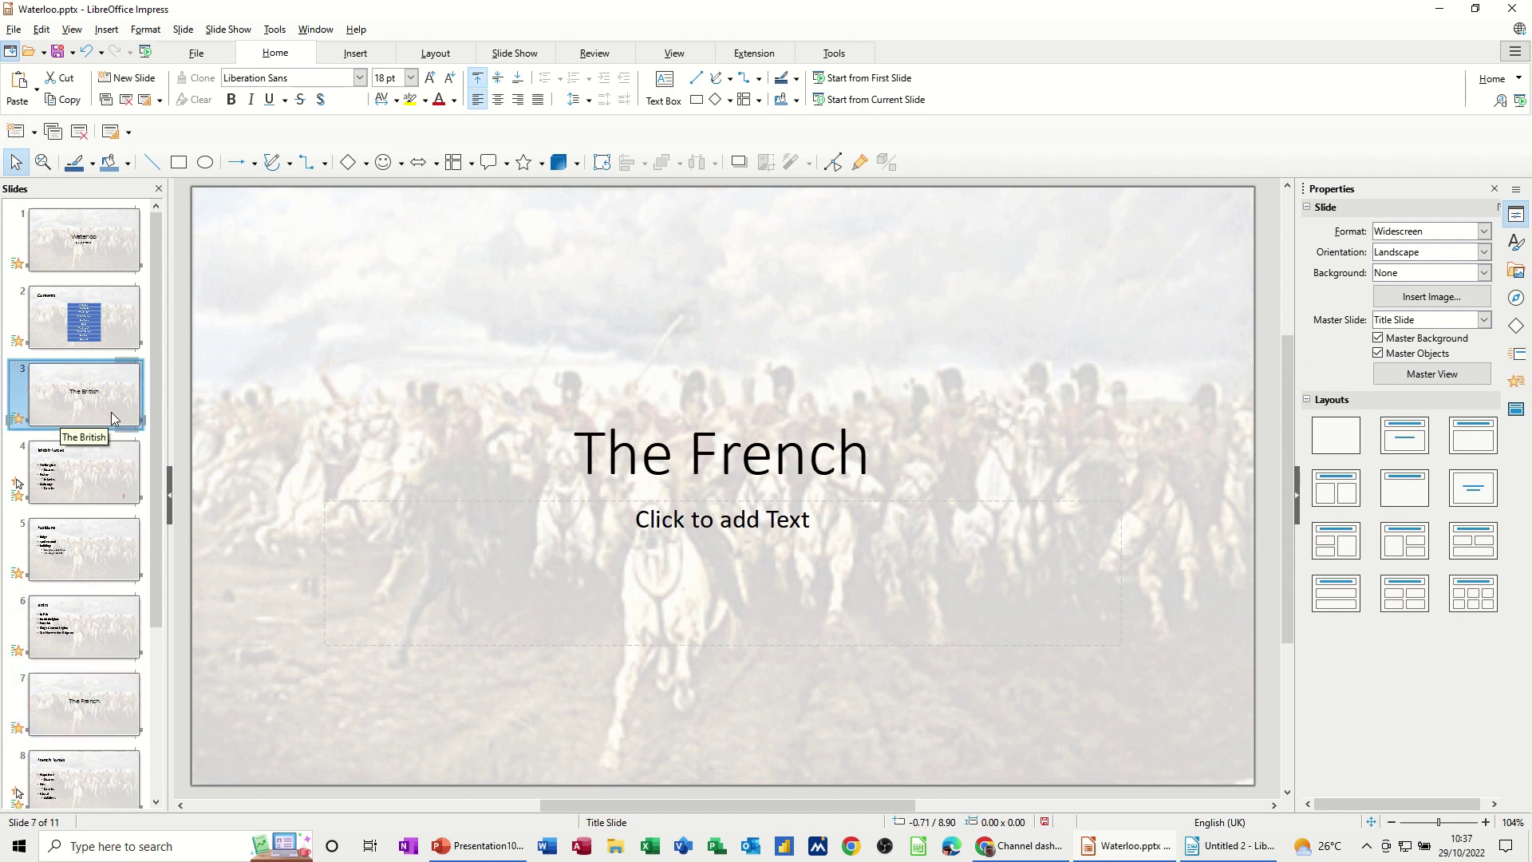
pyautogui.click(104, 479)
pyautogui.click(100, 555)
pyautogui.click(101, 628)
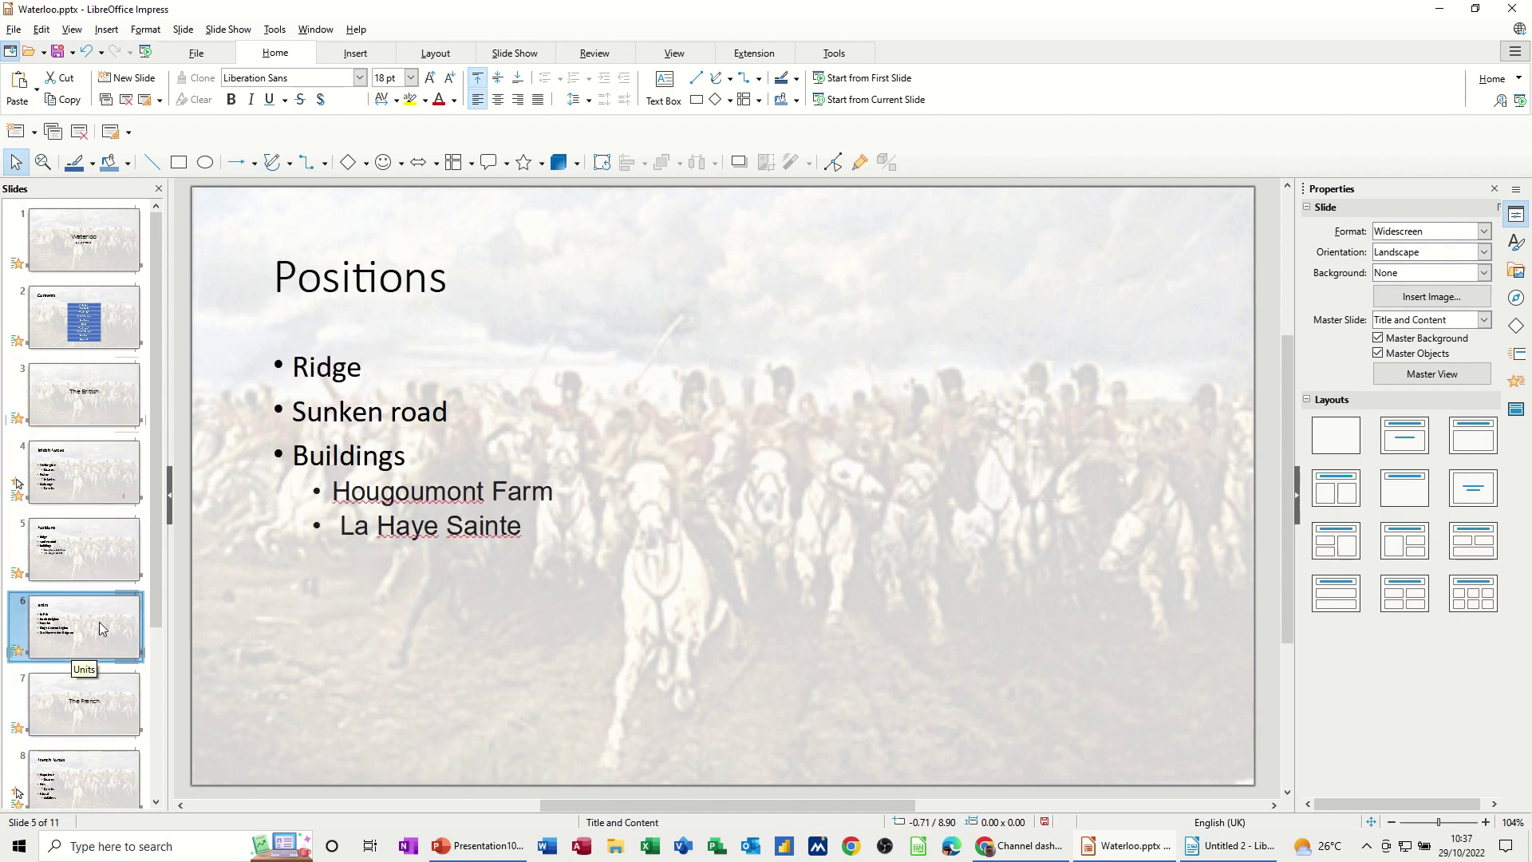
pyautogui.click(104, 411)
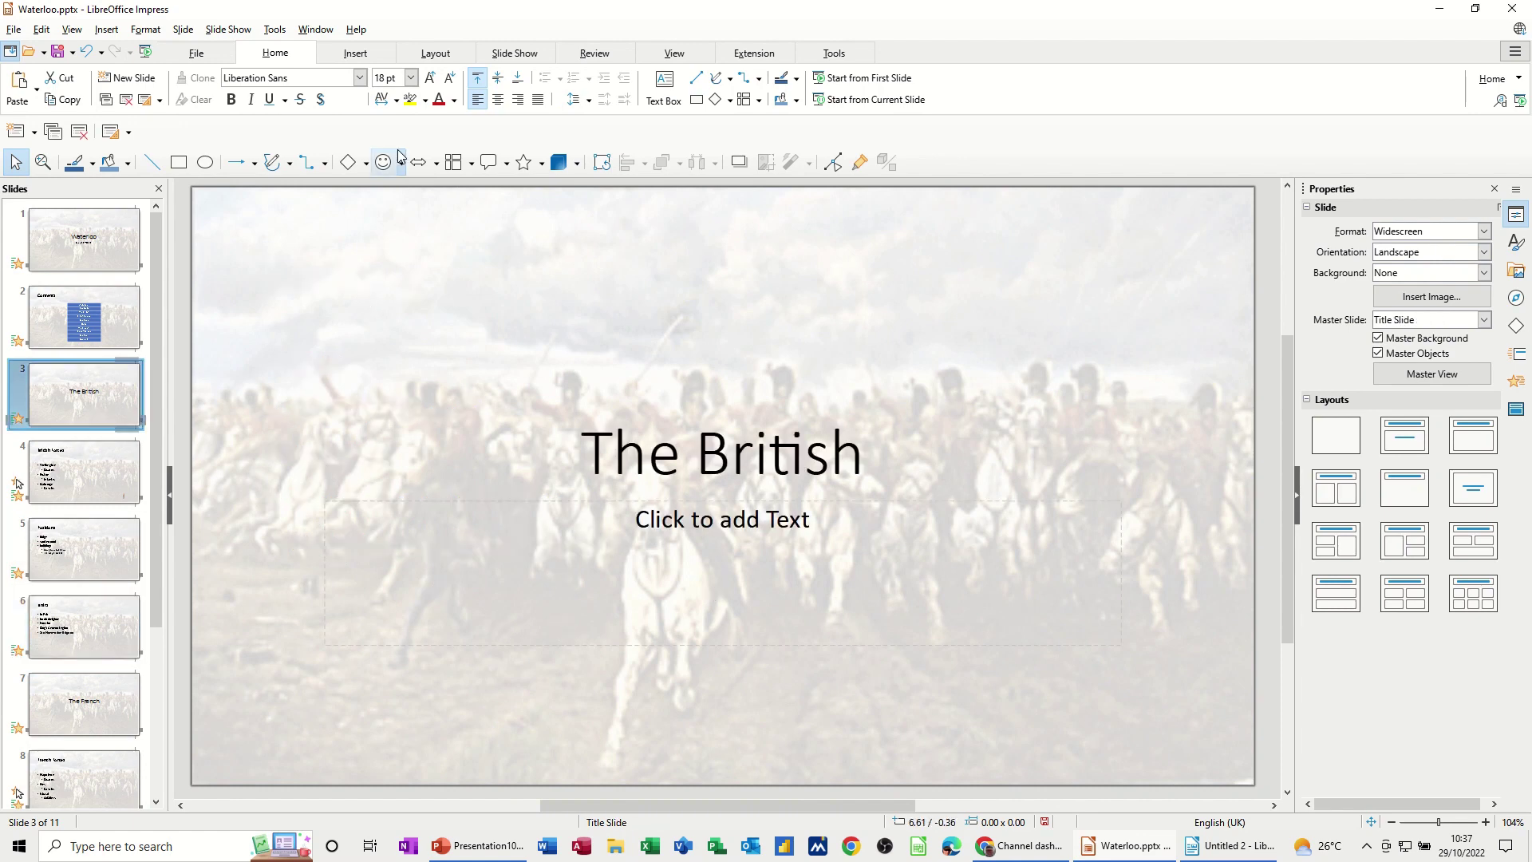
pyautogui.click(356, 56)
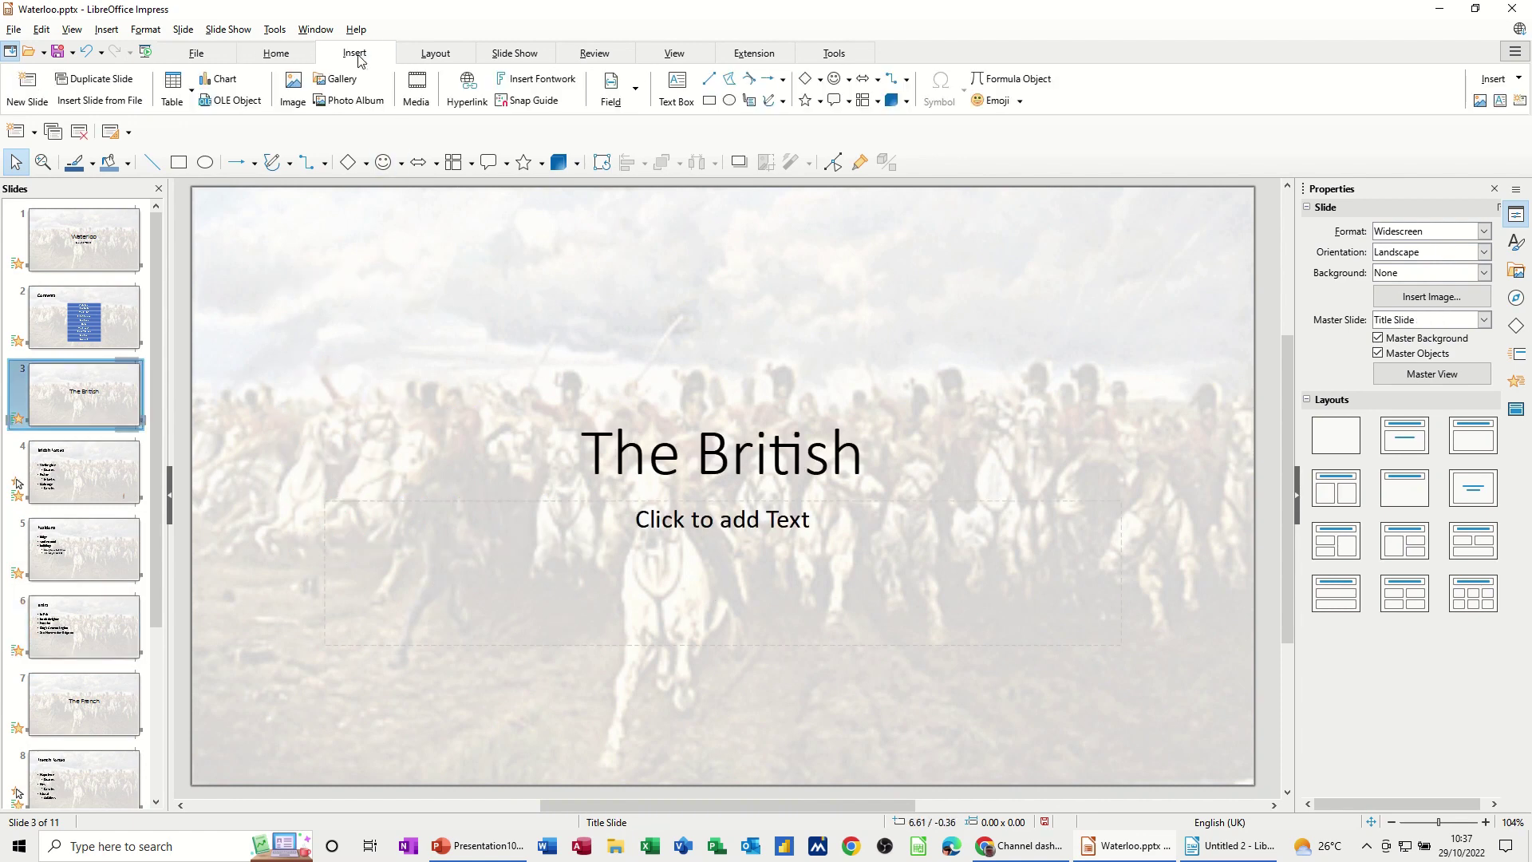
pyautogui.click(295, 89)
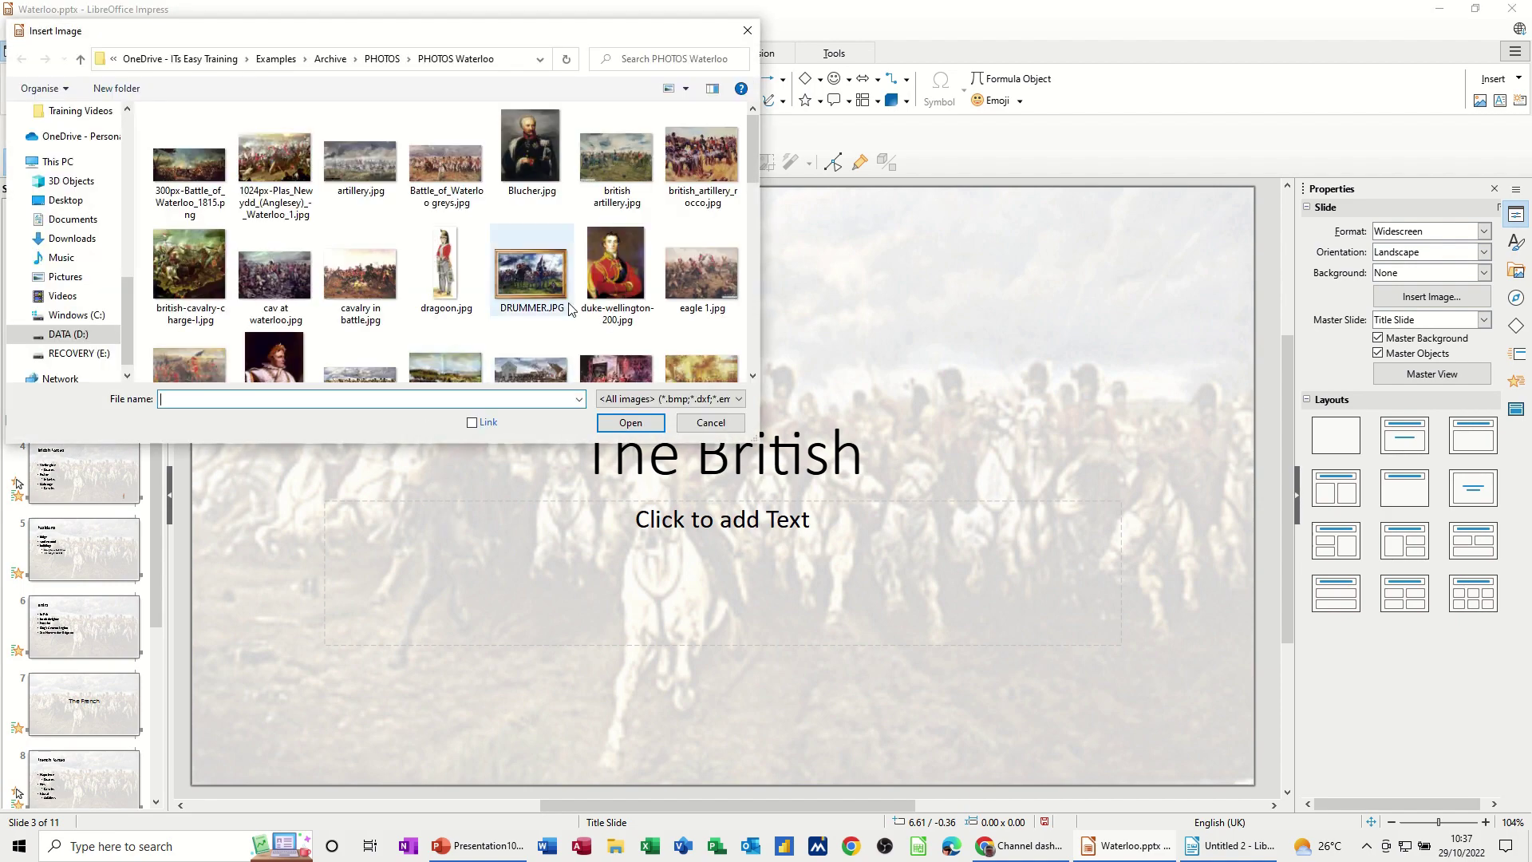
pyautogui.doubleClick(602, 280)
pyautogui.moveTo(661, 533); pyautogui.dragTo(237, 728)
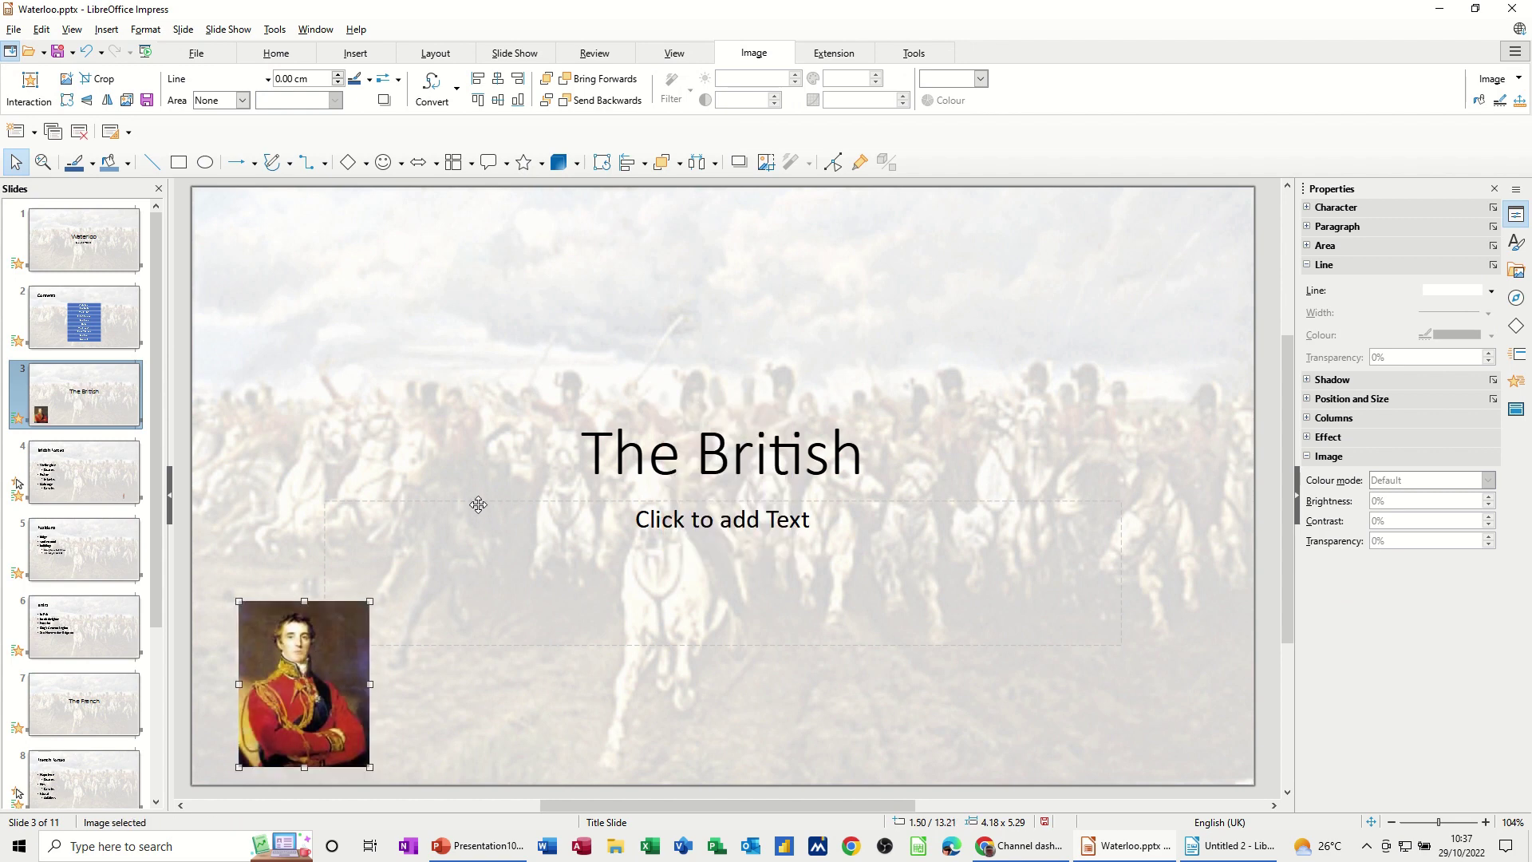
# Insert the dragoon picture, shrink it, and place it at the bottom centre.
pyautogui.click(478, 504)
pyautogui.click(354, 52)
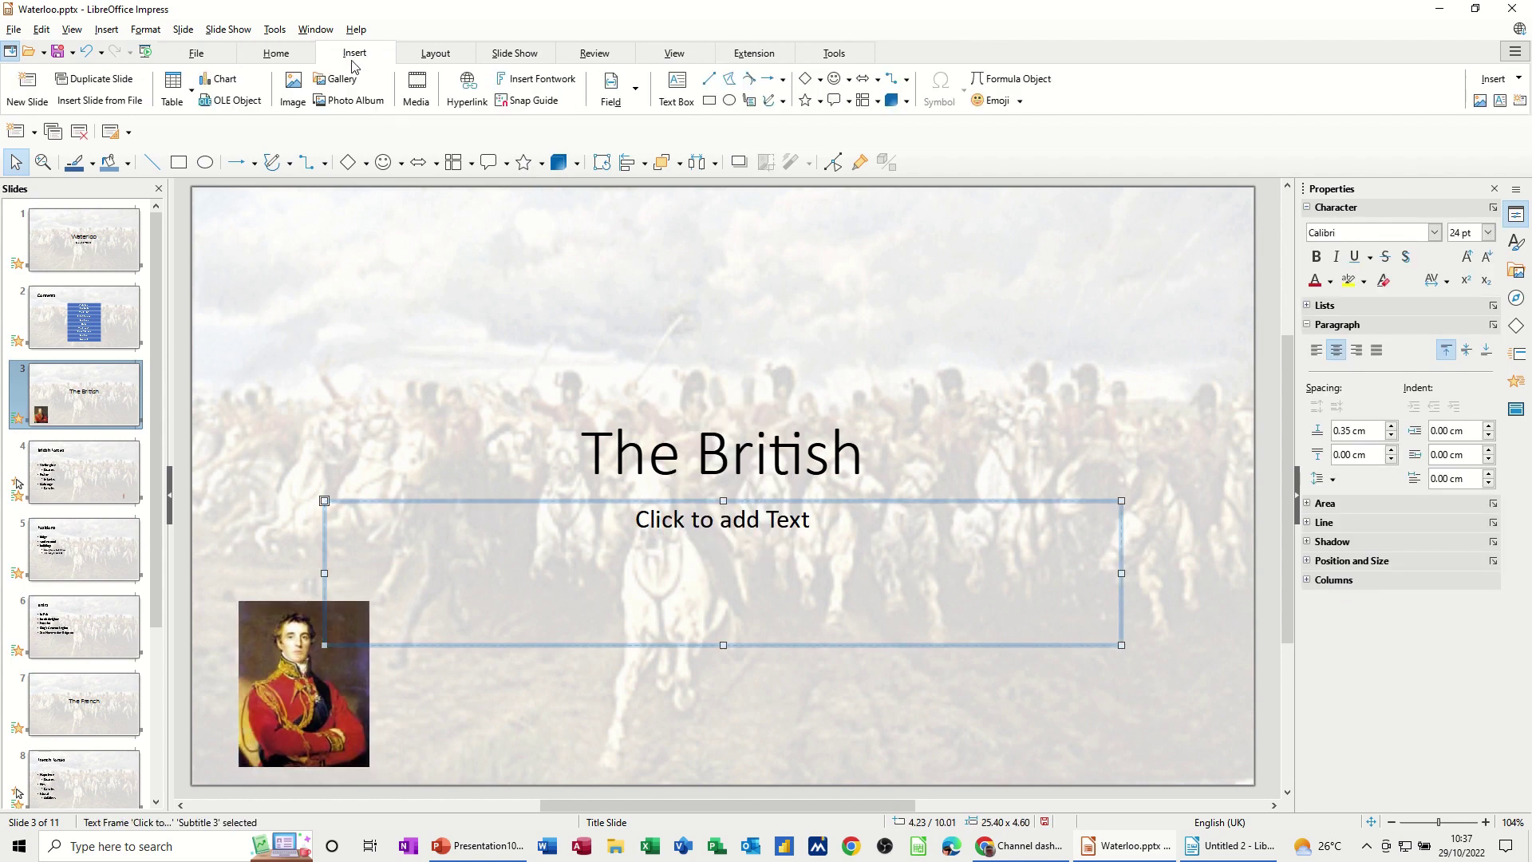
pyautogui.click(292, 86)
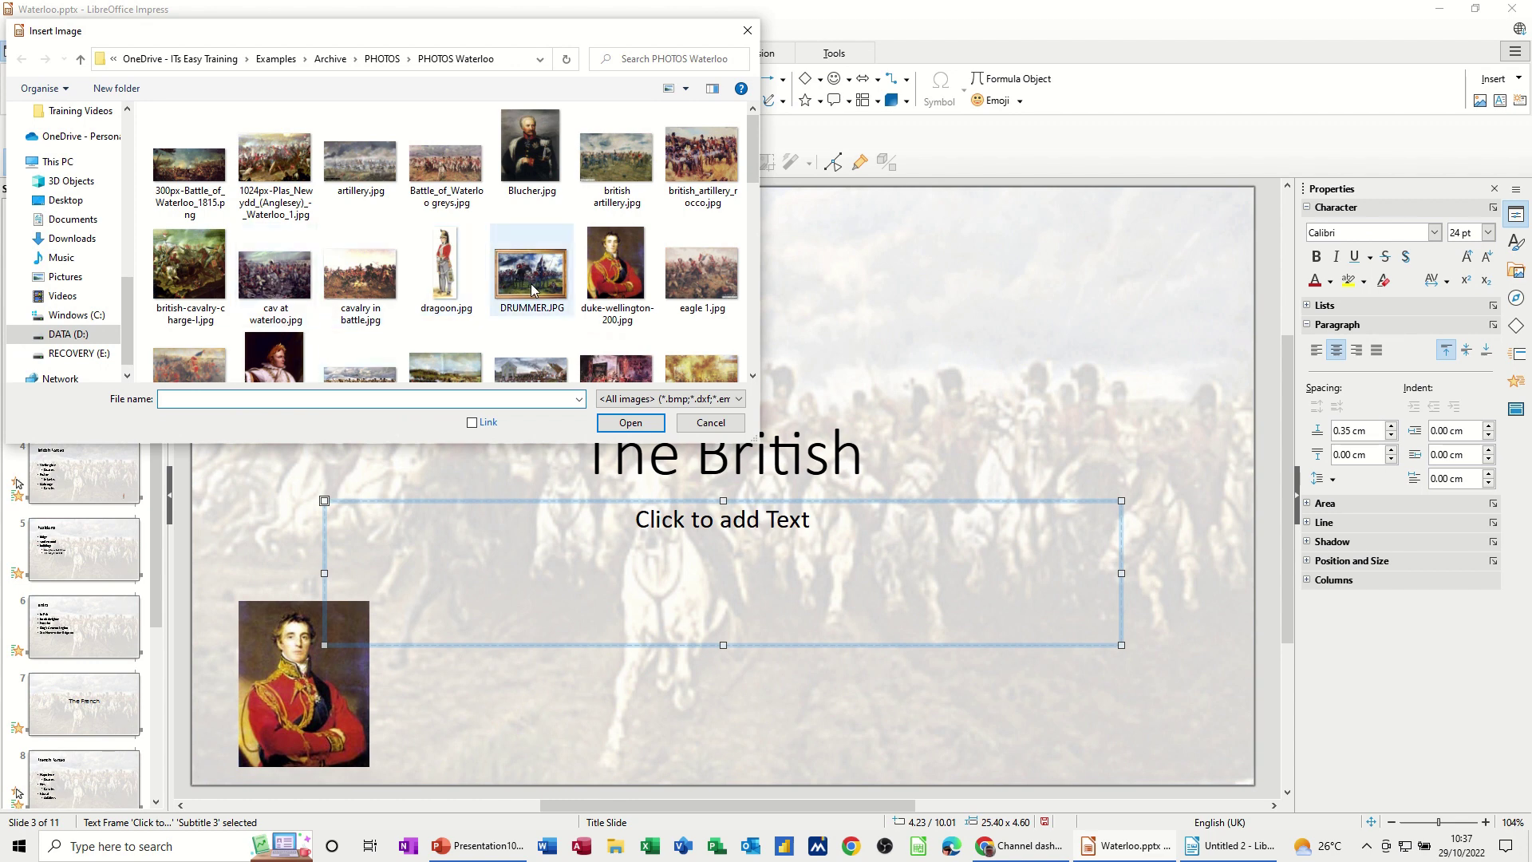
pyautogui.doubleClick(447, 270)
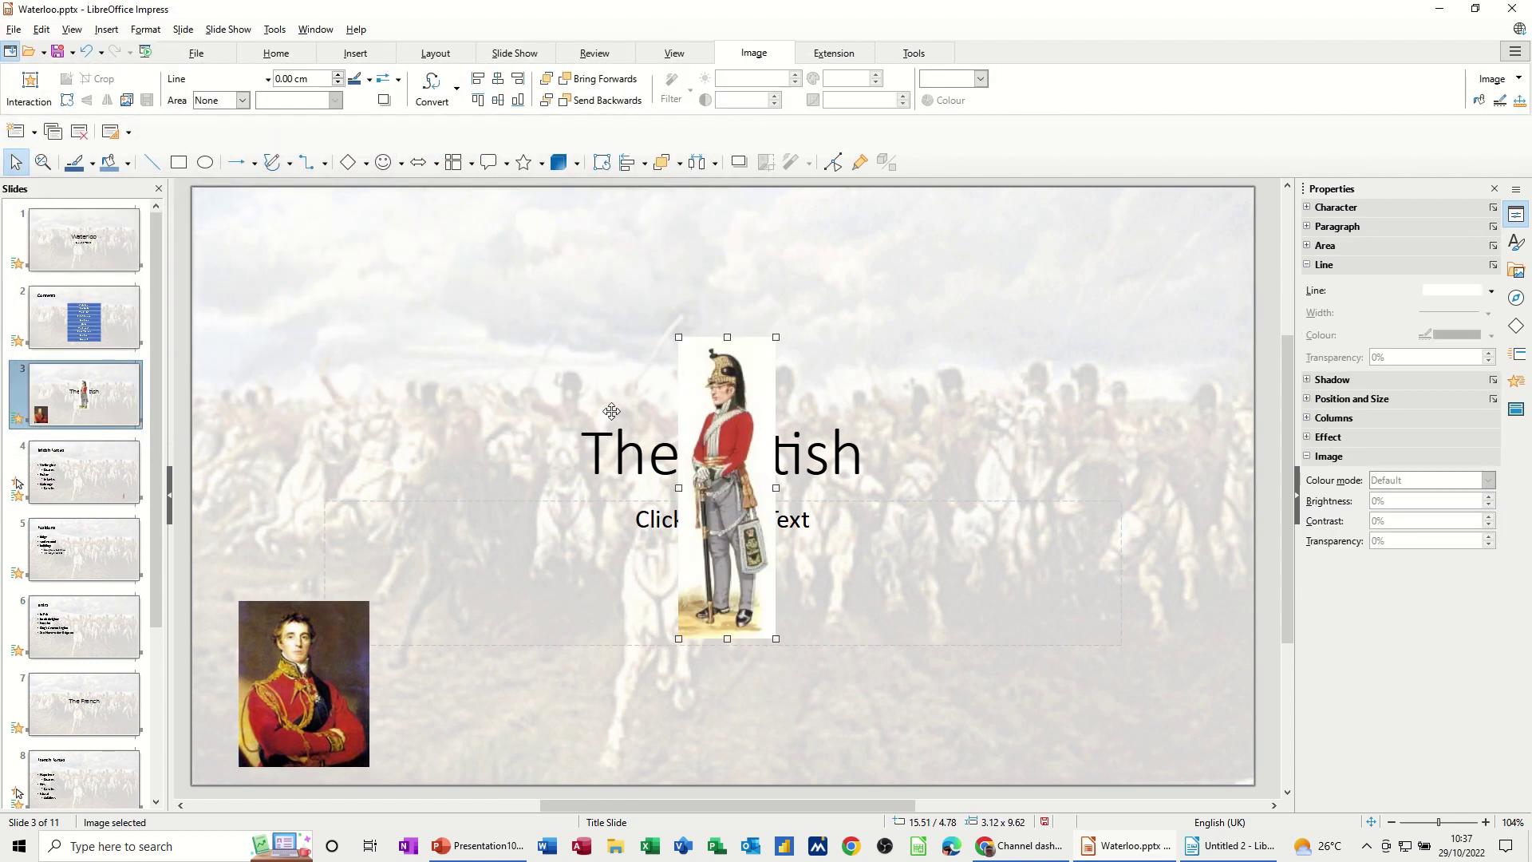
pyautogui.moveTo(774, 336); pyautogui.dragTo(725, 495)
pyautogui.moveTo(700, 558); pyautogui.dragTo(705, 667)
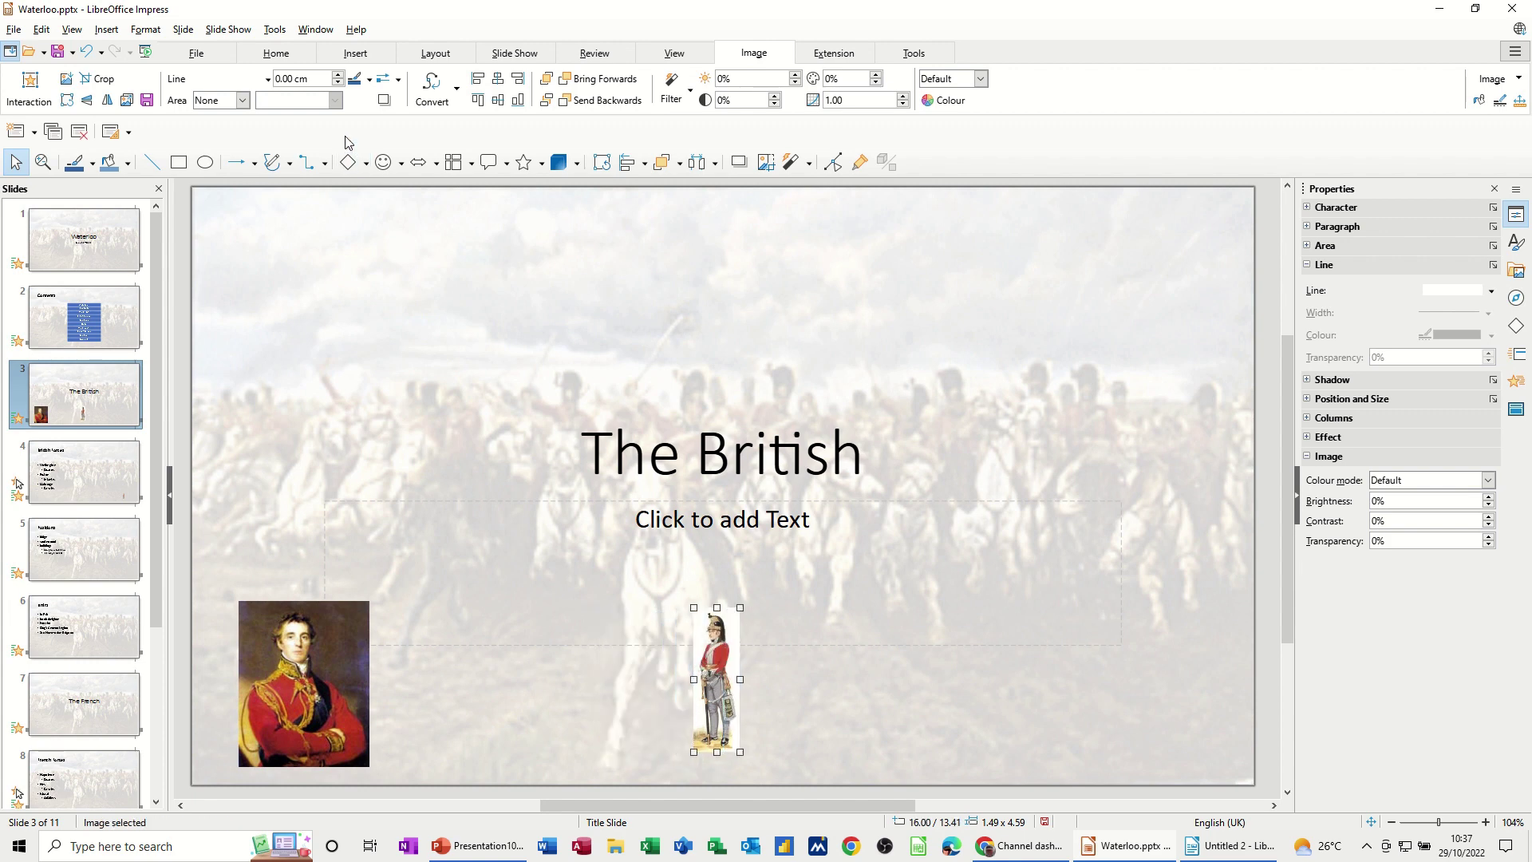
# Insert the second general's portrait, shrink it, and place it at the bottom right.
pyautogui.click(355, 53)
pyautogui.click(293, 86)
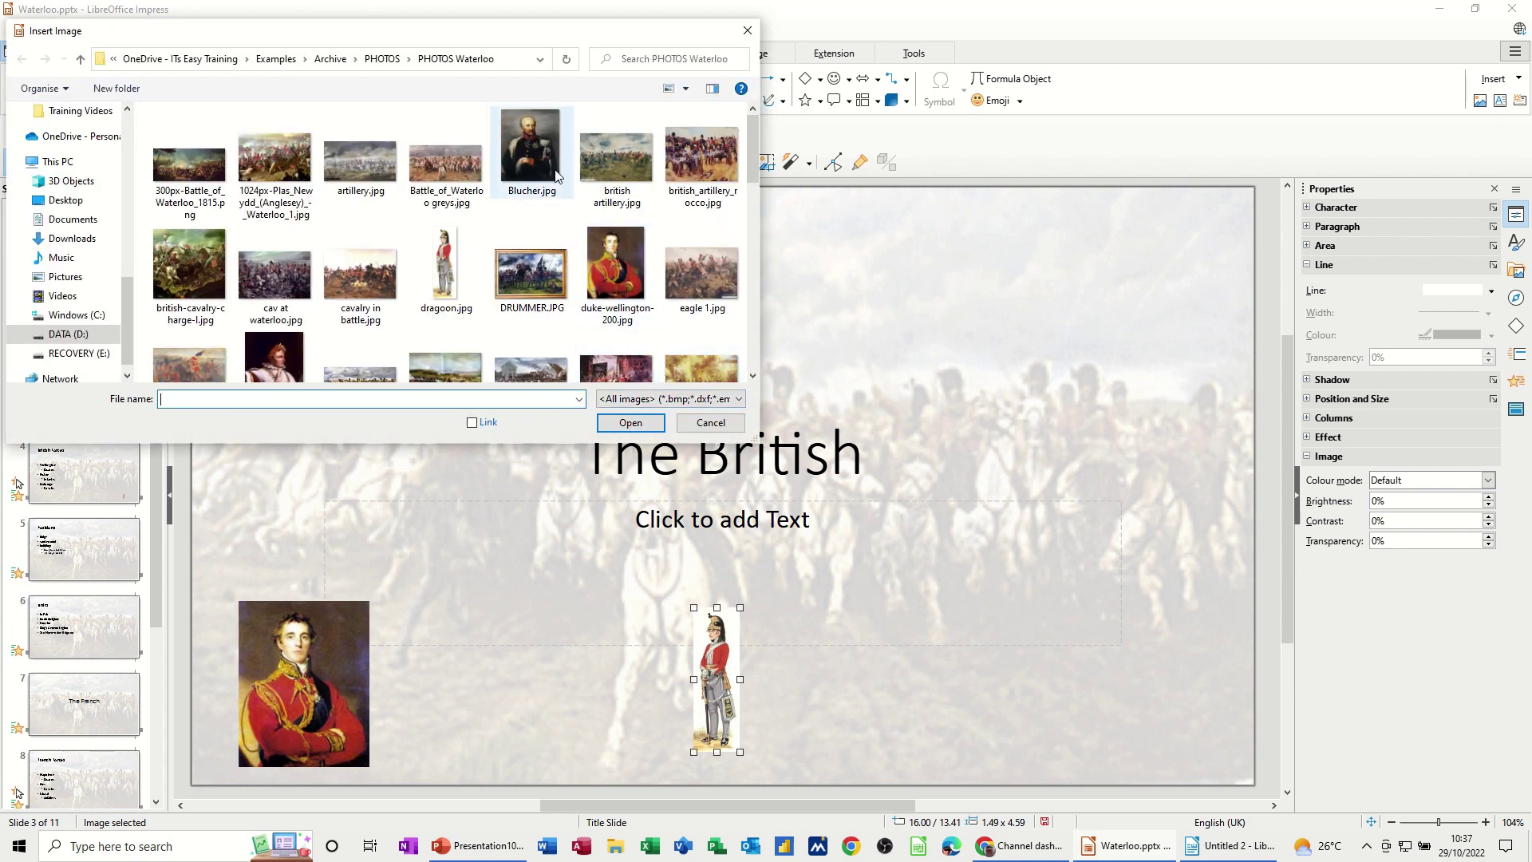
pyautogui.doubleClick(529, 136)
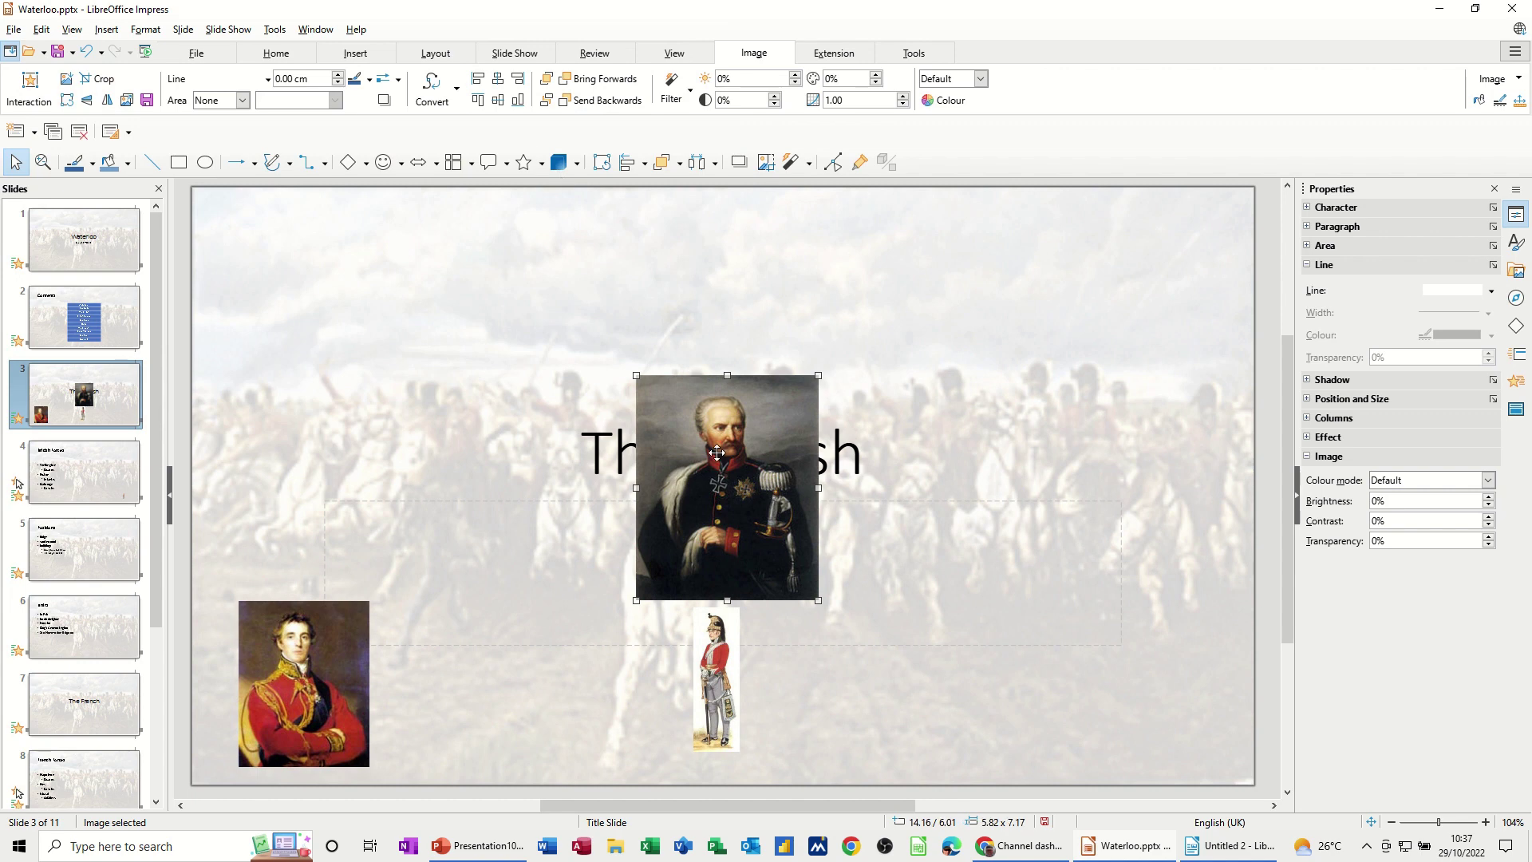
pyautogui.moveTo(756, 480); pyautogui.dragTo(1086, 584)
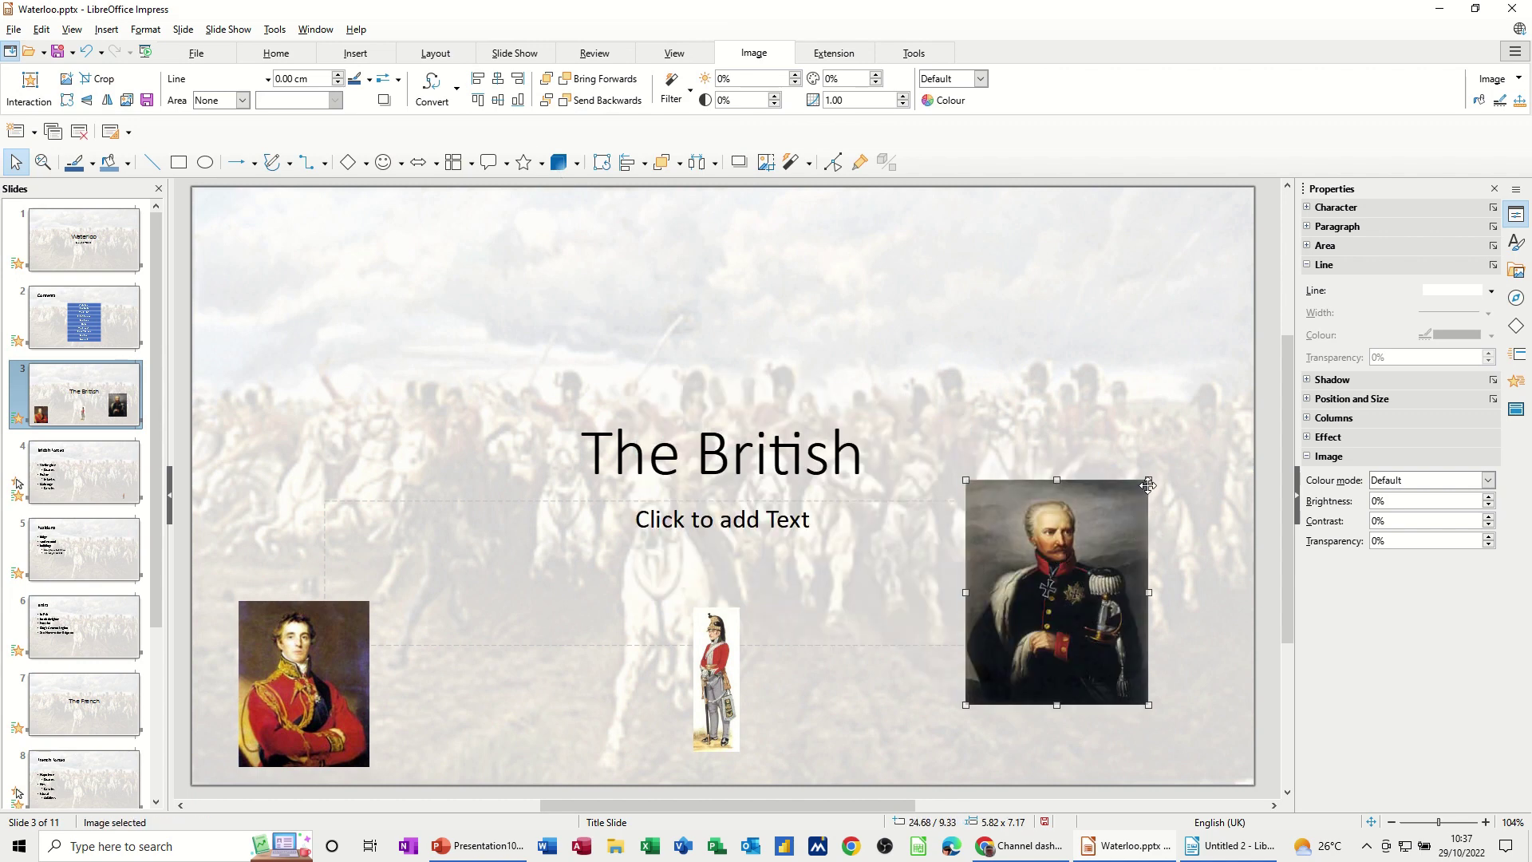
pyautogui.moveTo(1149, 482); pyautogui.dragTo(1071, 565)
pyautogui.moveTo(1029, 630); pyautogui.dragTo(1087, 678)
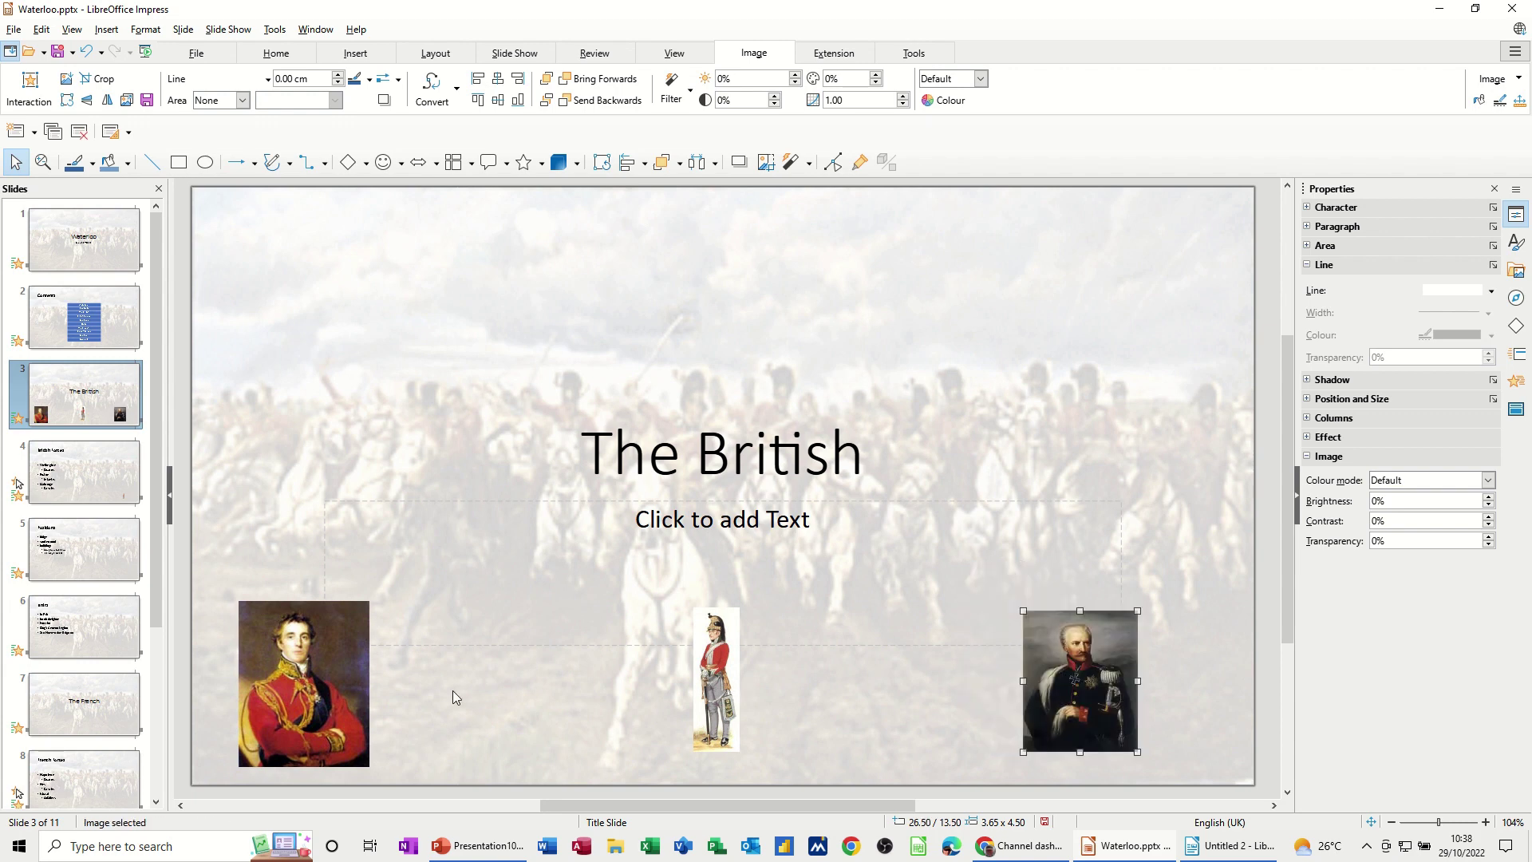
pyautogui.click(311, 655)
# Link the left portrait to the British Forces slide.
pyautogui.hotkey('ctrl', 'k')
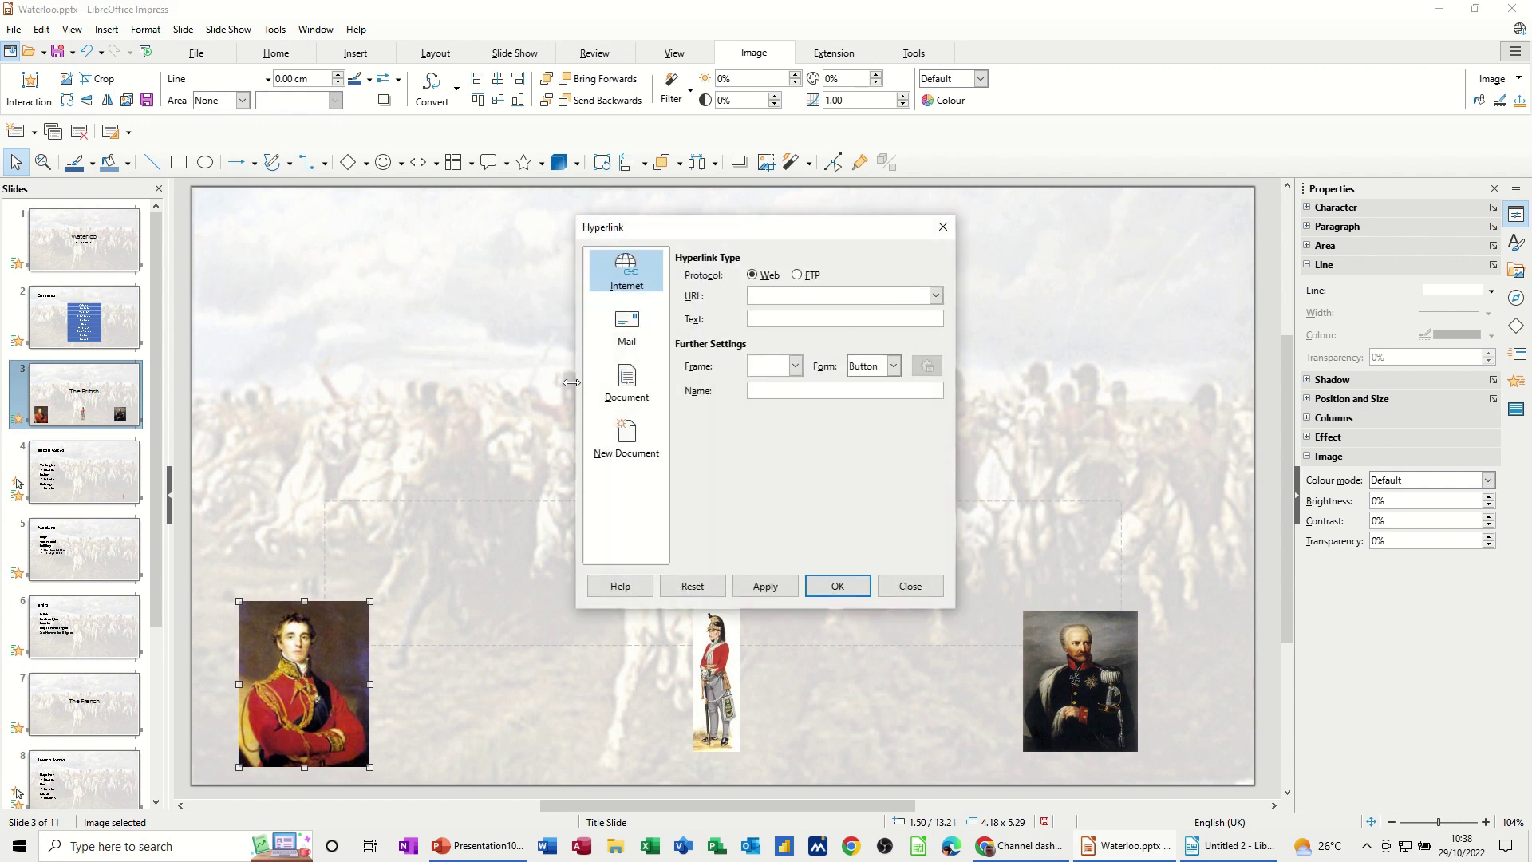
pyautogui.click(627, 382)
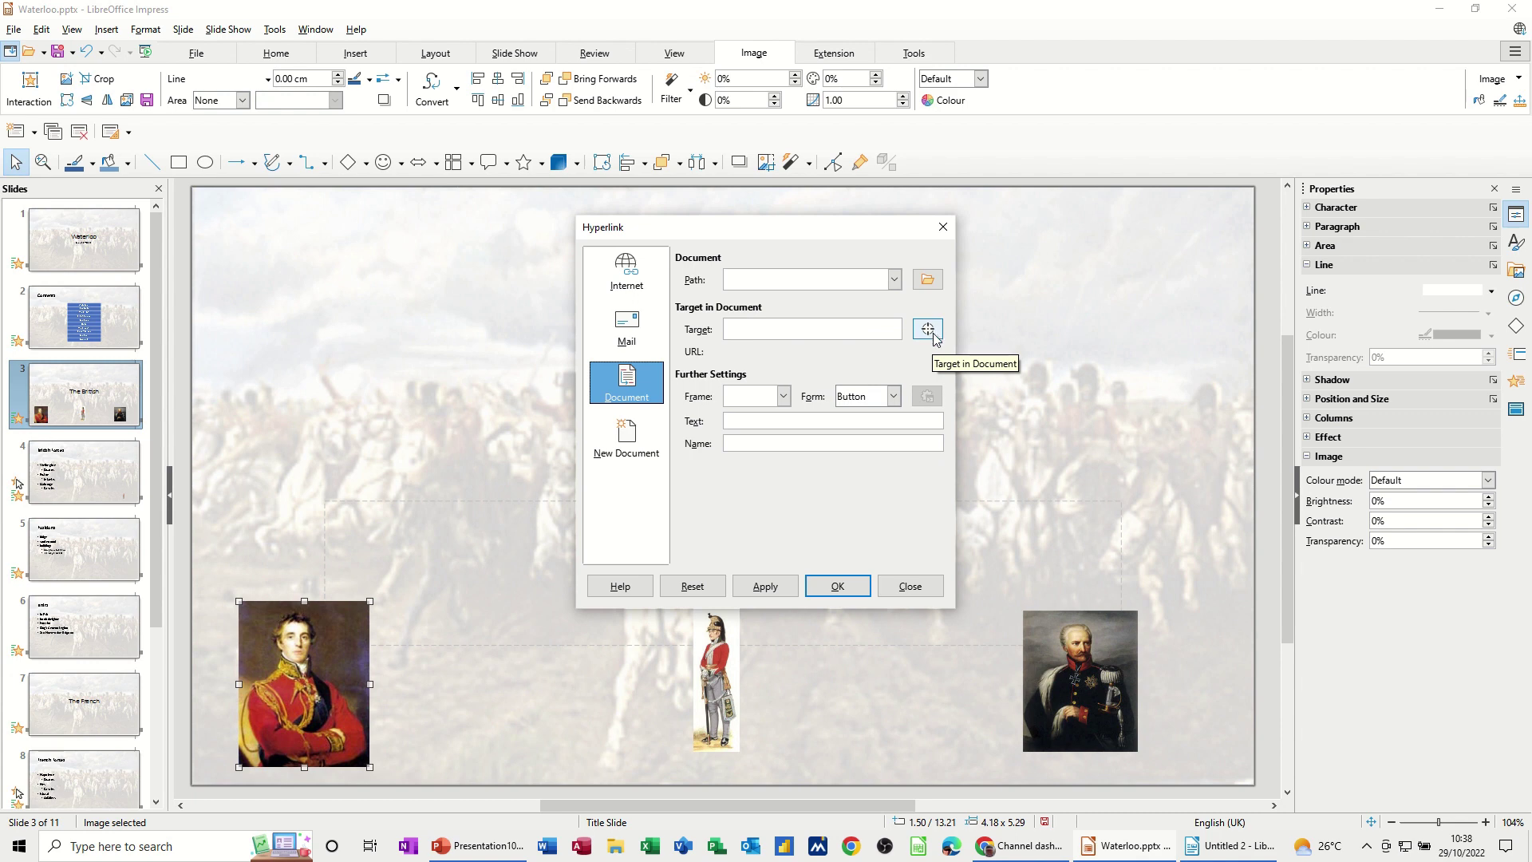
pyautogui.click(928, 329)
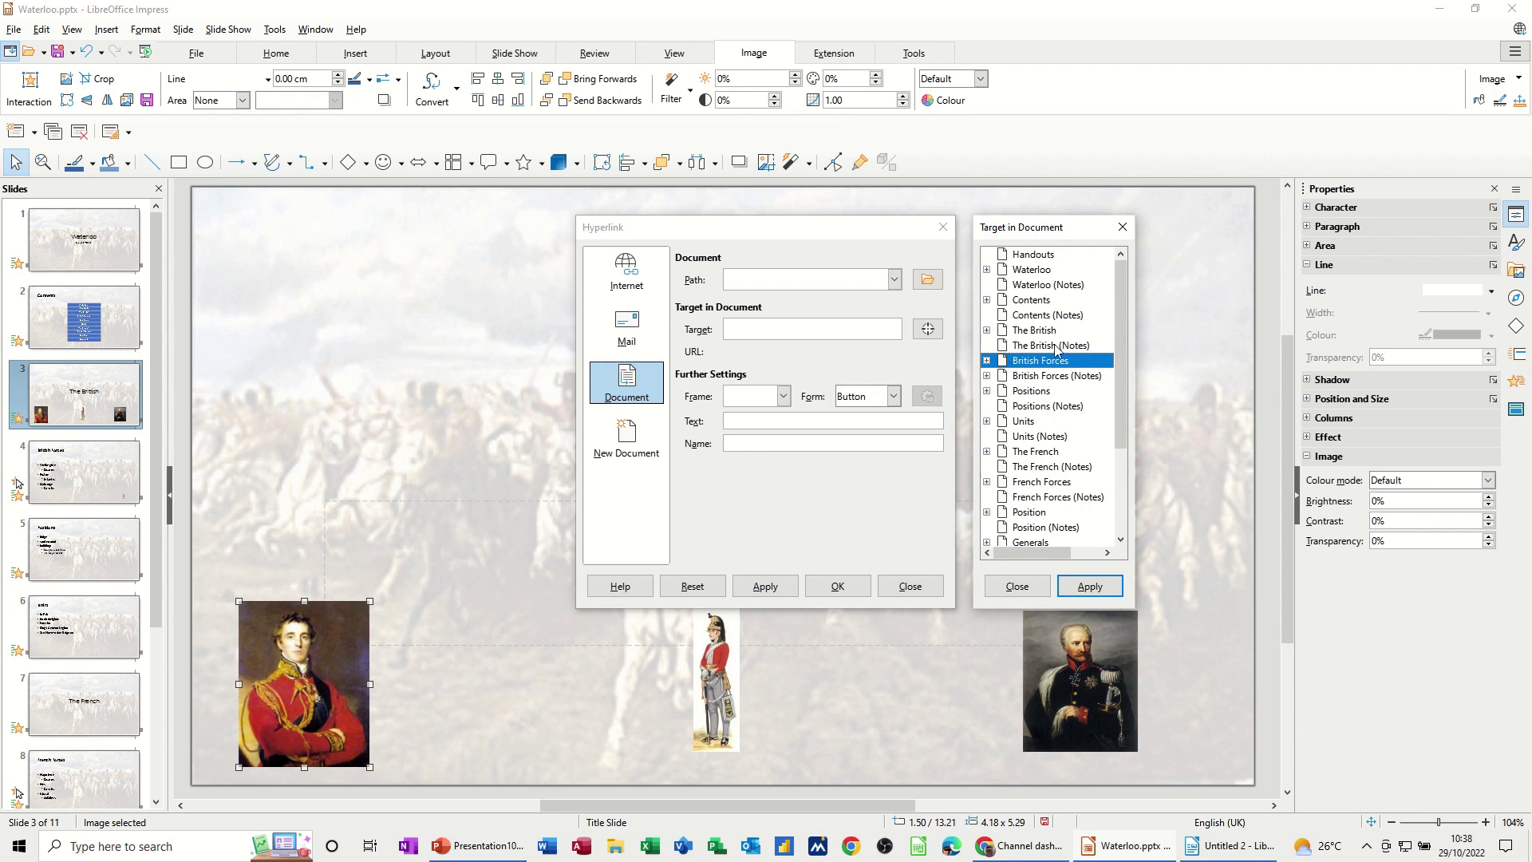
pyautogui.click(1090, 587)
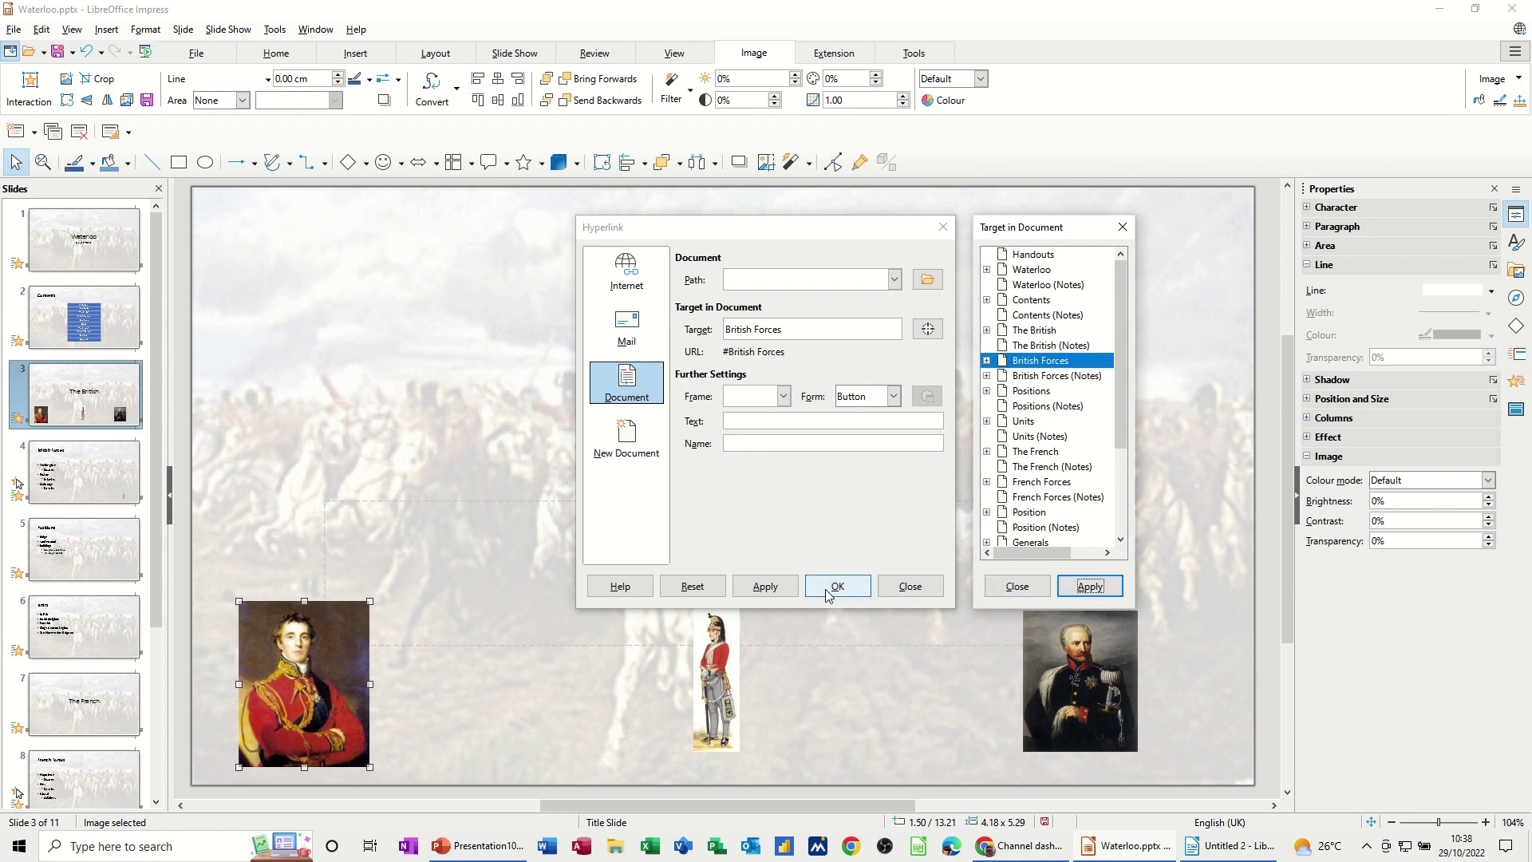
pyautogui.click(837, 587)
# Link the soldier picture to the Positions slide.
pyautogui.click(721, 665)
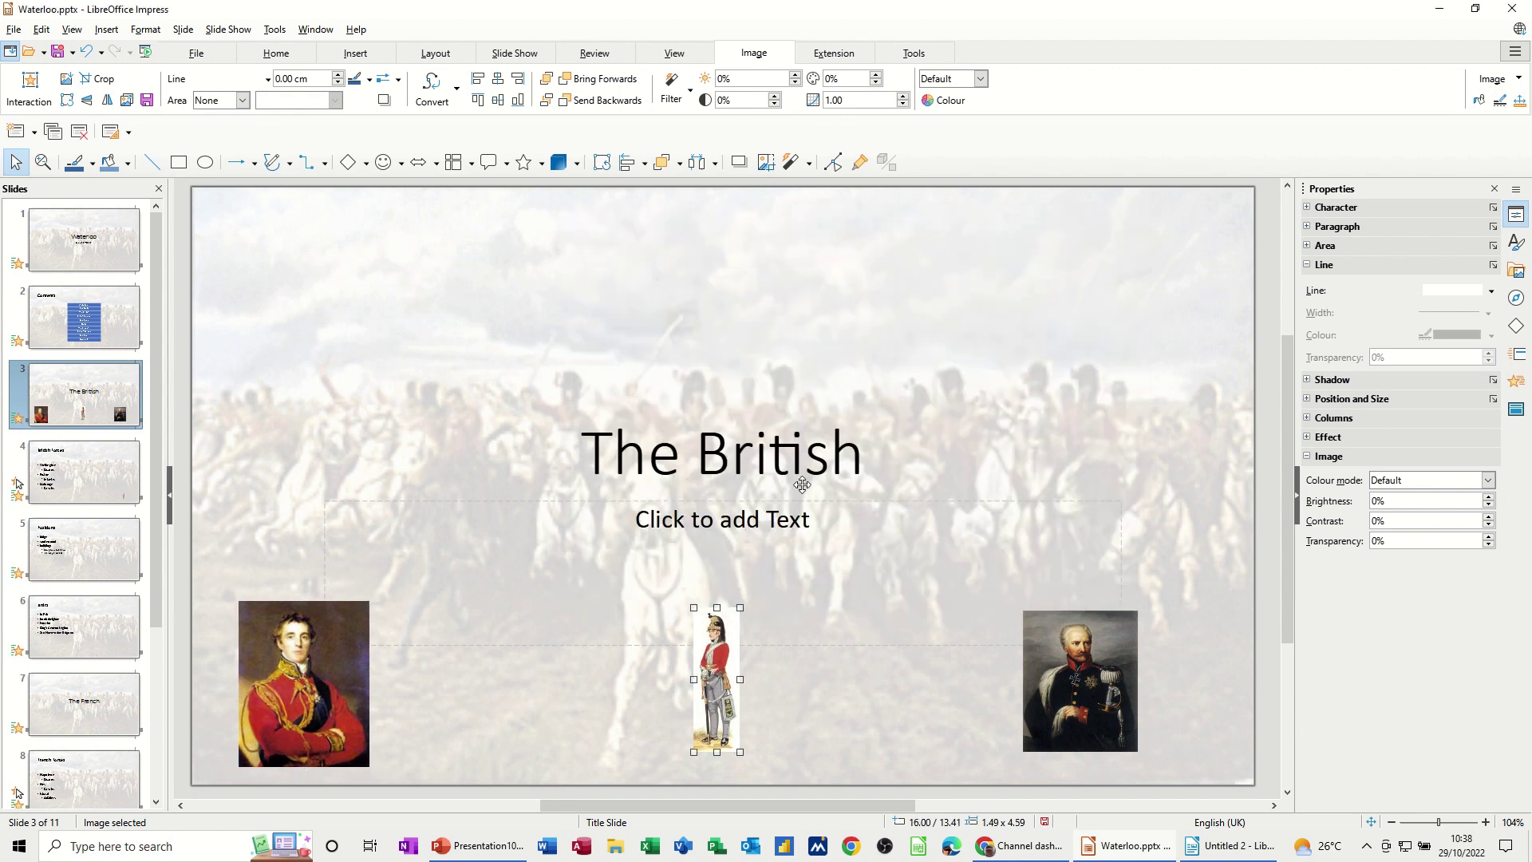
pyautogui.hotkey('ctrl', 'k')
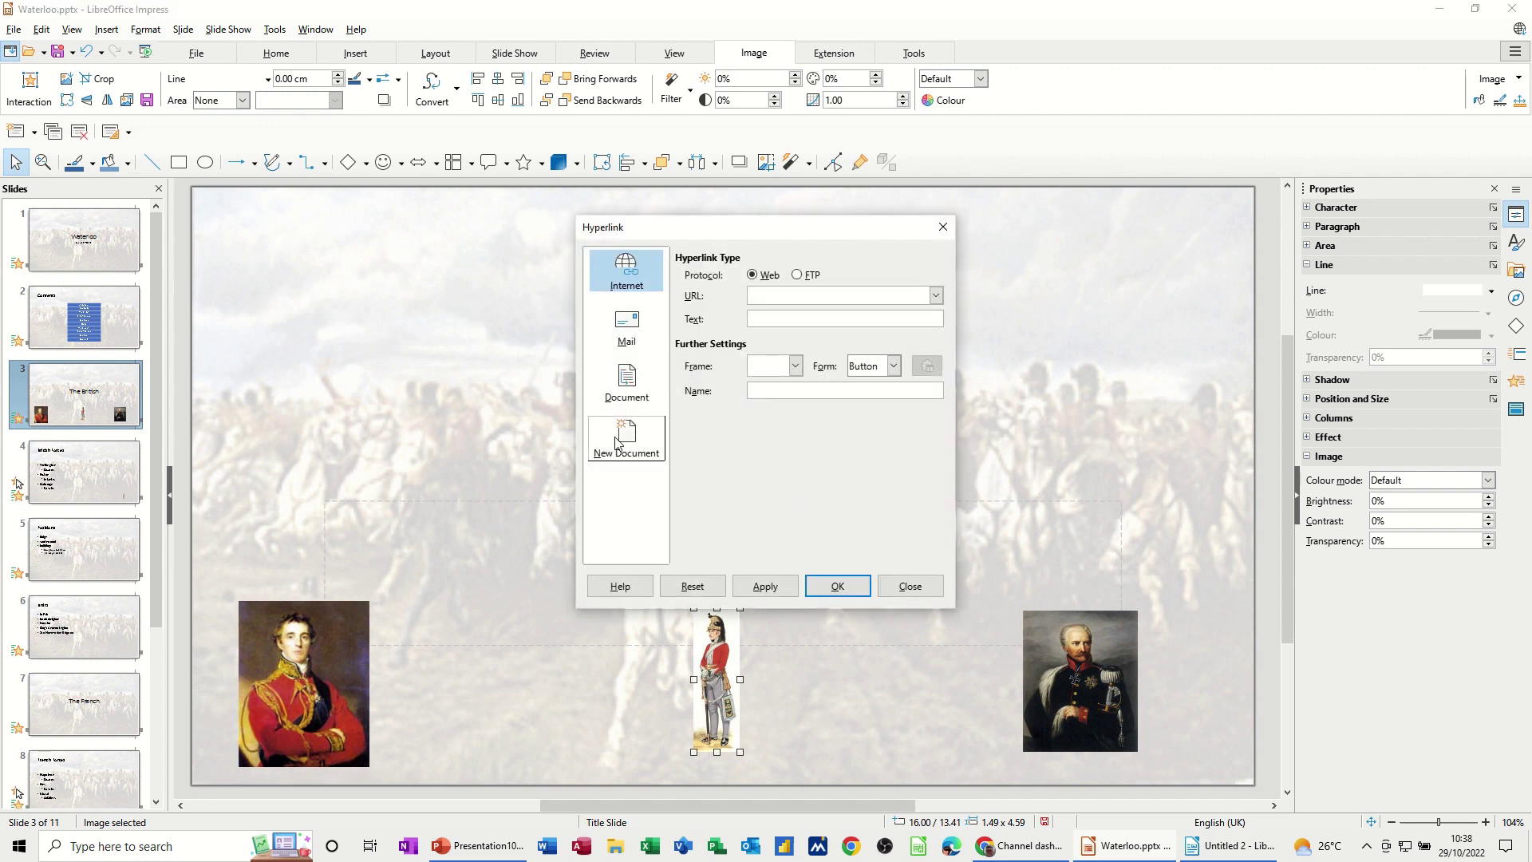
pyautogui.click(612, 386)
pyautogui.click(927, 330)
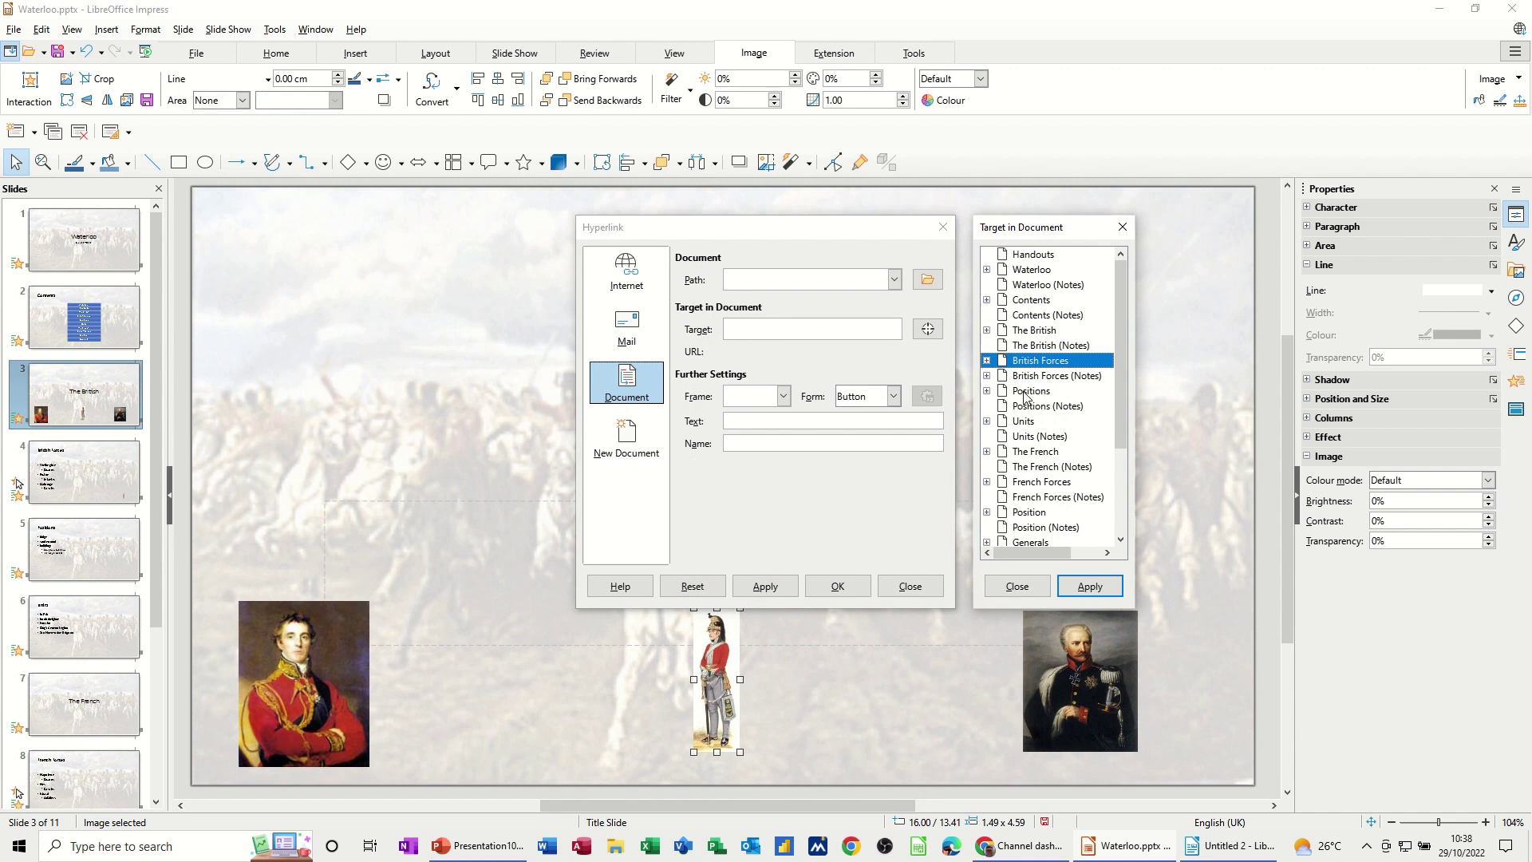
pyautogui.click(1026, 392)
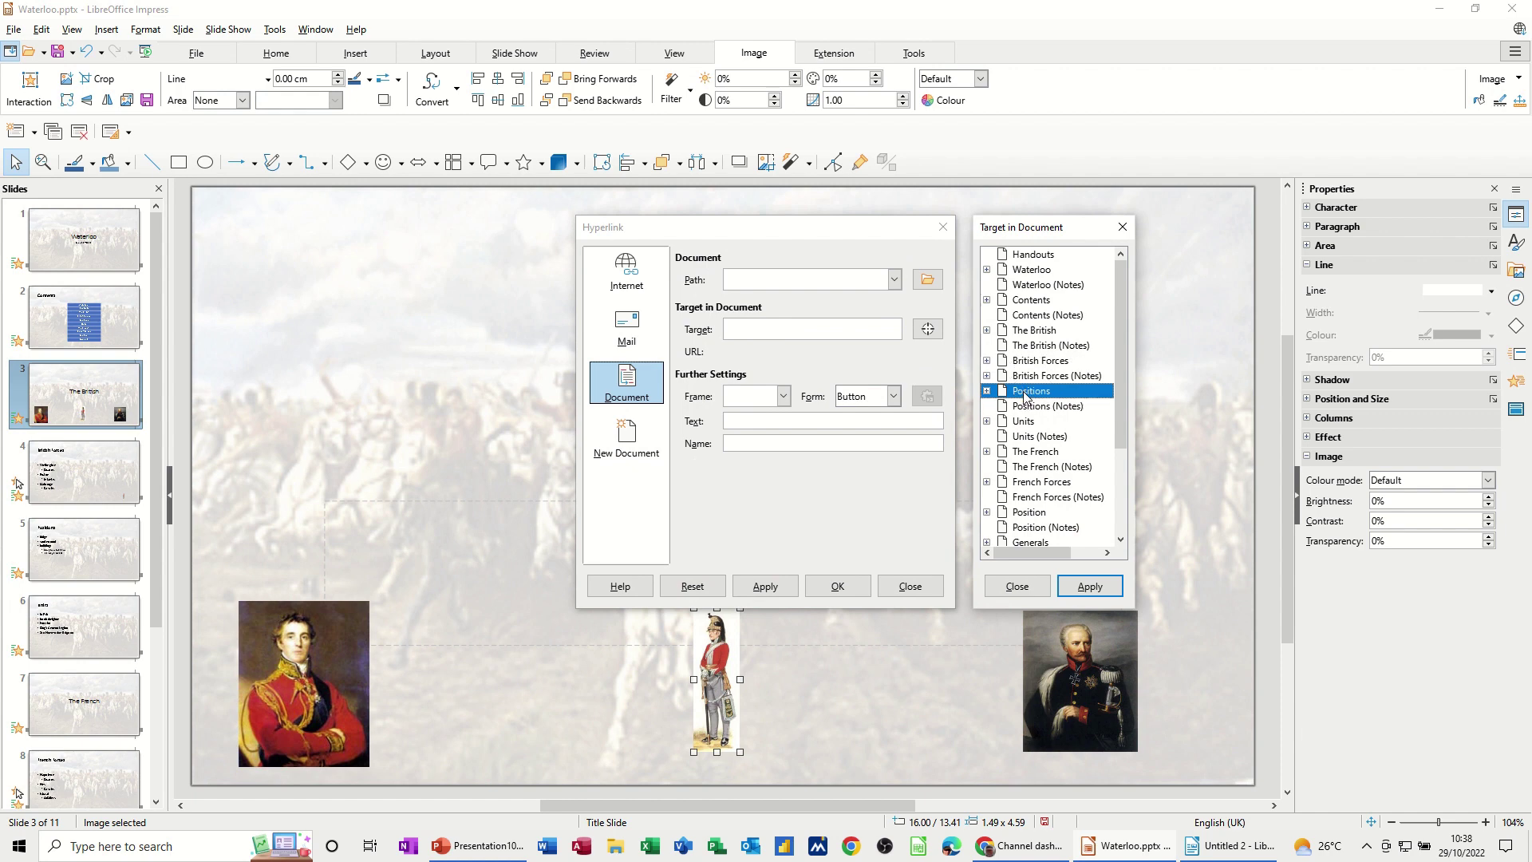
pyautogui.click(1090, 586)
pyautogui.click(839, 589)
# Link the right-hand portrait to the Units slide.
pyautogui.click(1050, 657)
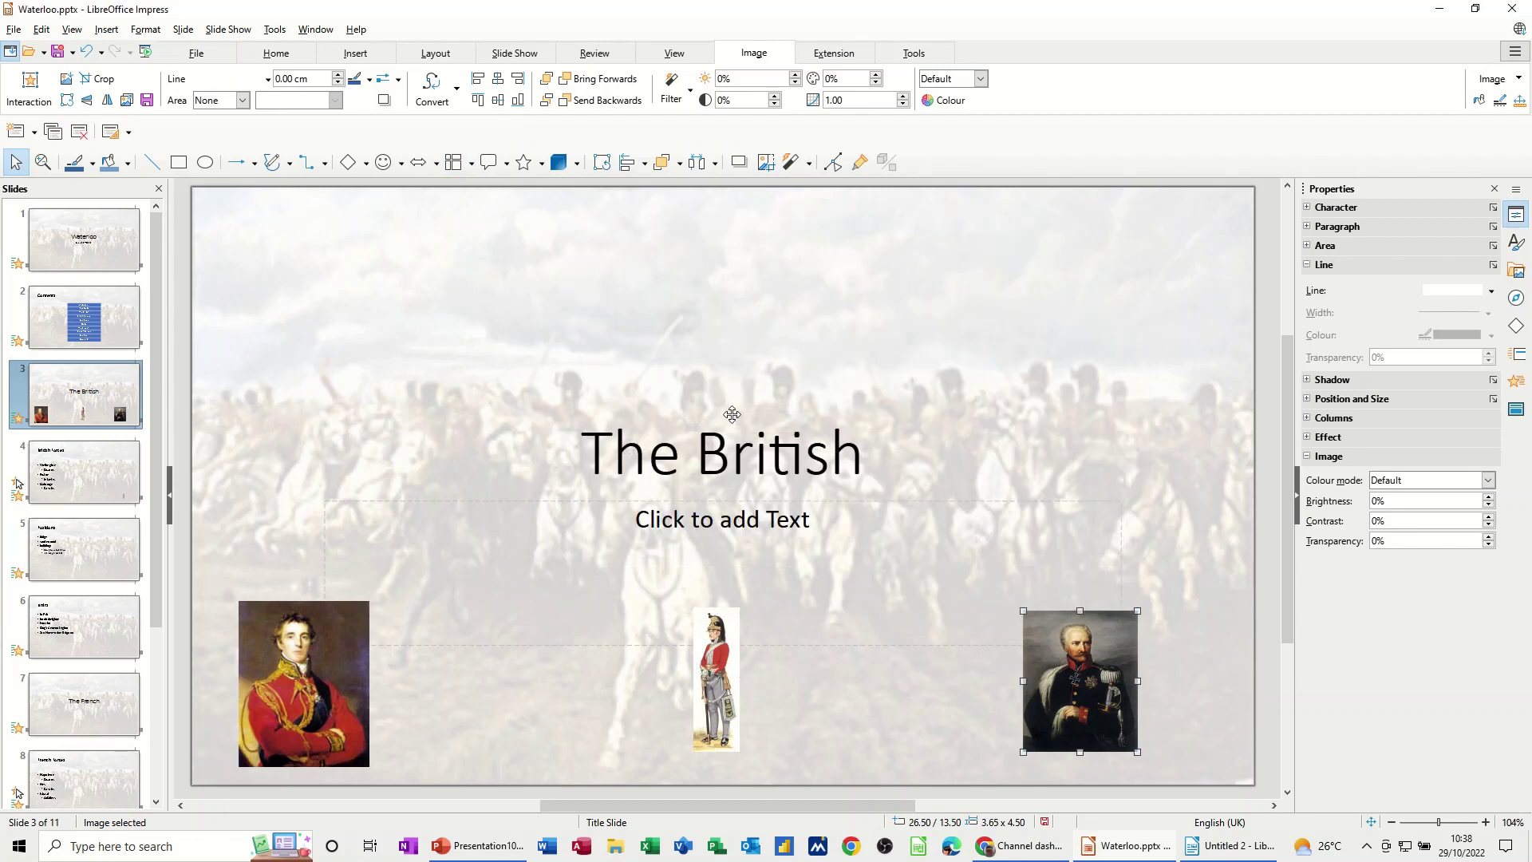
pyautogui.hotkey('ctrl', 'k')
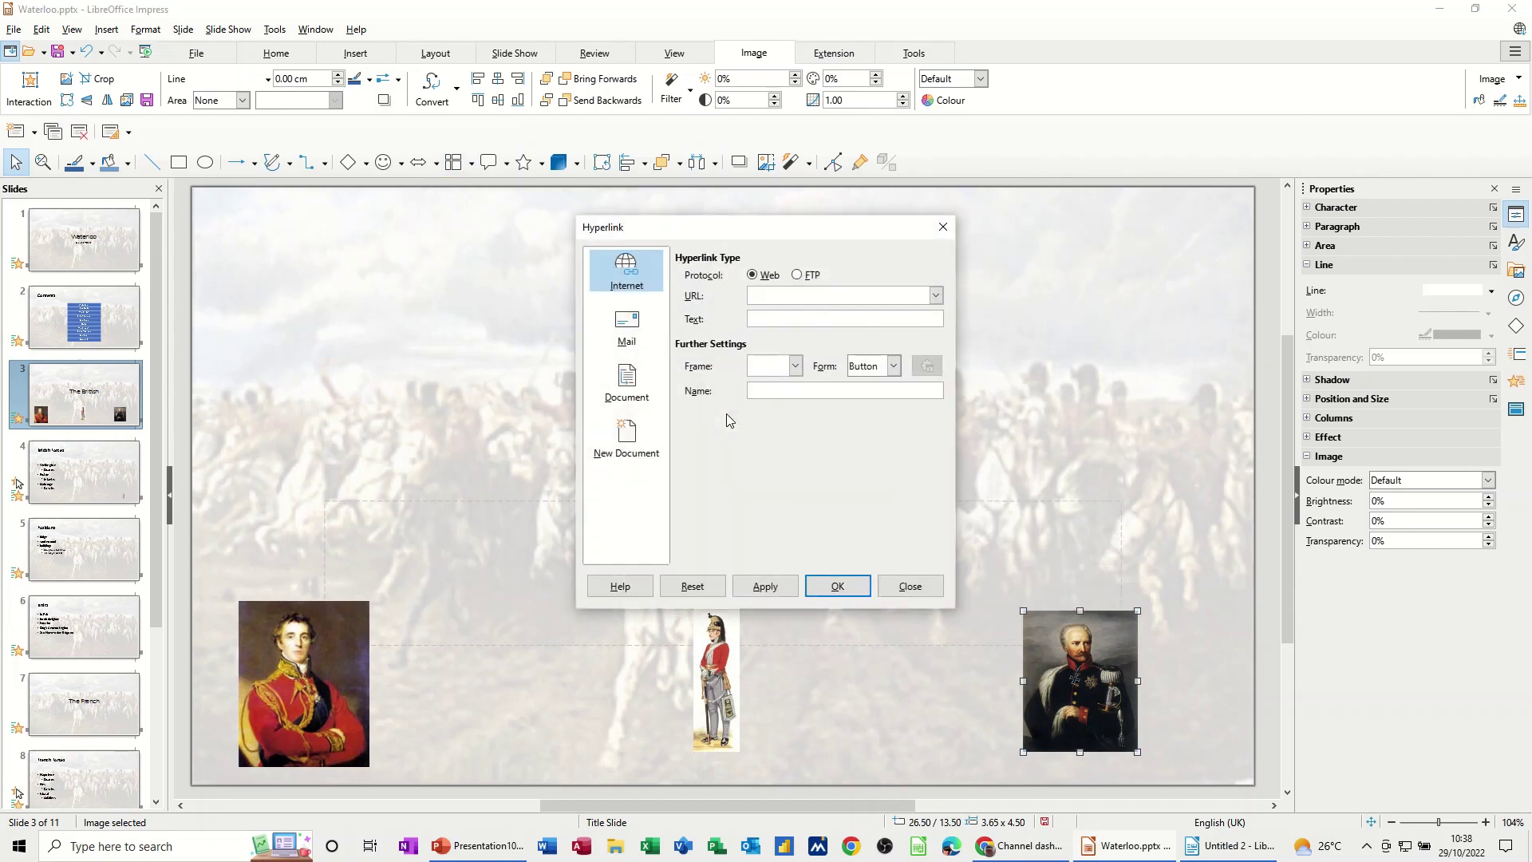
pyautogui.click(652, 383)
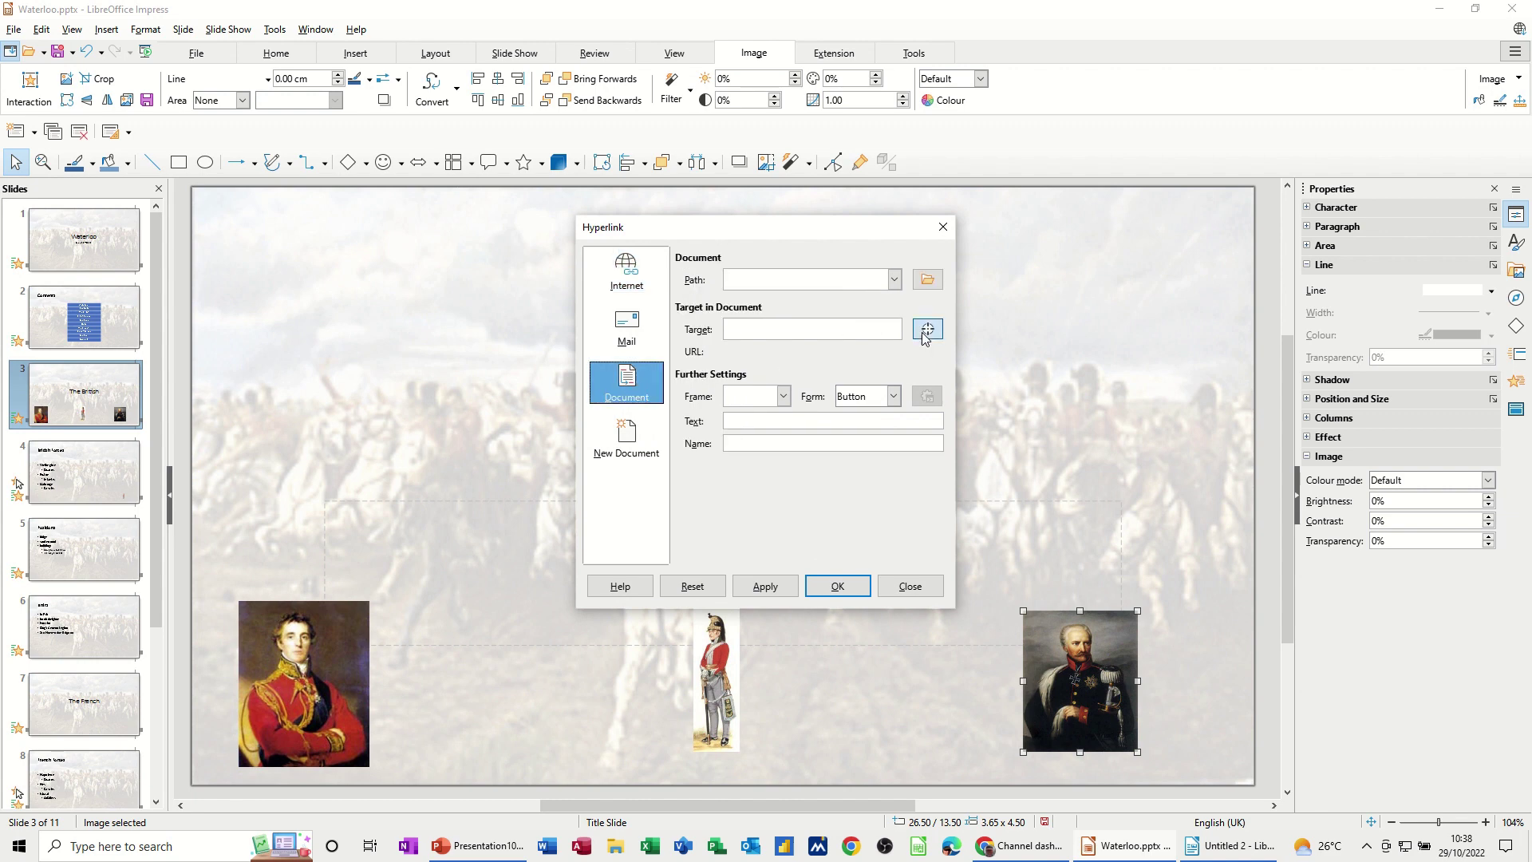
pyautogui.click(928, 329)
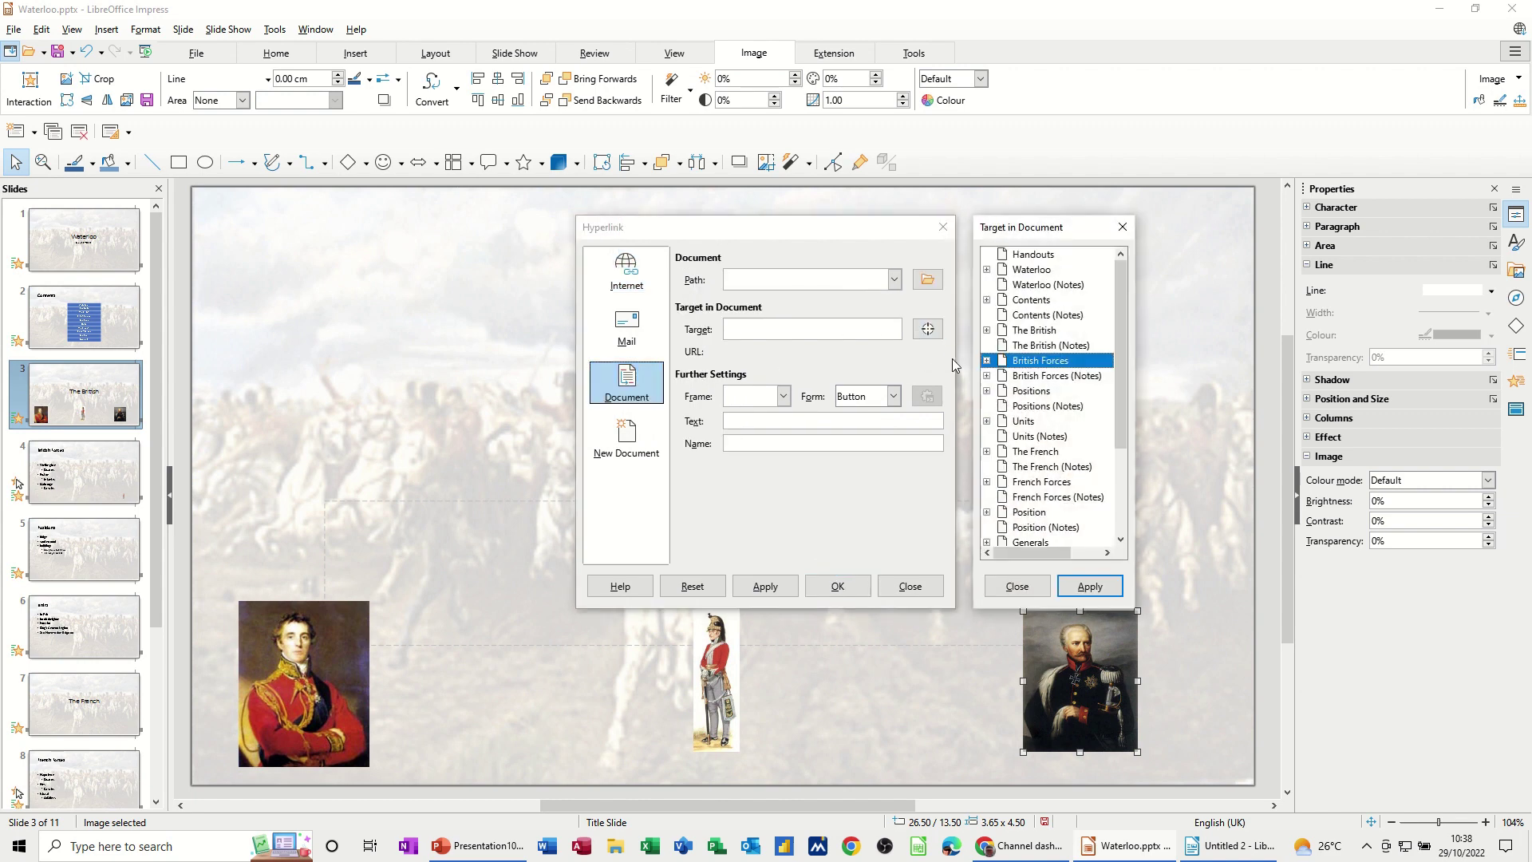
pyautogui.click(1024, 423)
pyautogui.click(1085, 585)
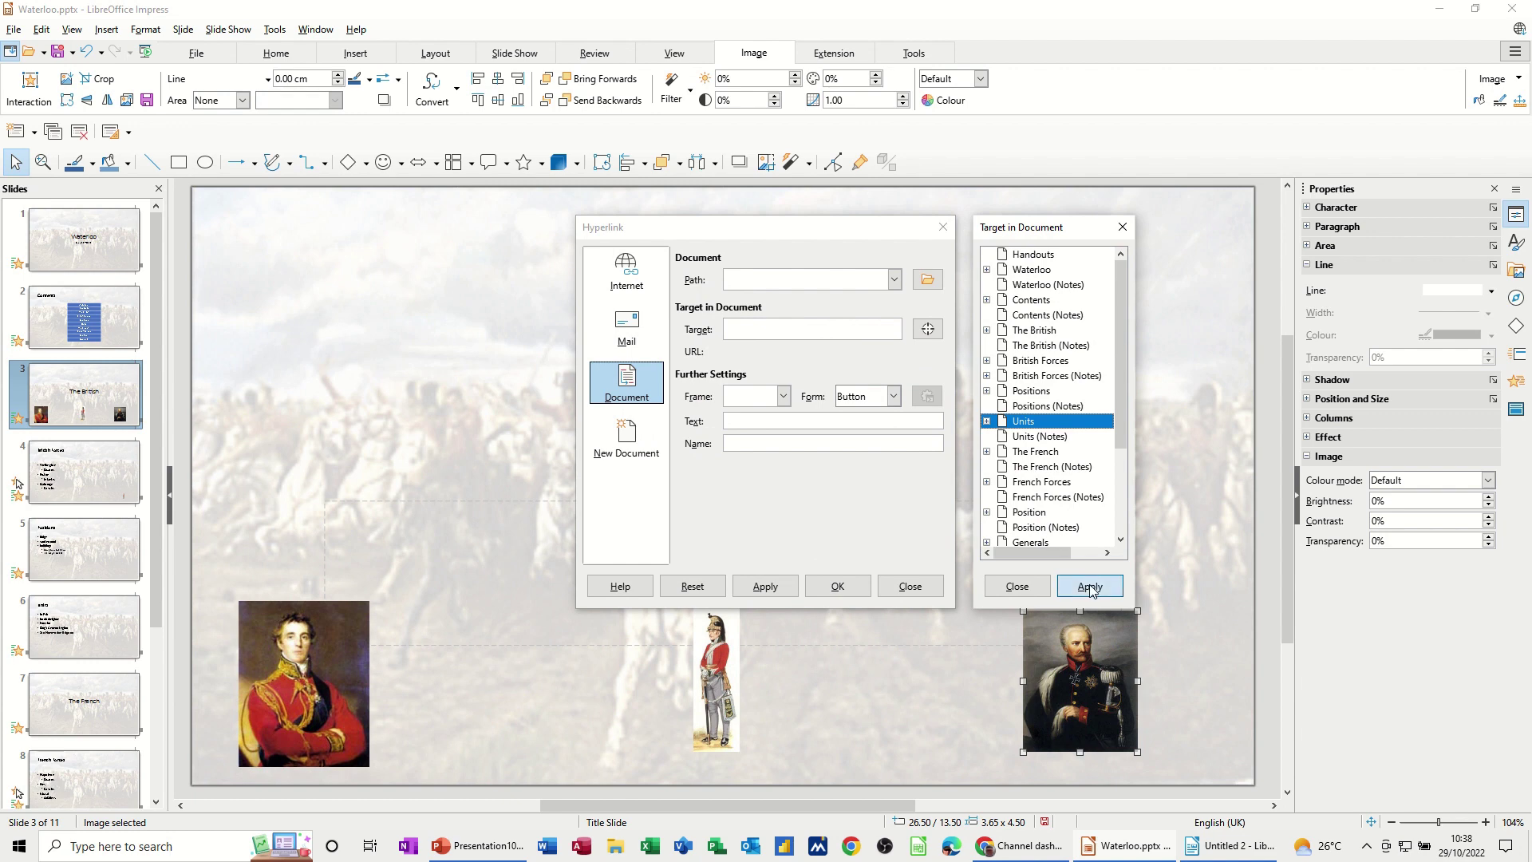
pyautogui.click(837, 586)
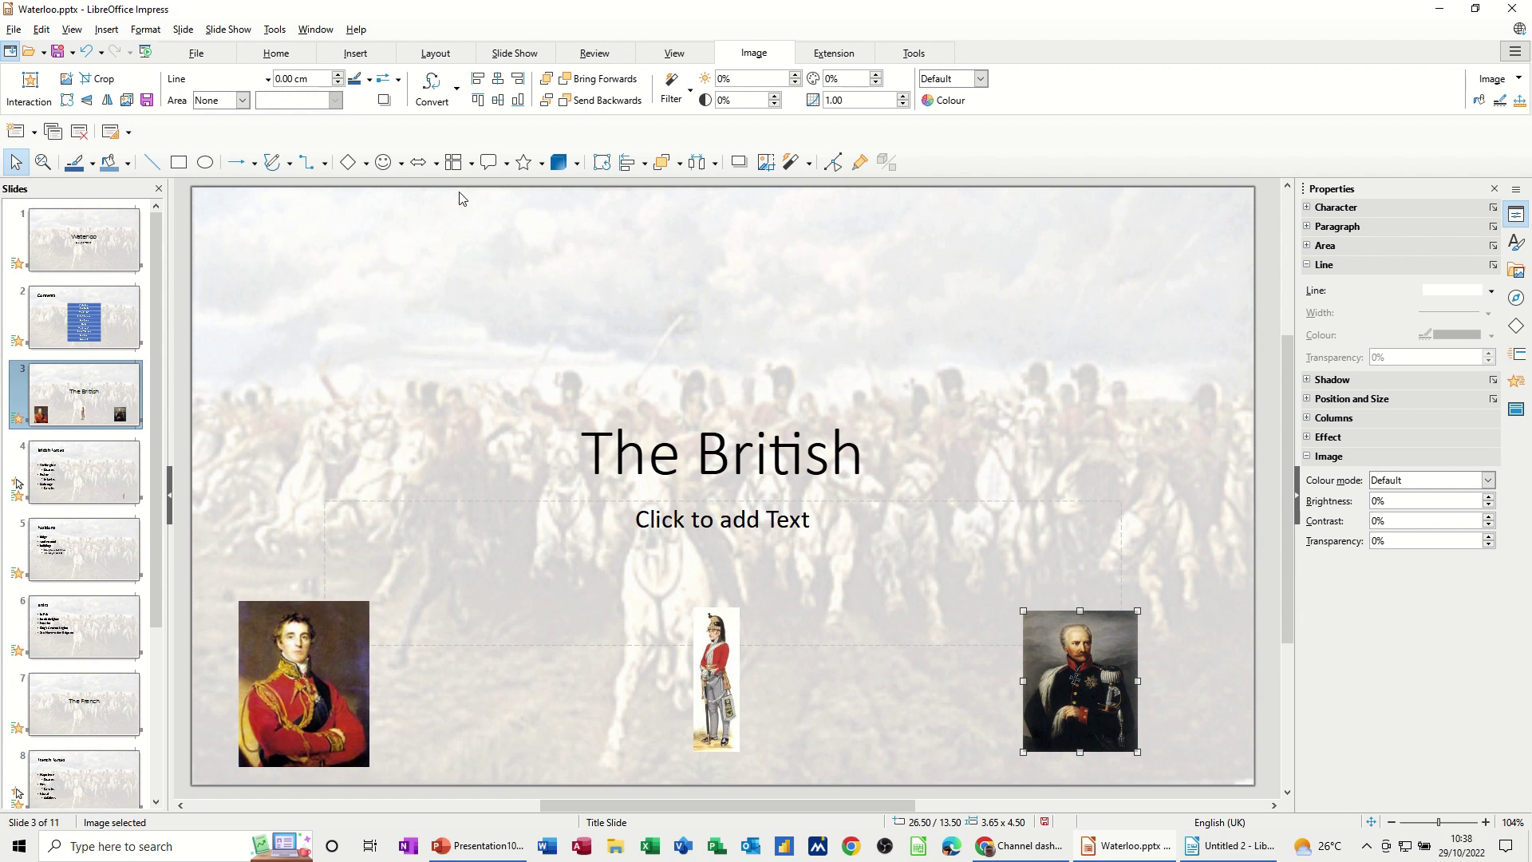
# Run the slide show from The British slide, jump to slide 6 (Units), then exit the show.
pyautogui.click(514, 53)
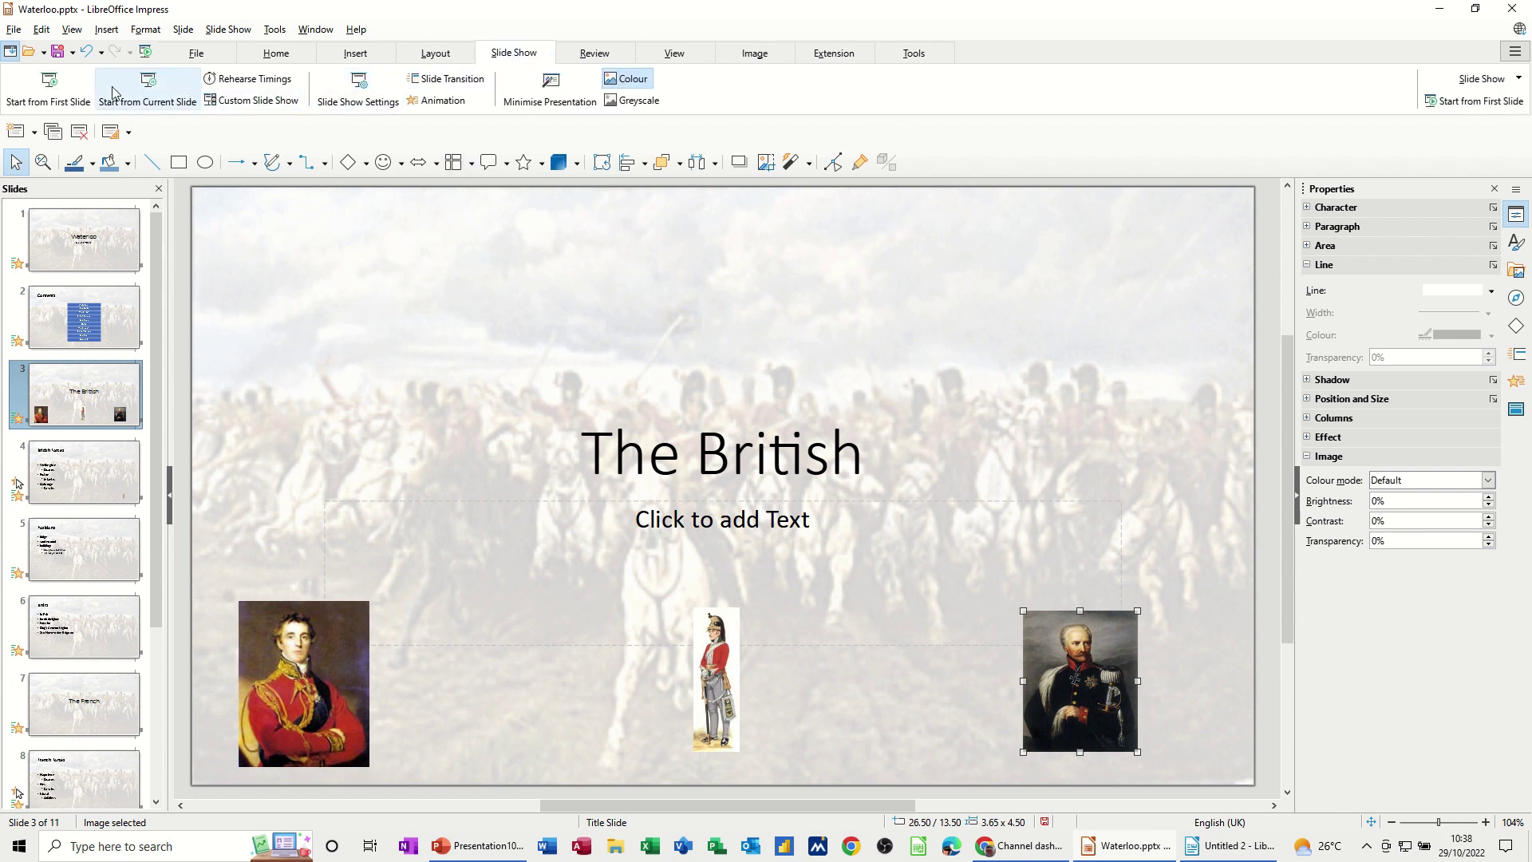
pyautogui.click(146, 87)
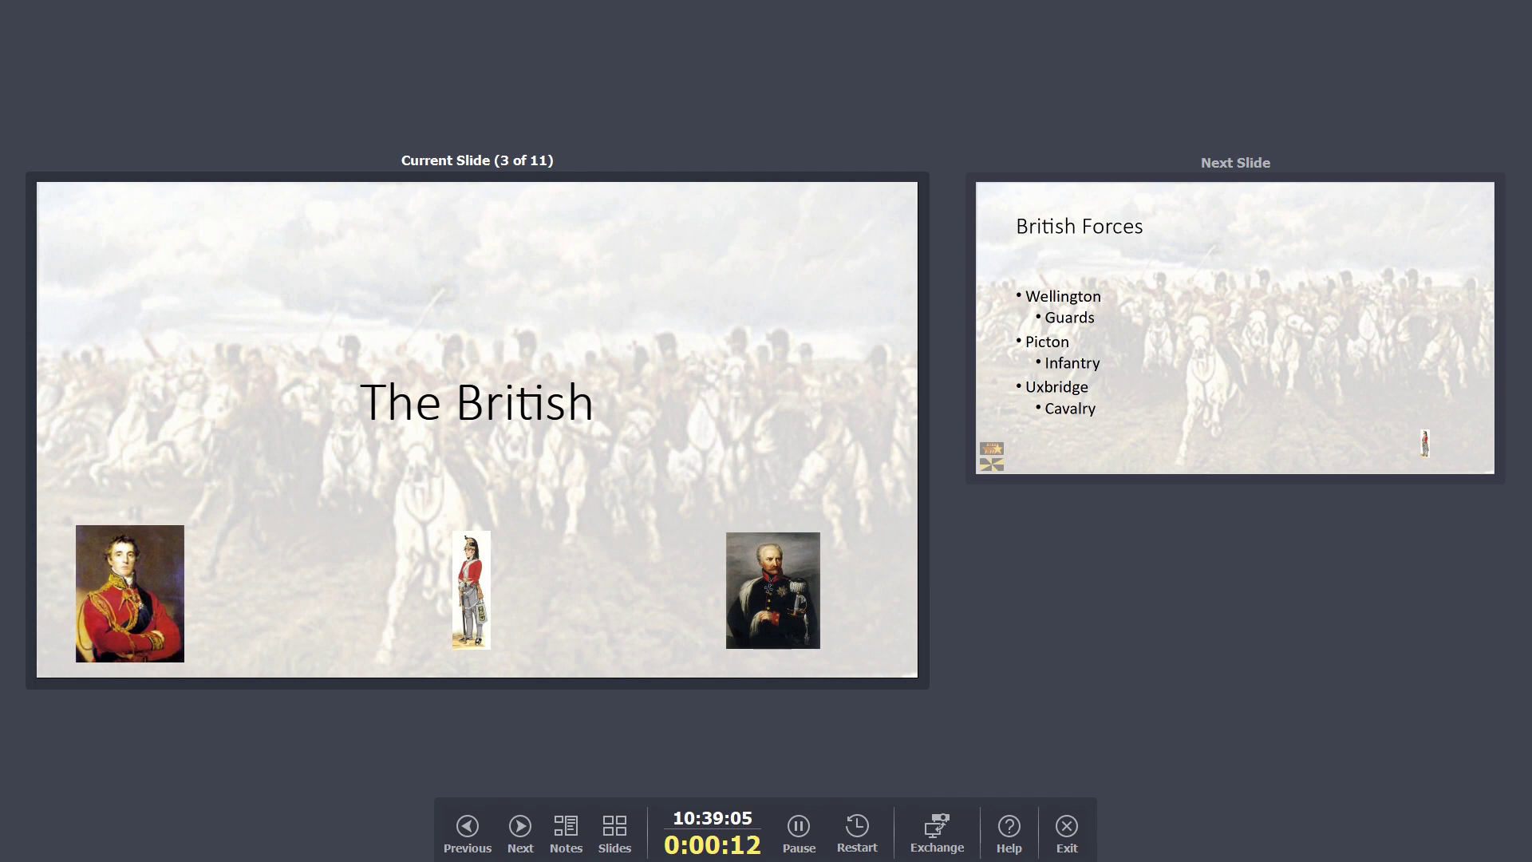
pyautogui.press('6')
pyautogui.press('Return')
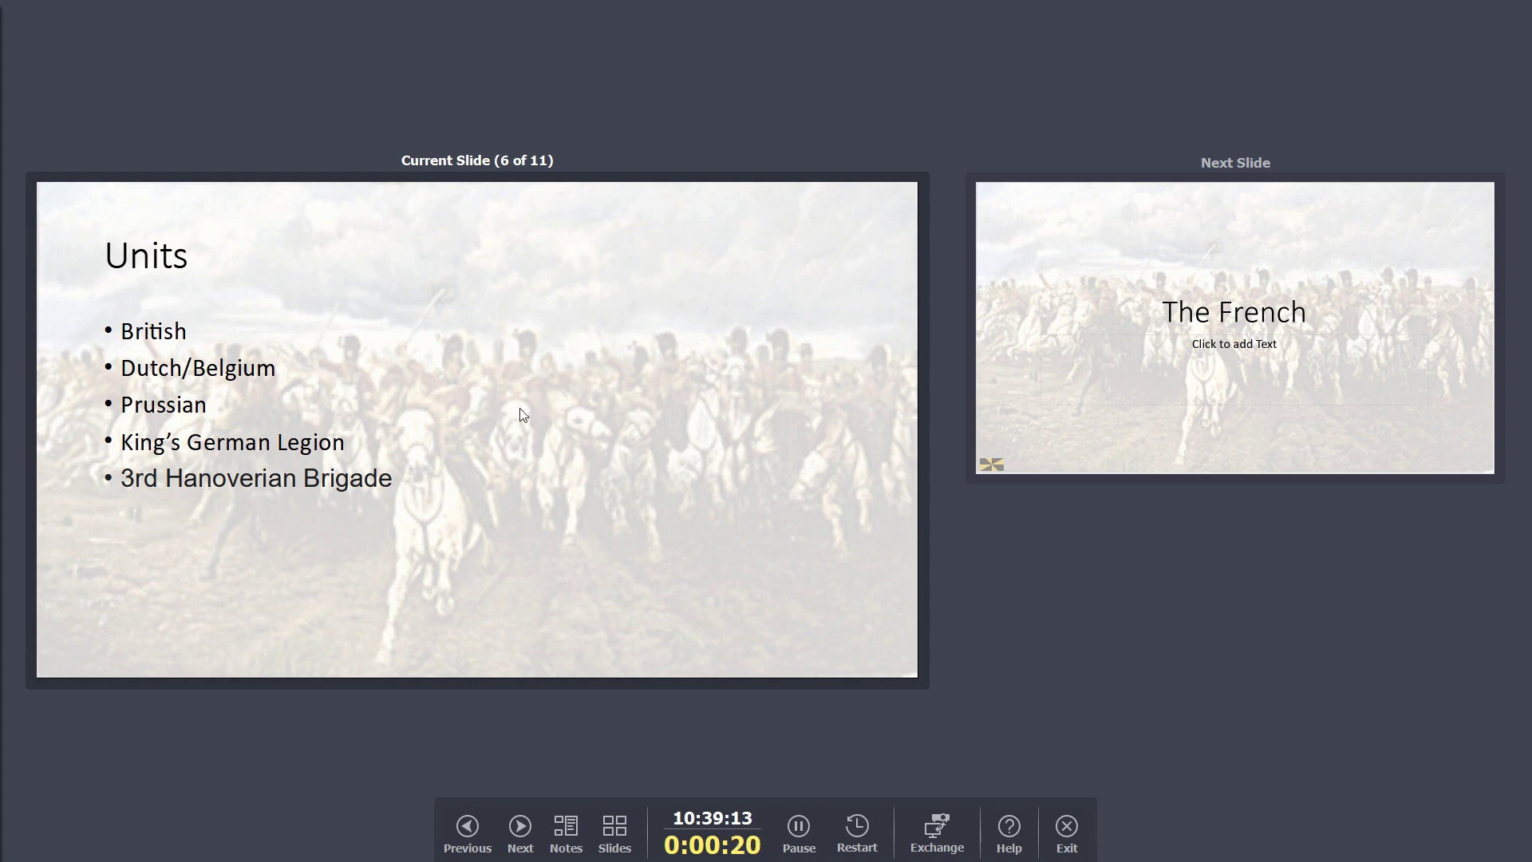
pyautogui.press('Escape')
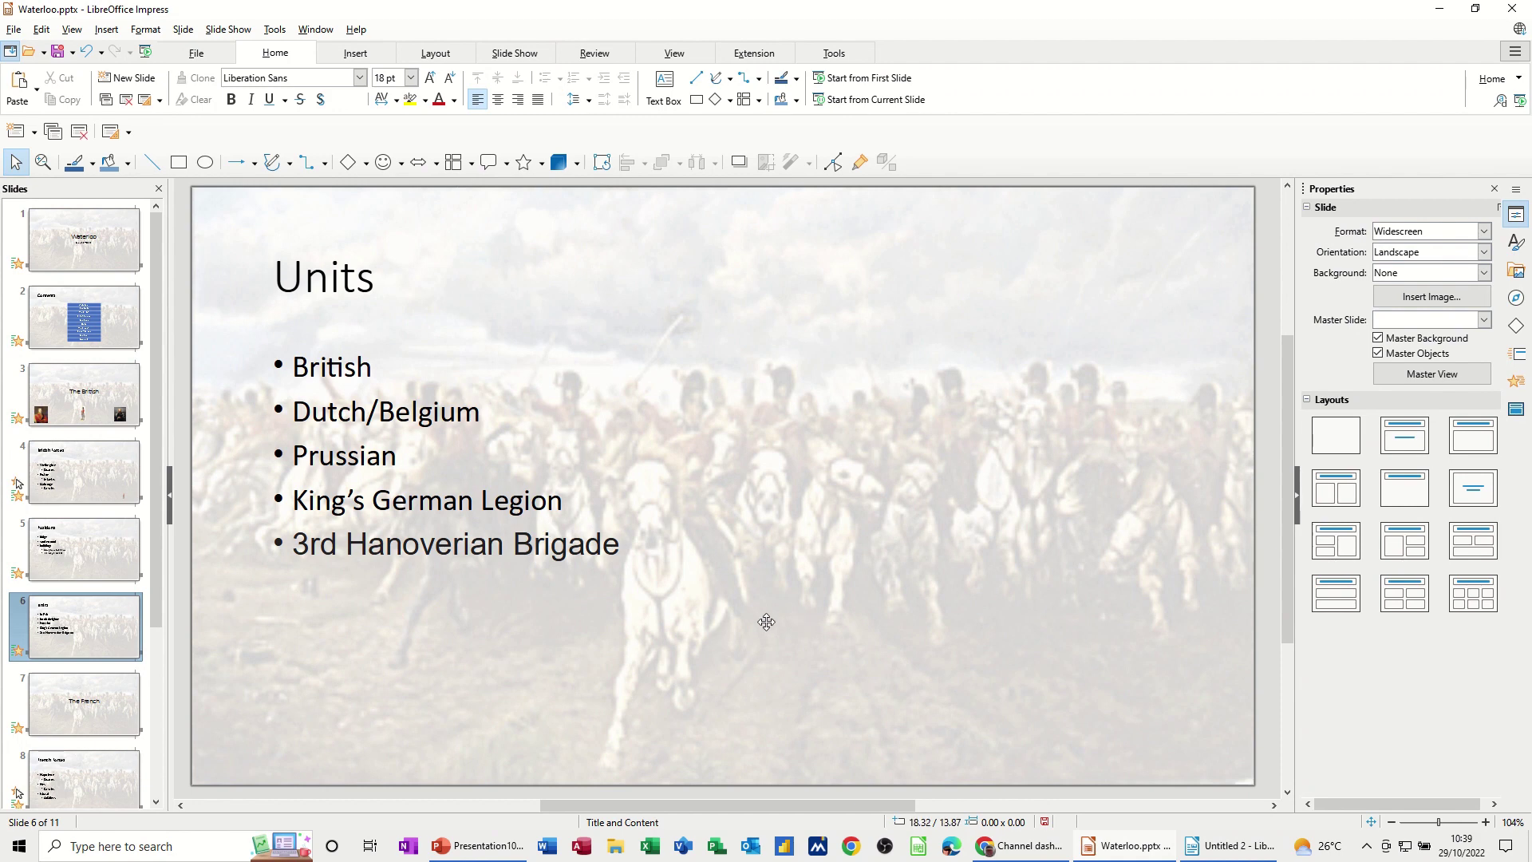
# Browse the Positions, British Forces, Units and The British slides, ending on British Forces.
pyautogui.click(114, 568)
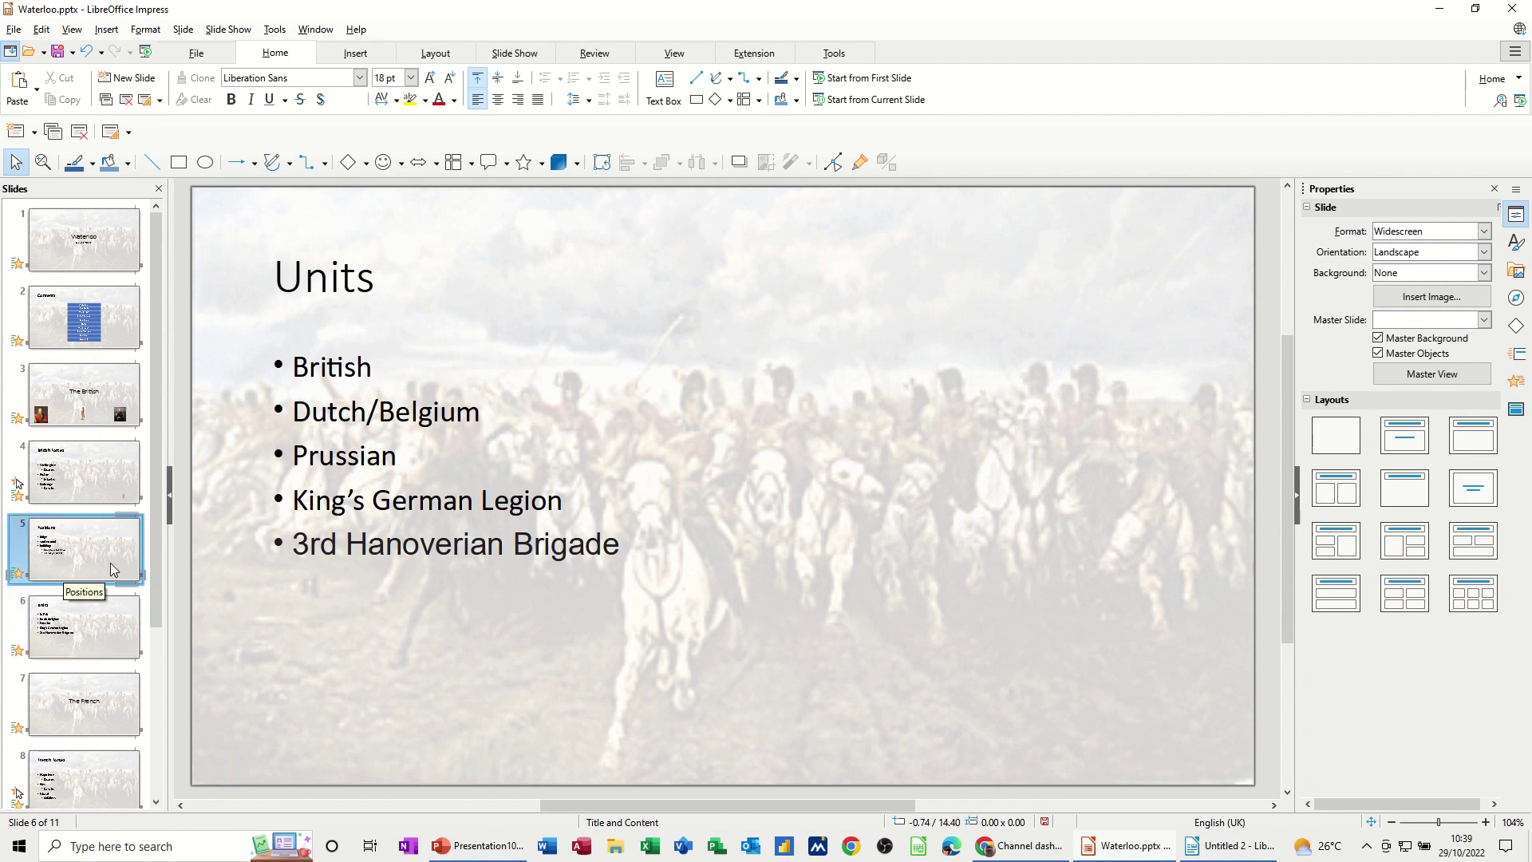
pyautogui.click(102, 478)
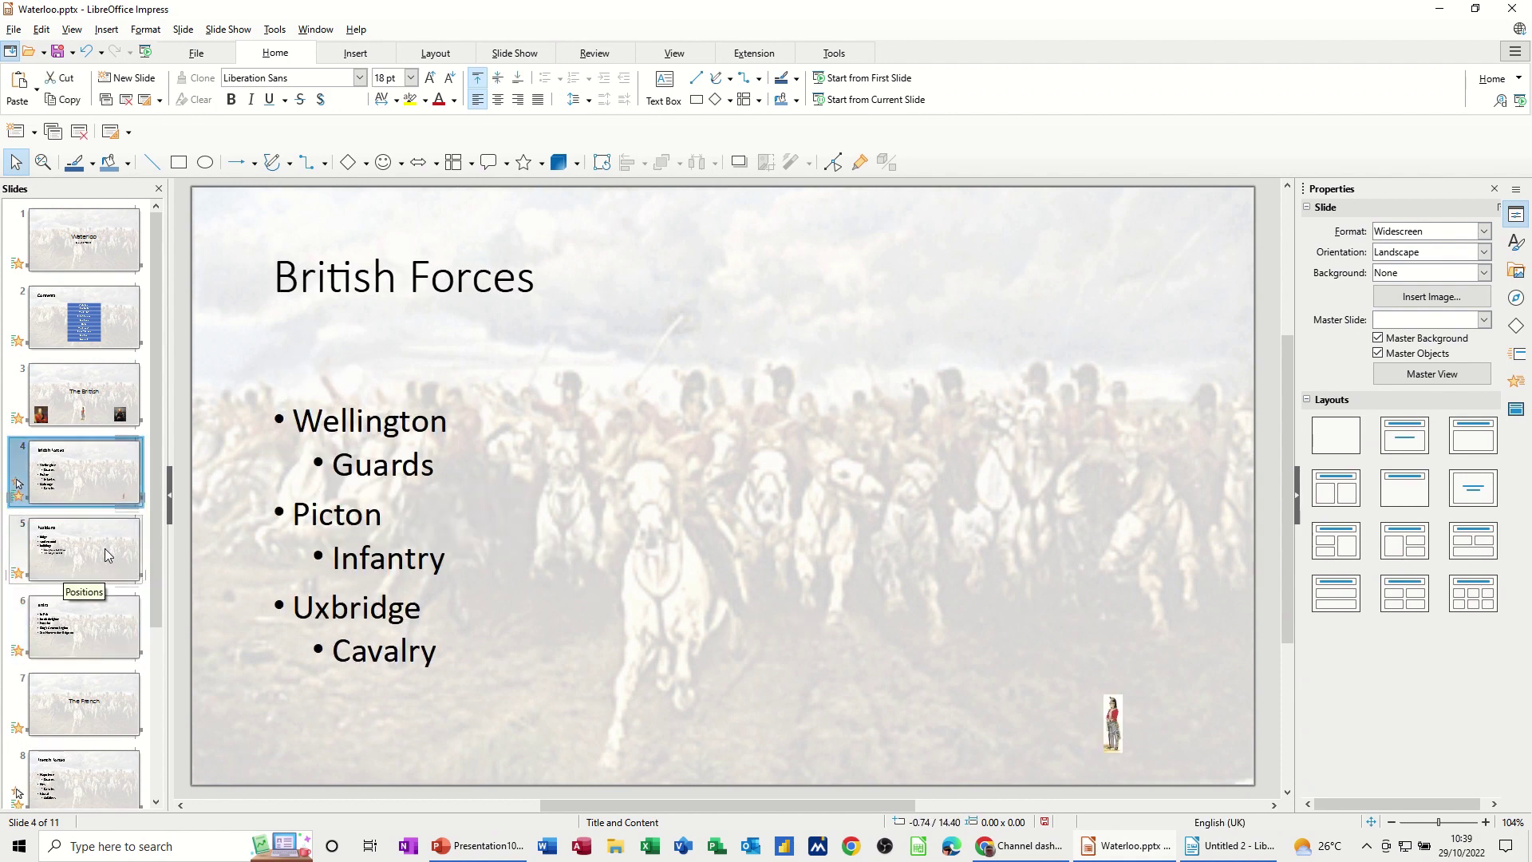
pyautogui.click(104, 548)
pyautogui.click(108, 485)
pyautogui.click(104, 548)
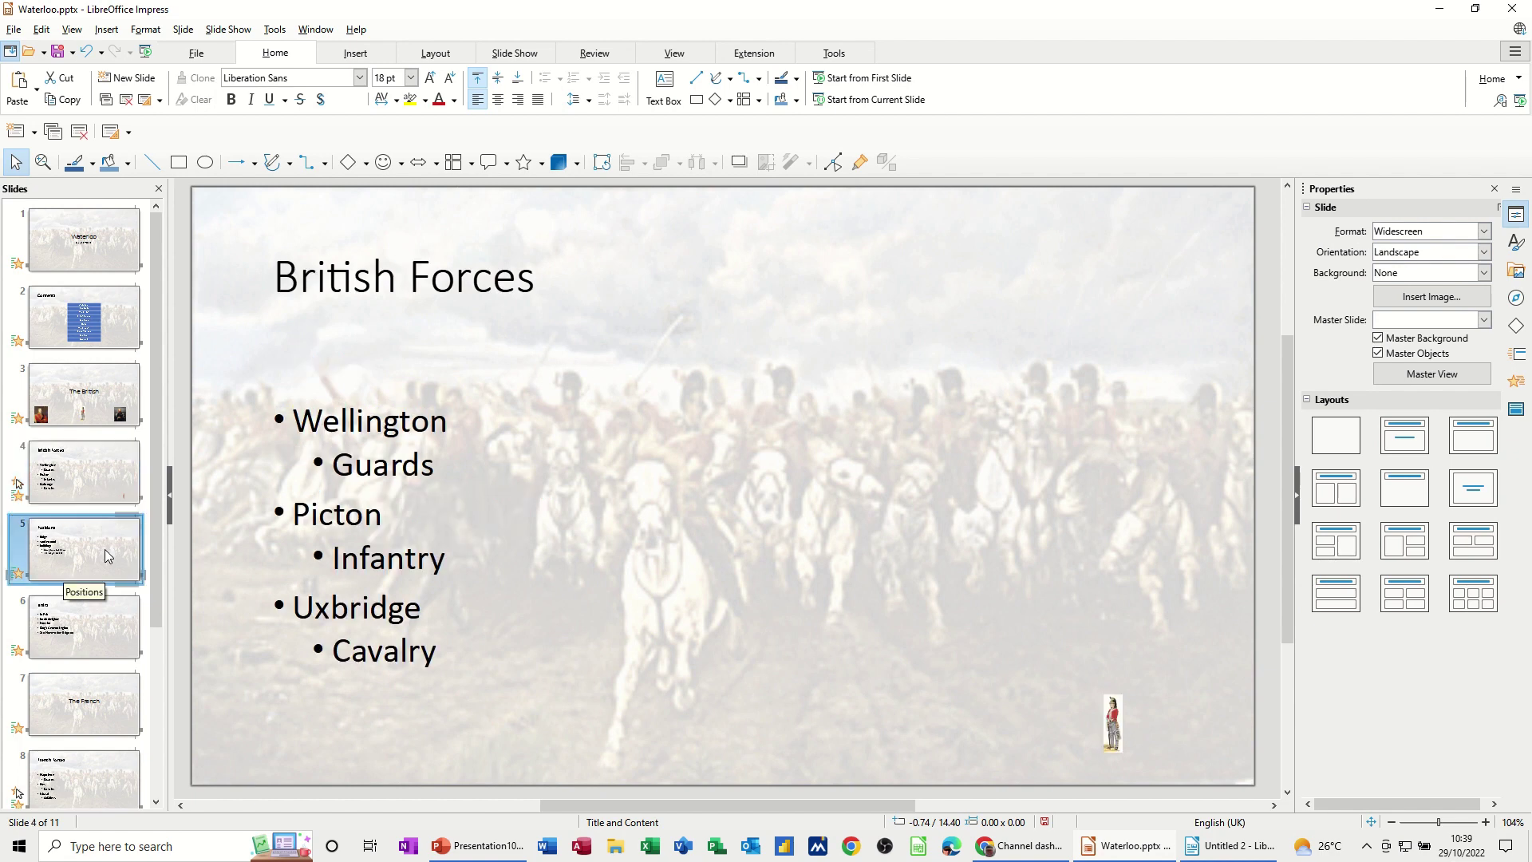
pyautogui.click(120, 607)
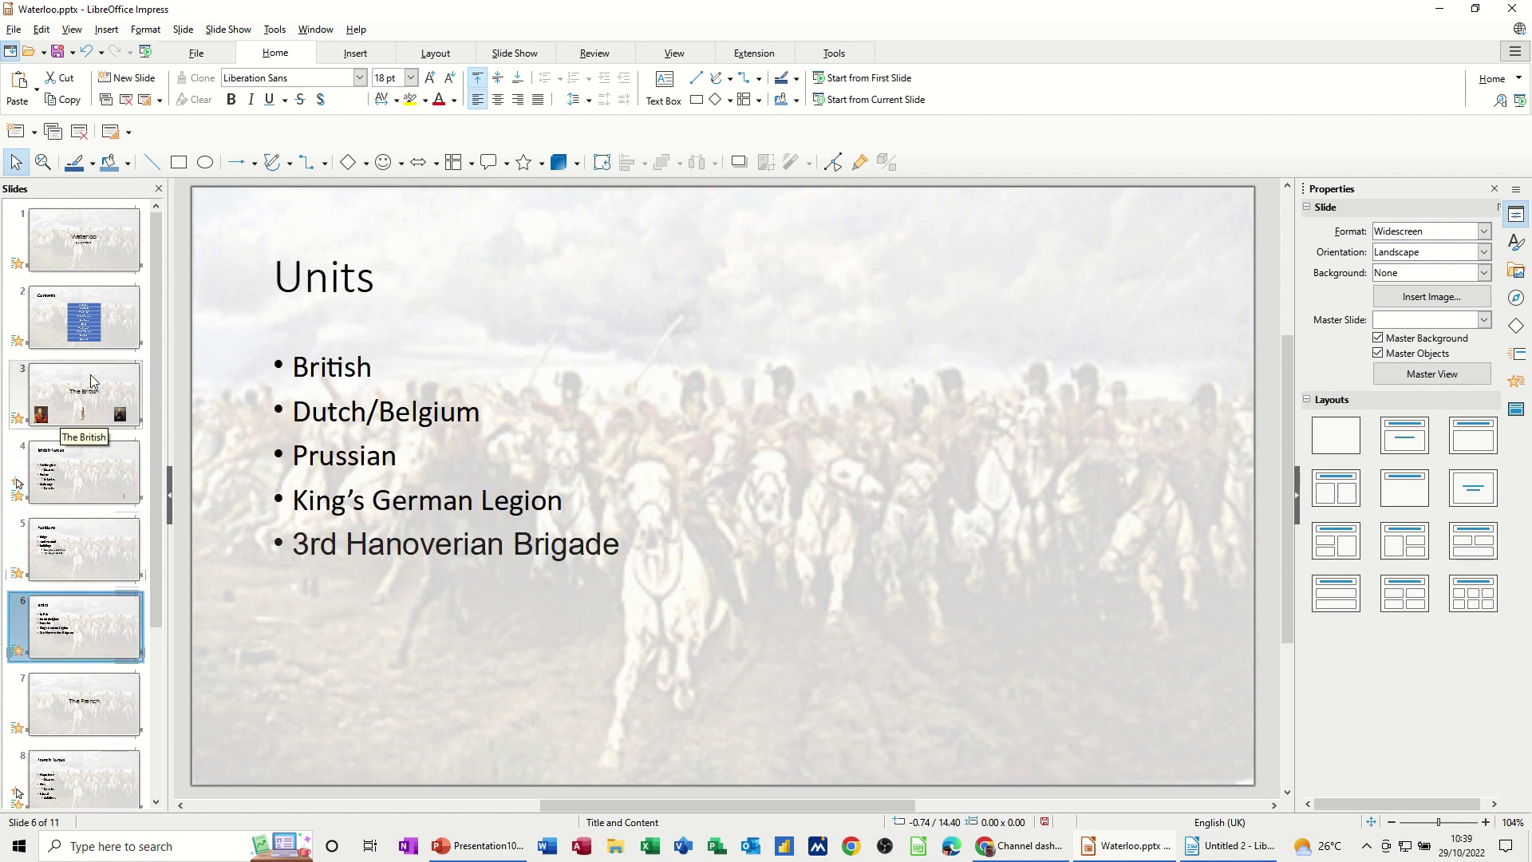
pyautogui.click(104, 379)
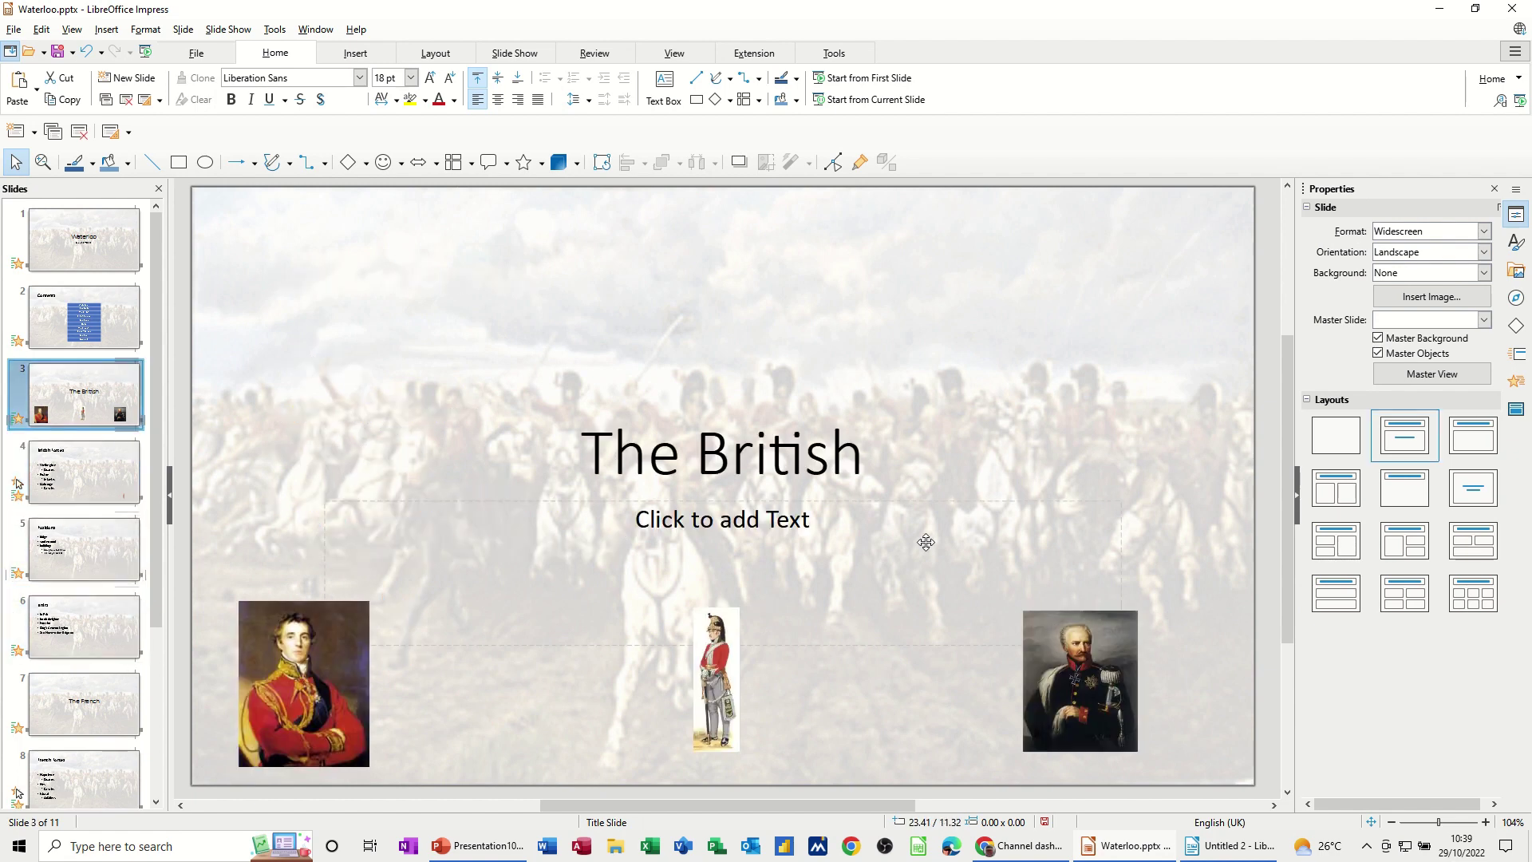
pyautogui.click(122, 477)
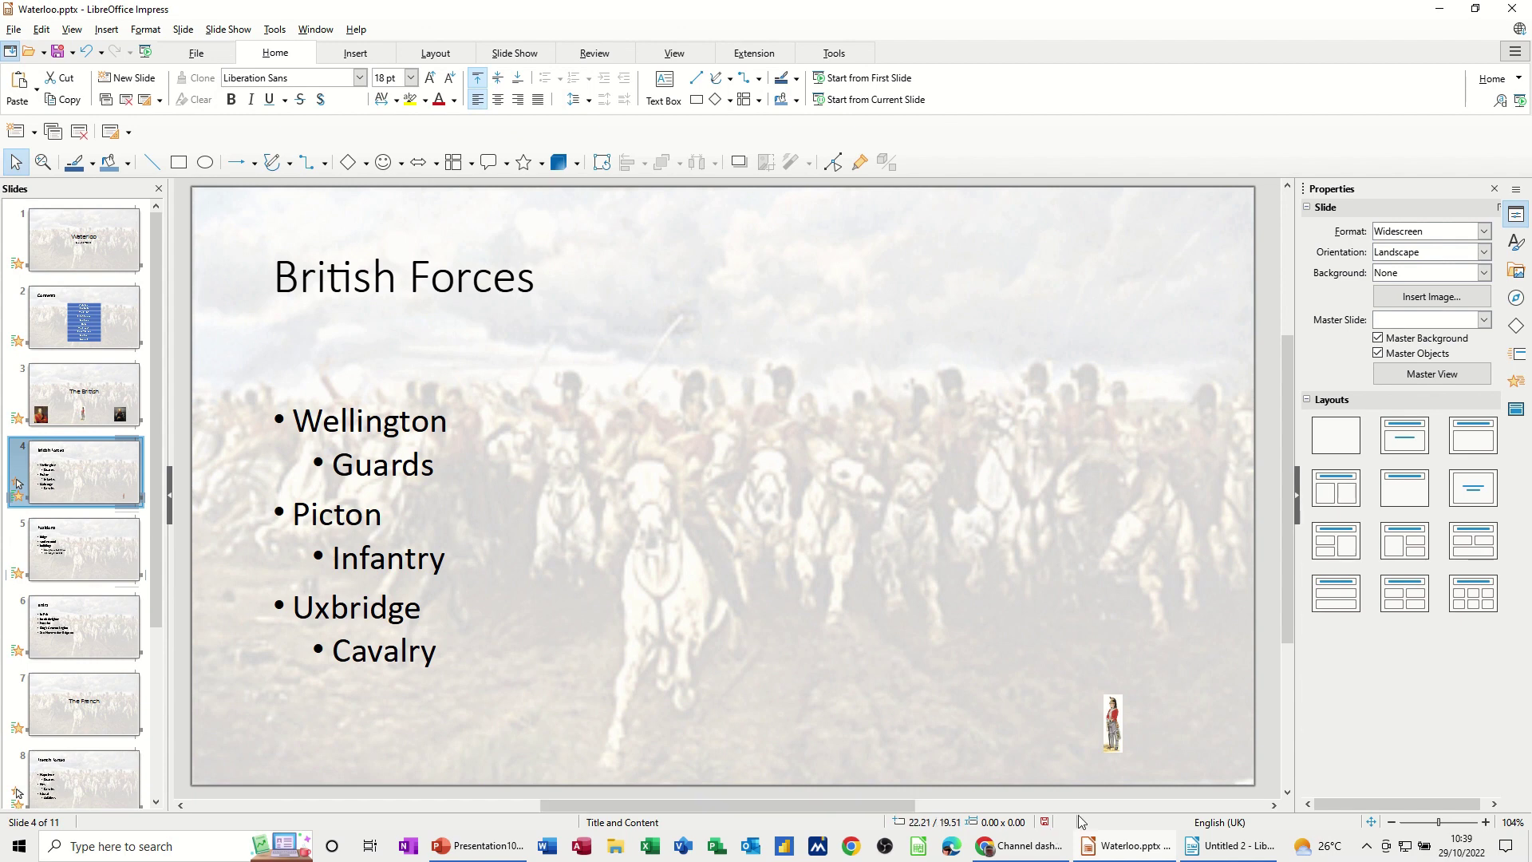
# Link the small soldier picture to The British slide (#The British).
pyautogui.click(1111, 730)
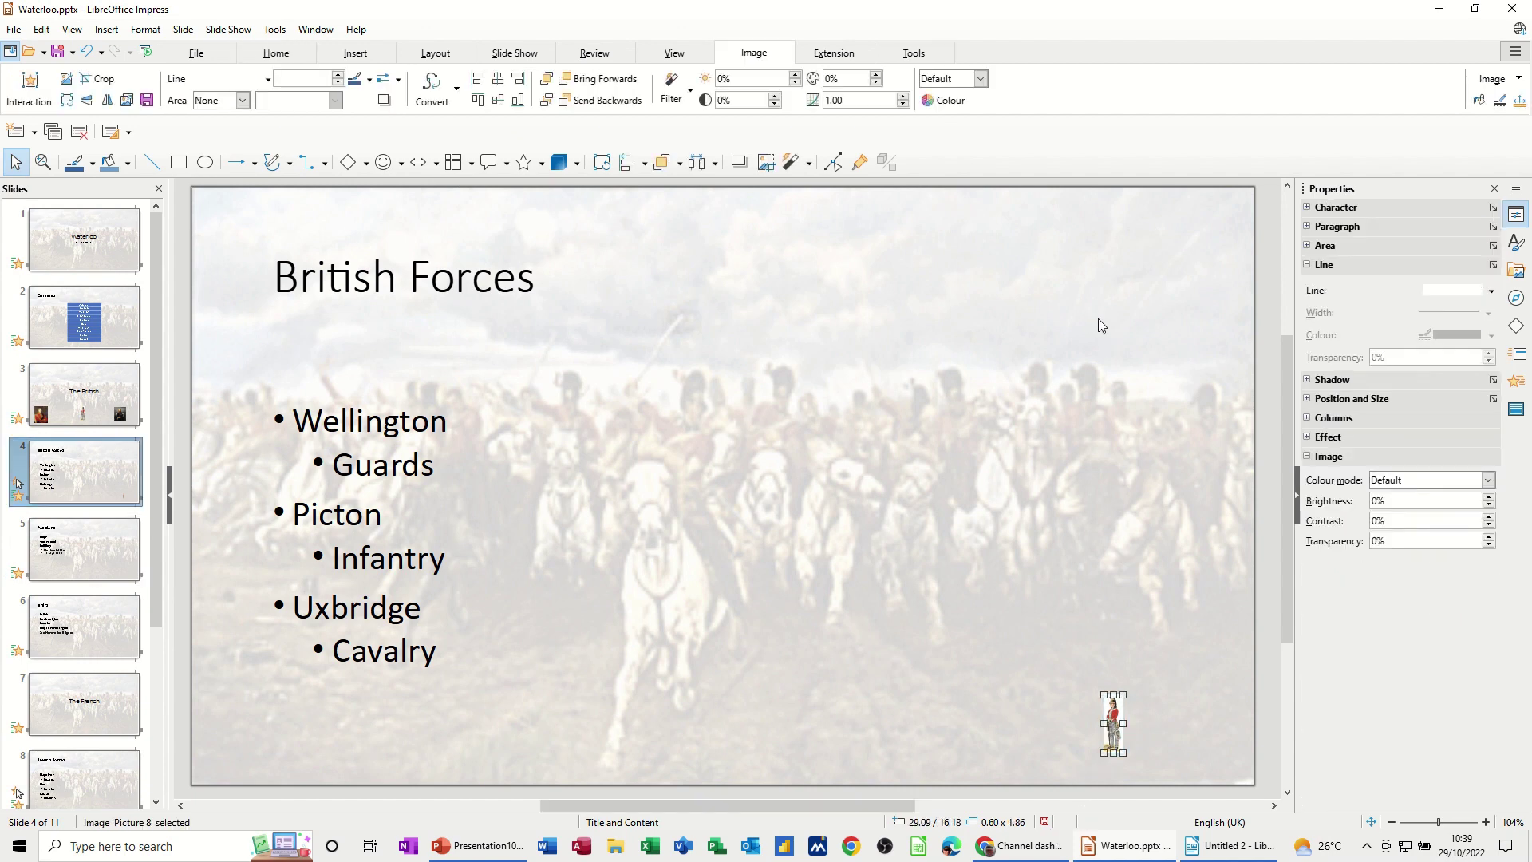
pyautogui.hotkey('ctrl', 'k')
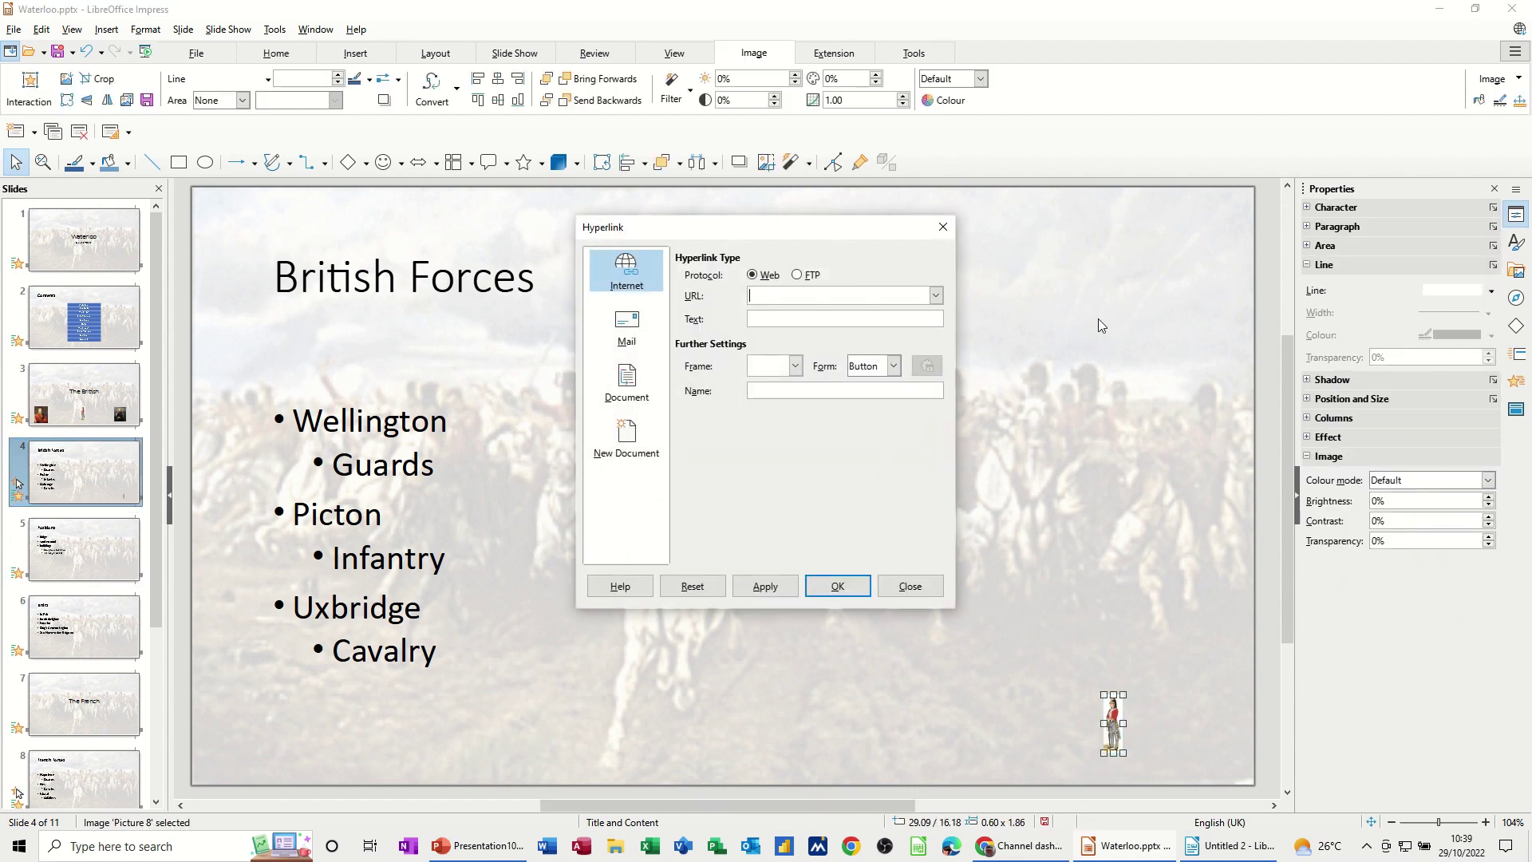
pyautogui.click(613, 383)
pyautogui.click(927, 328)
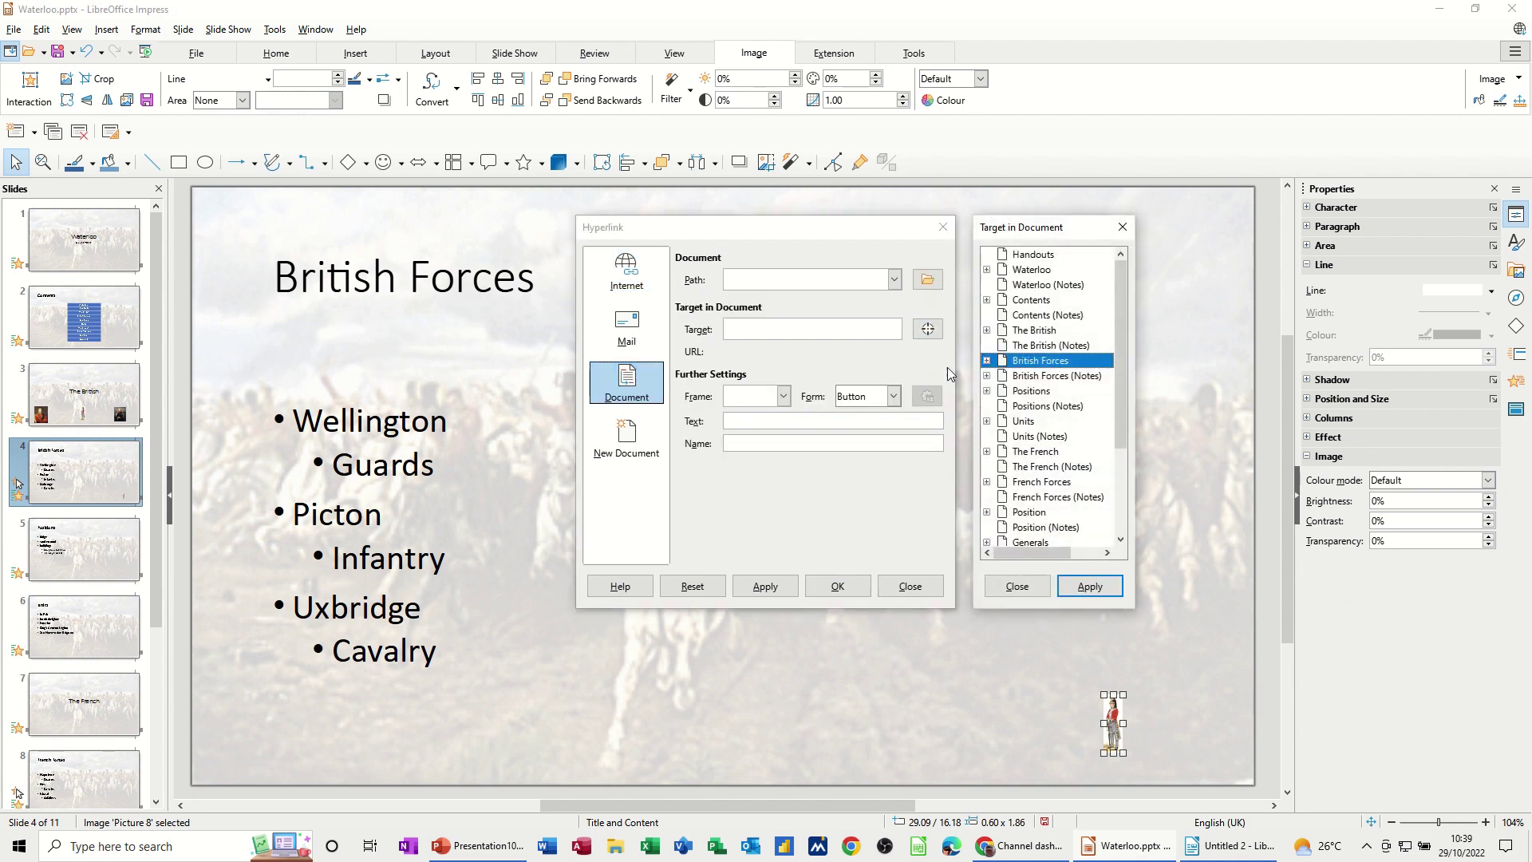
pyautogui.click(1032, 333)
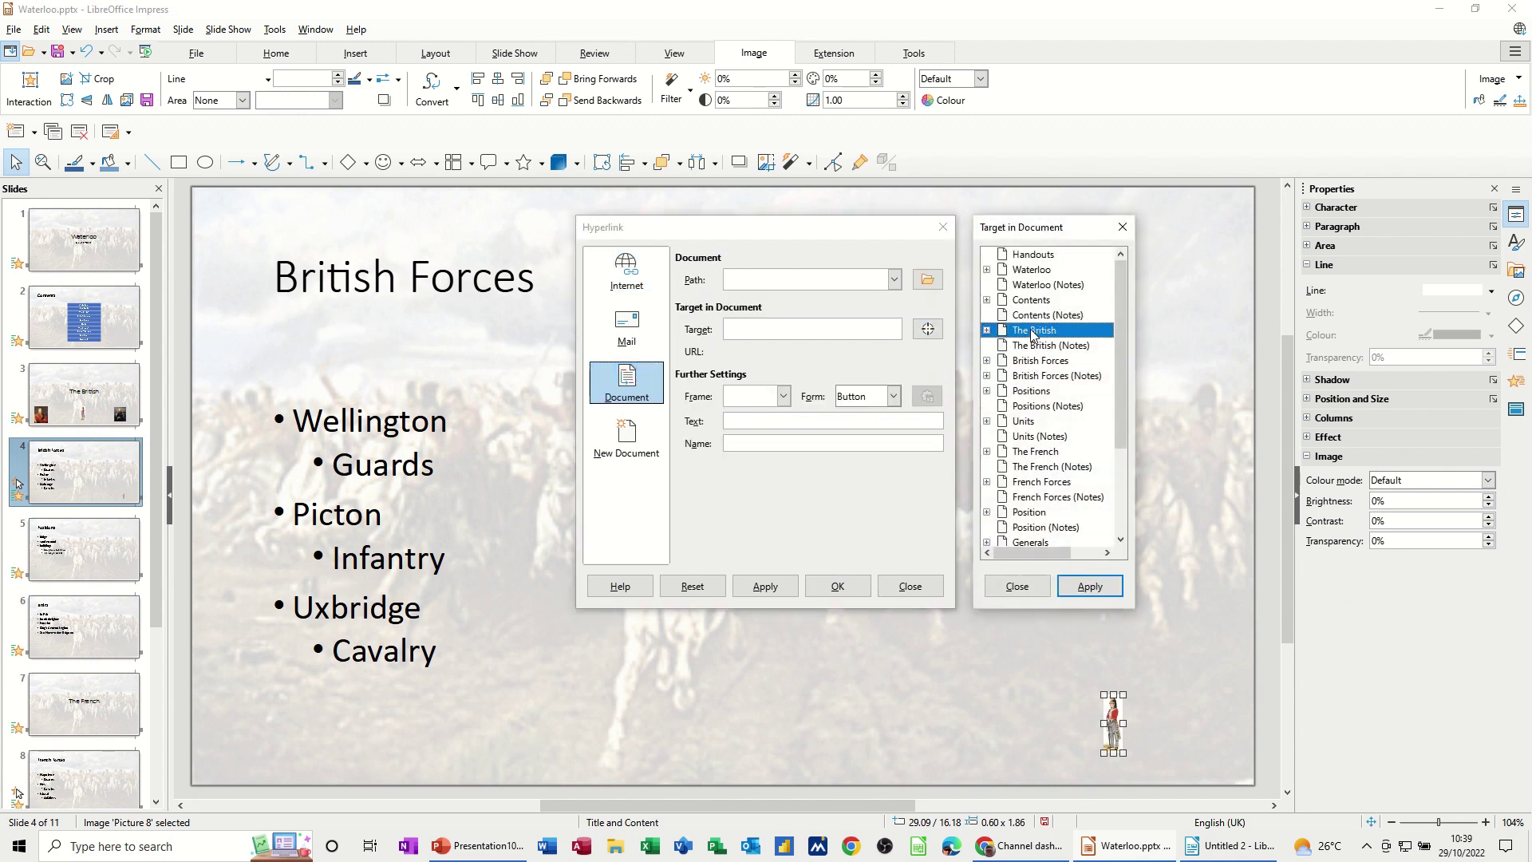
pyautogui.click(1089, 586)
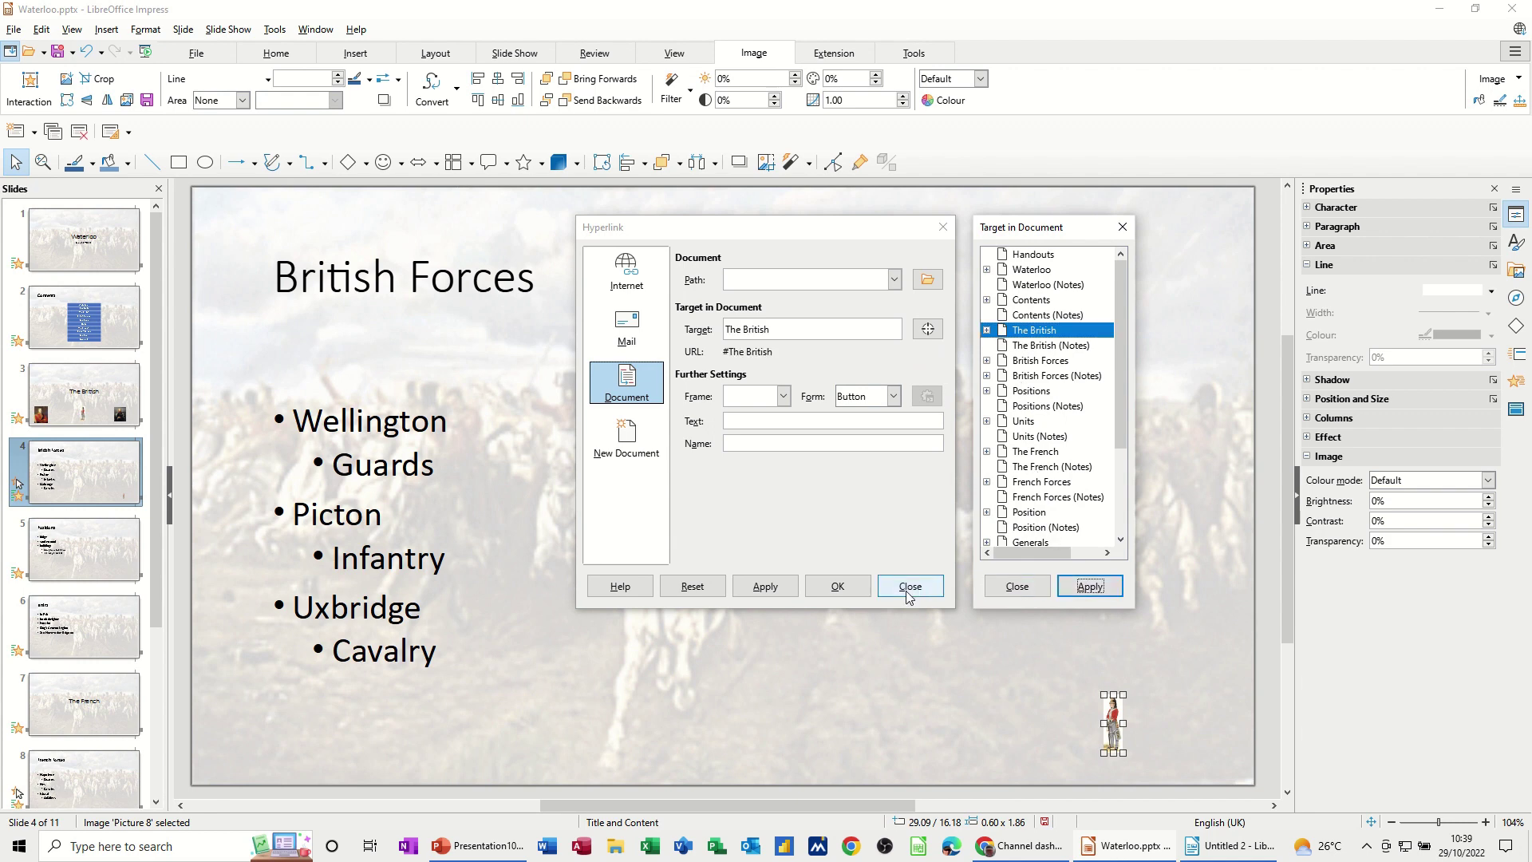
pyautogui.click(838, 586)
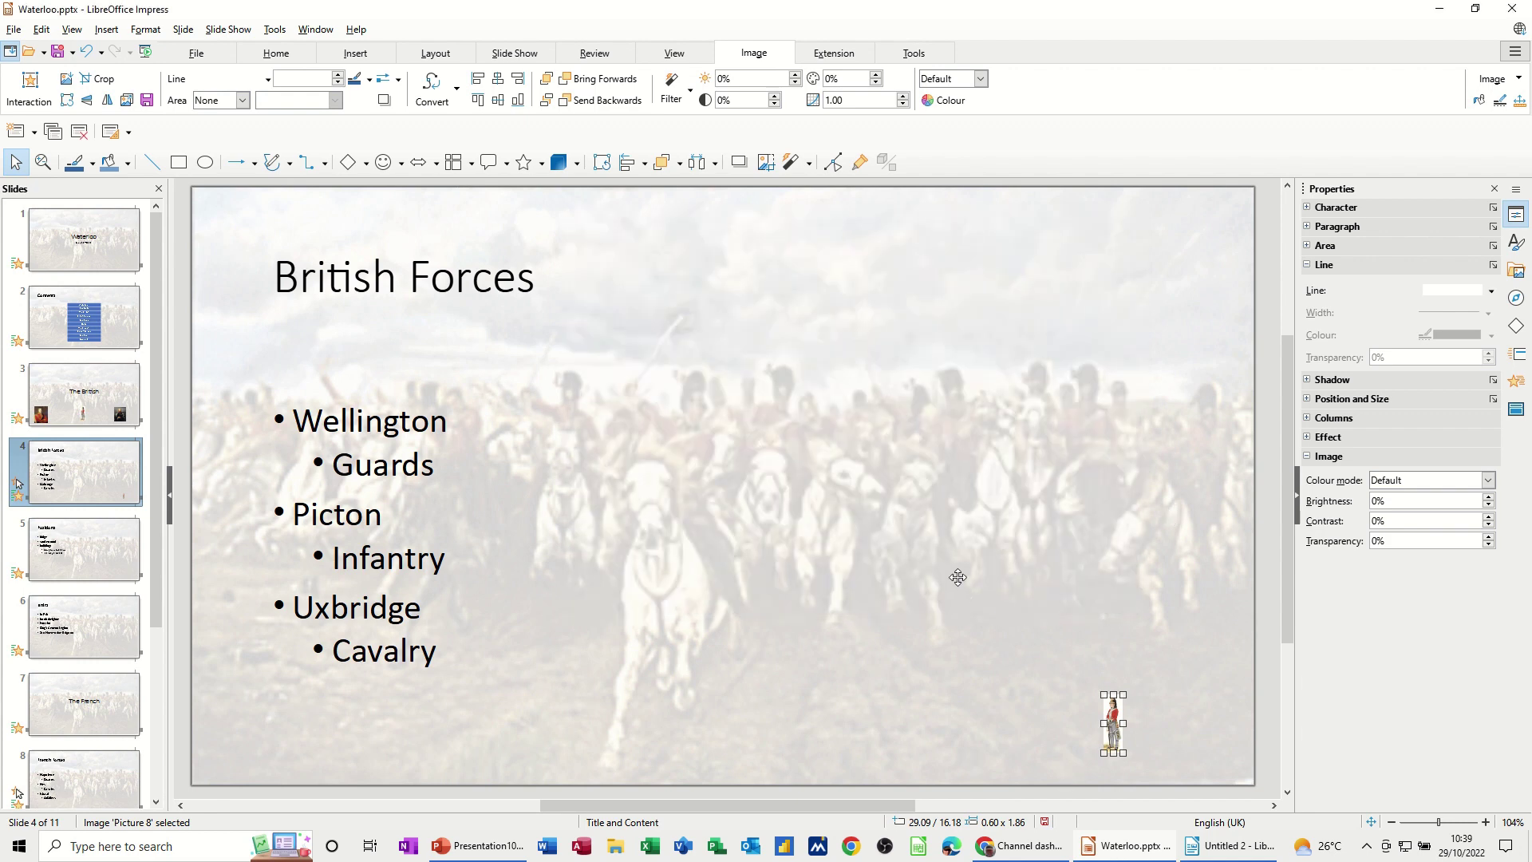
# Review The British, British Forces, Positions and Units slides, ending back on British Forces.
pyautogui.click(958, 578)
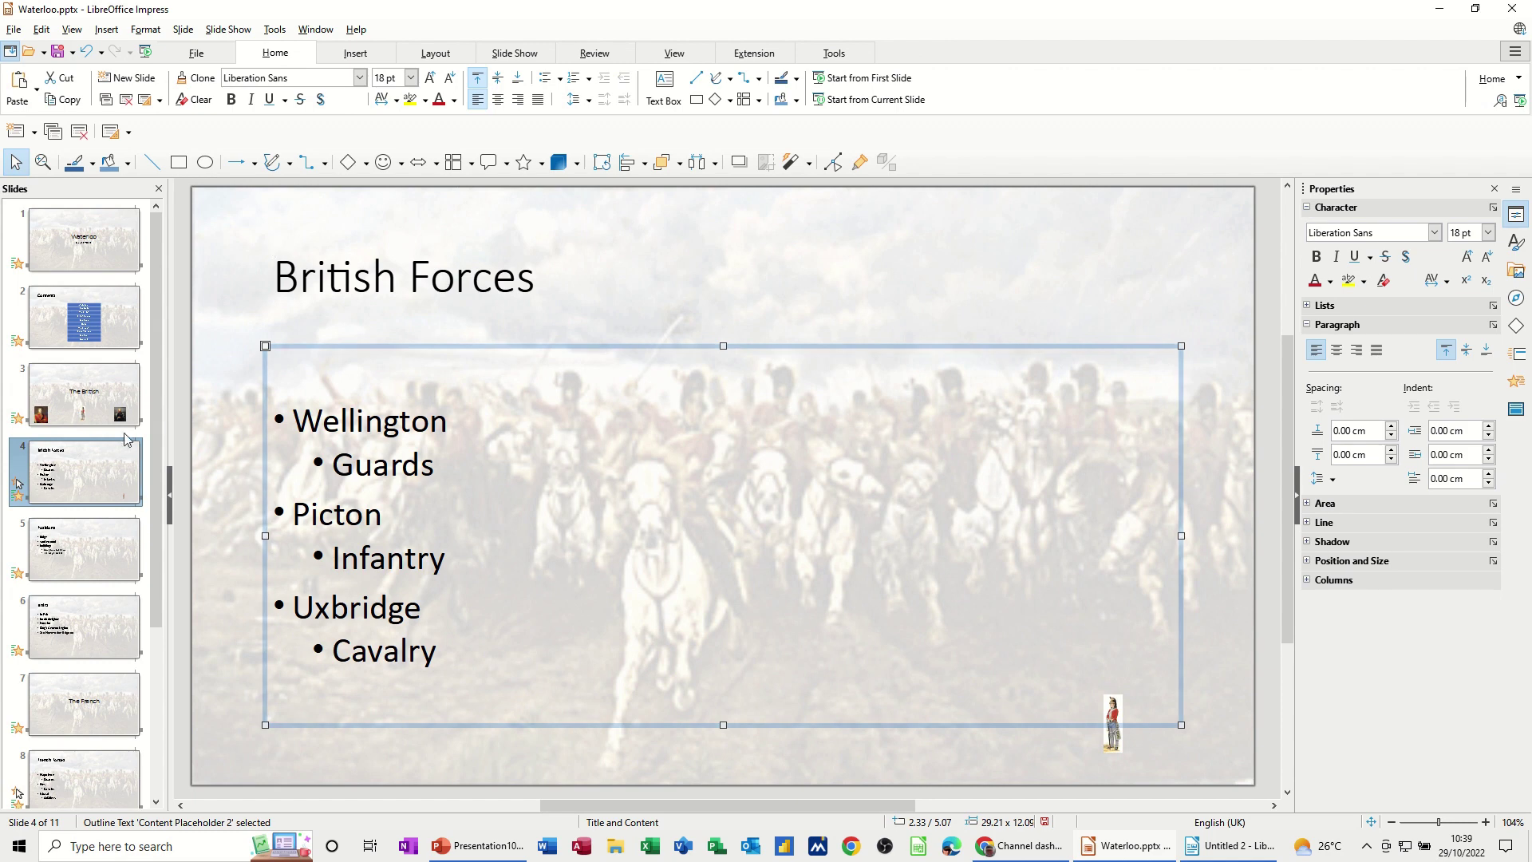
pyautogui.click(99, 386)
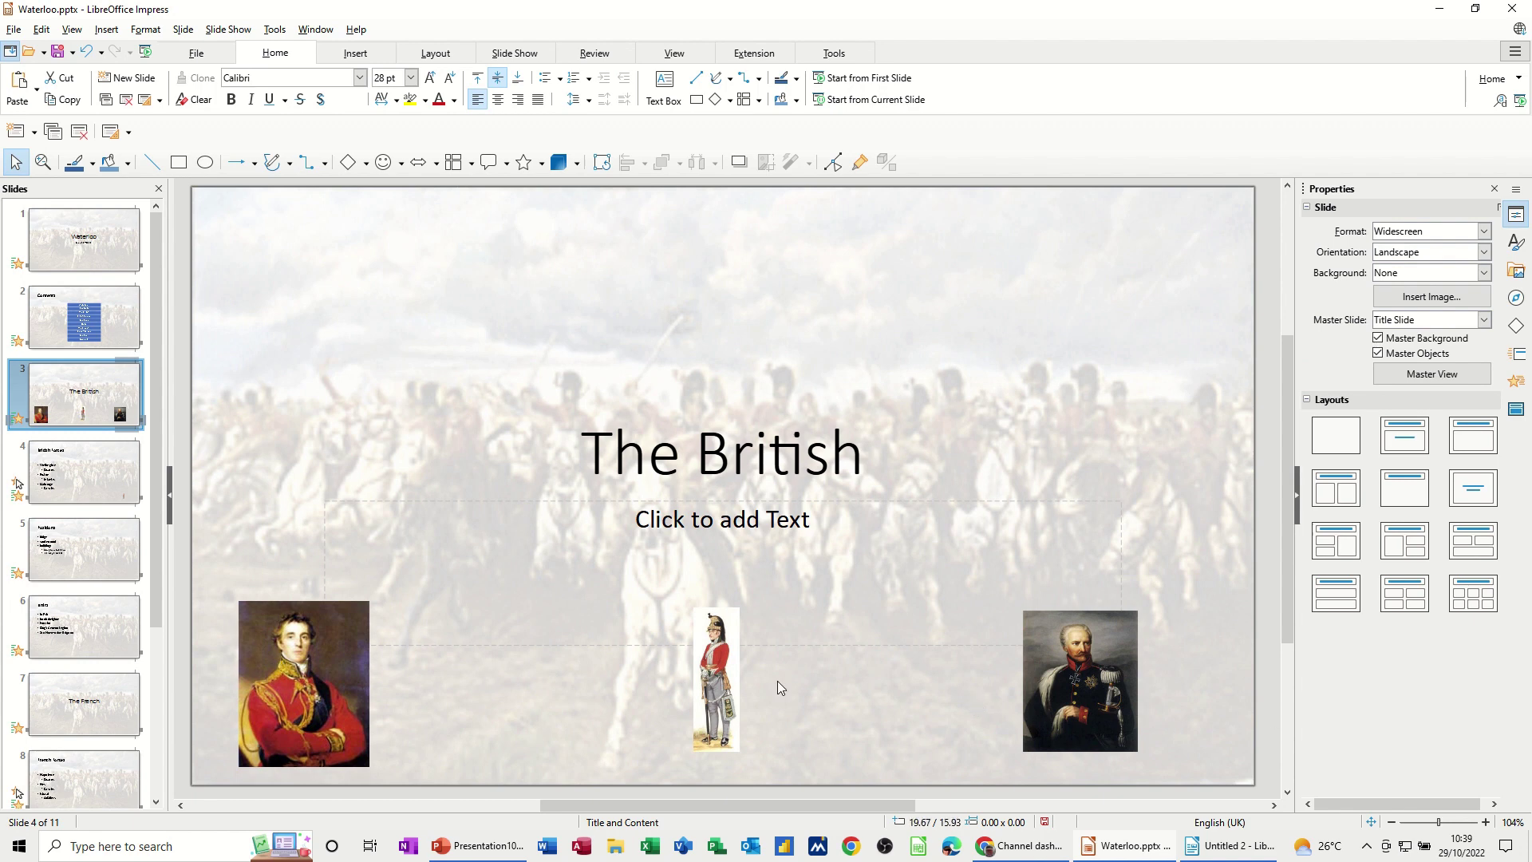
pyautogui.click(112, 476)
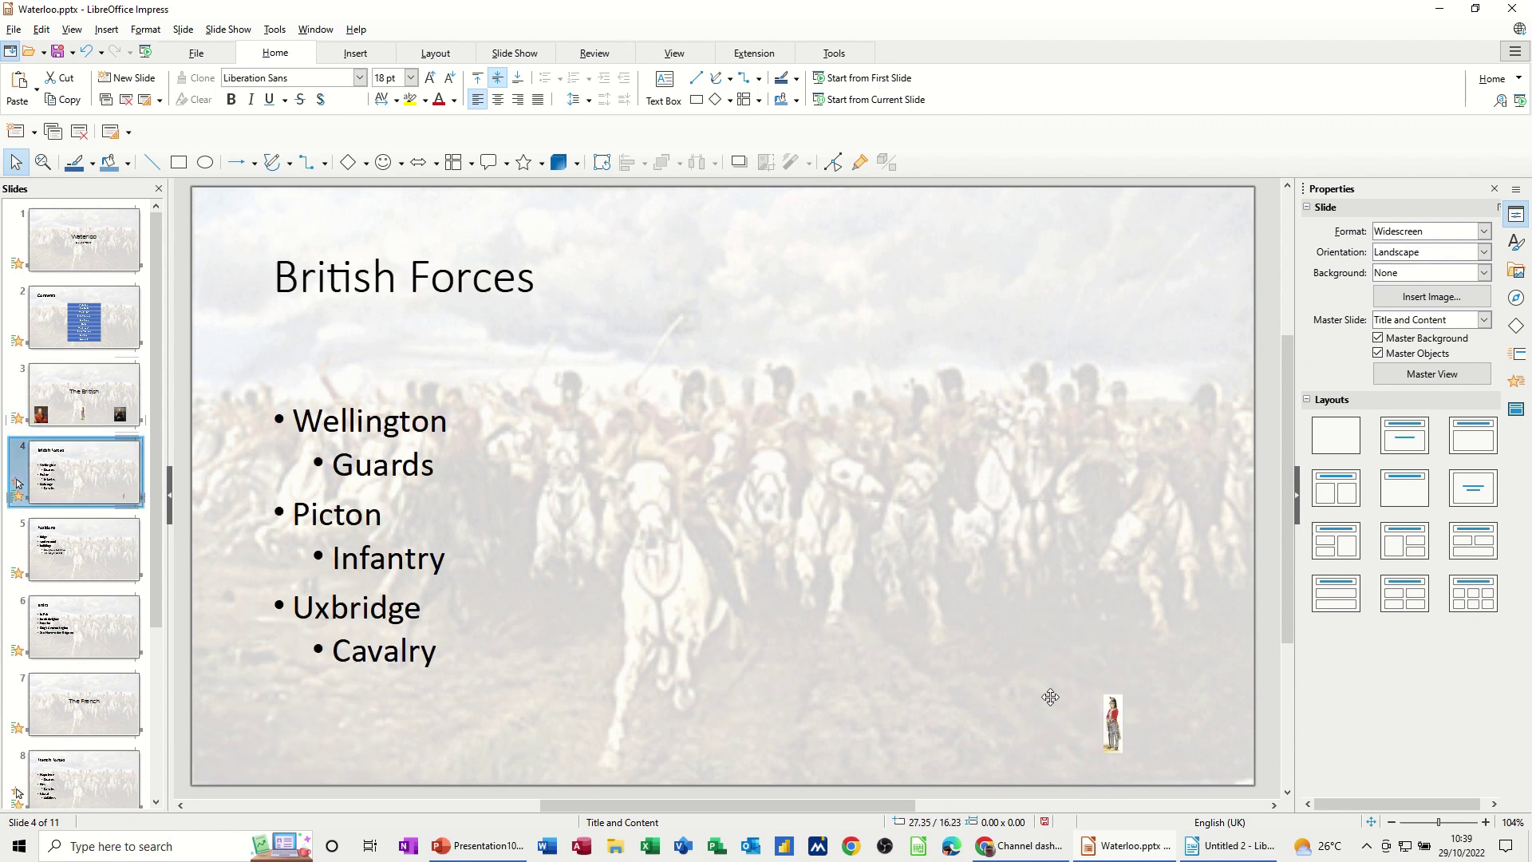
pyautogui.click(72, 558)
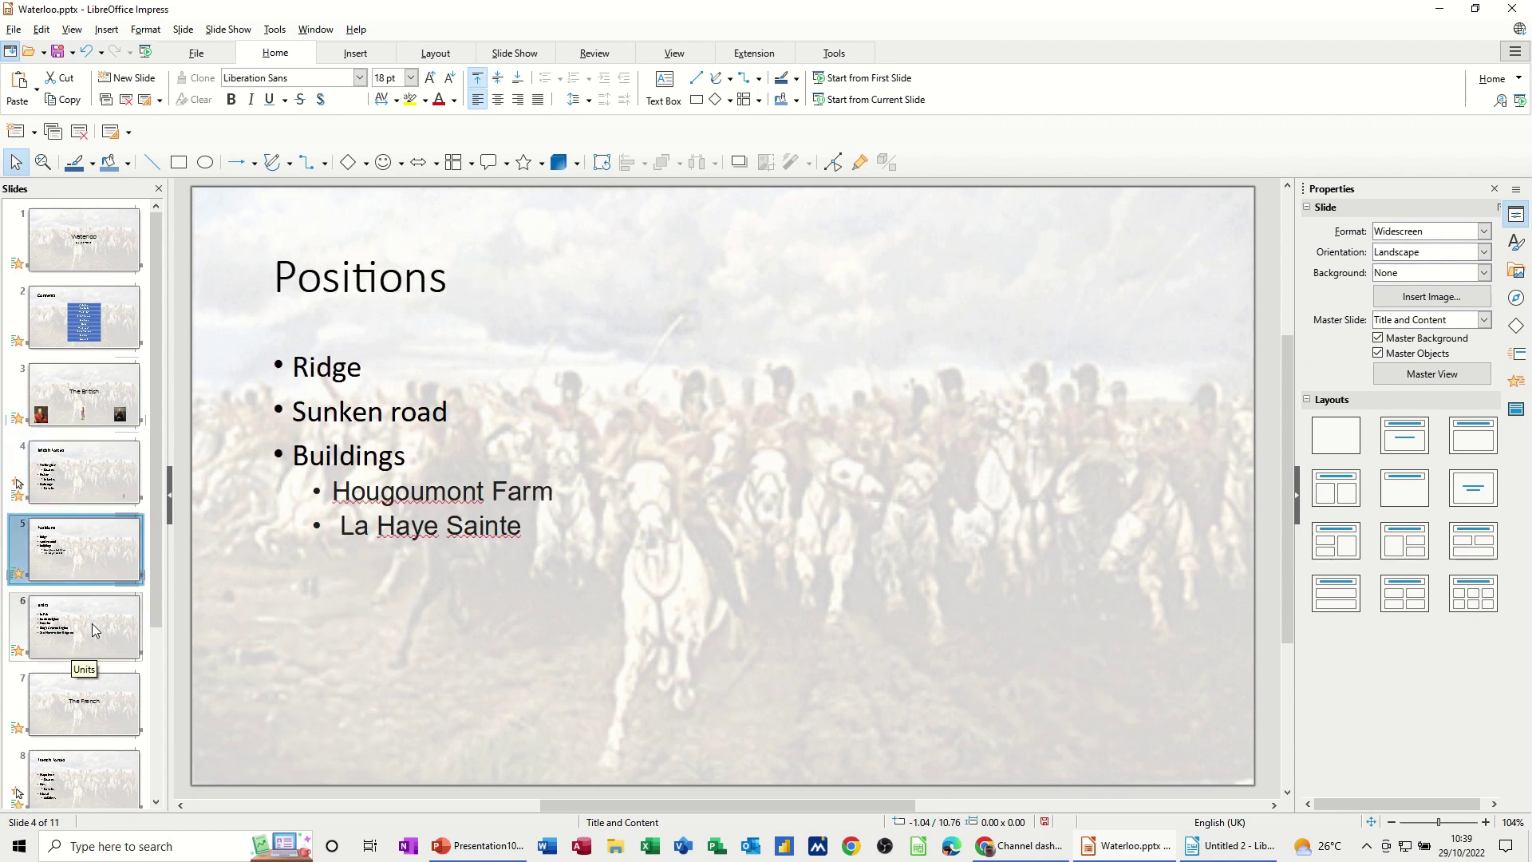
pyautogui.click(94, 630)
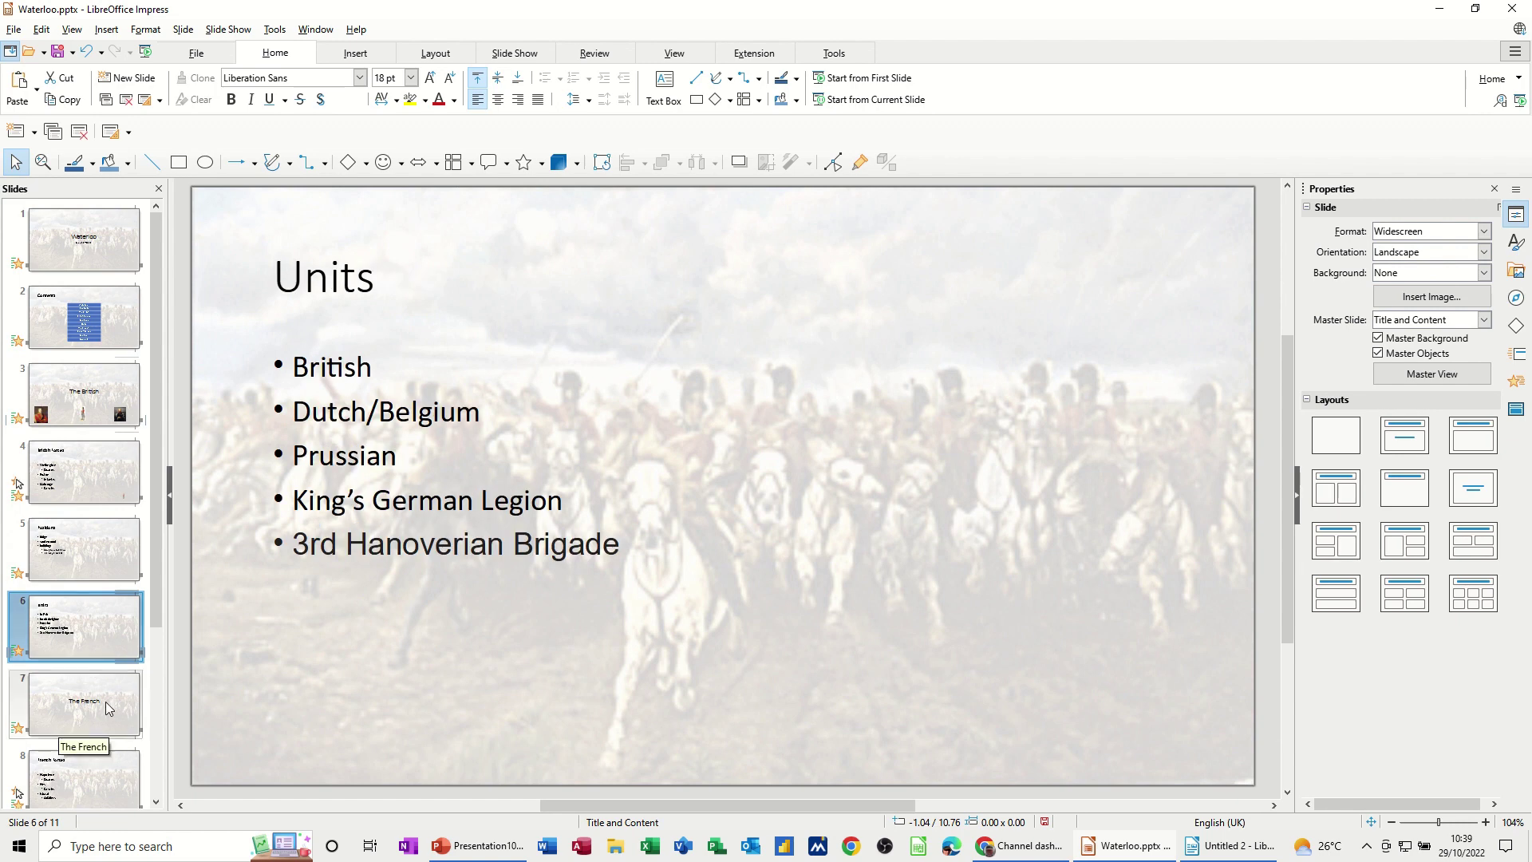
pyautogui.click(112, 485)
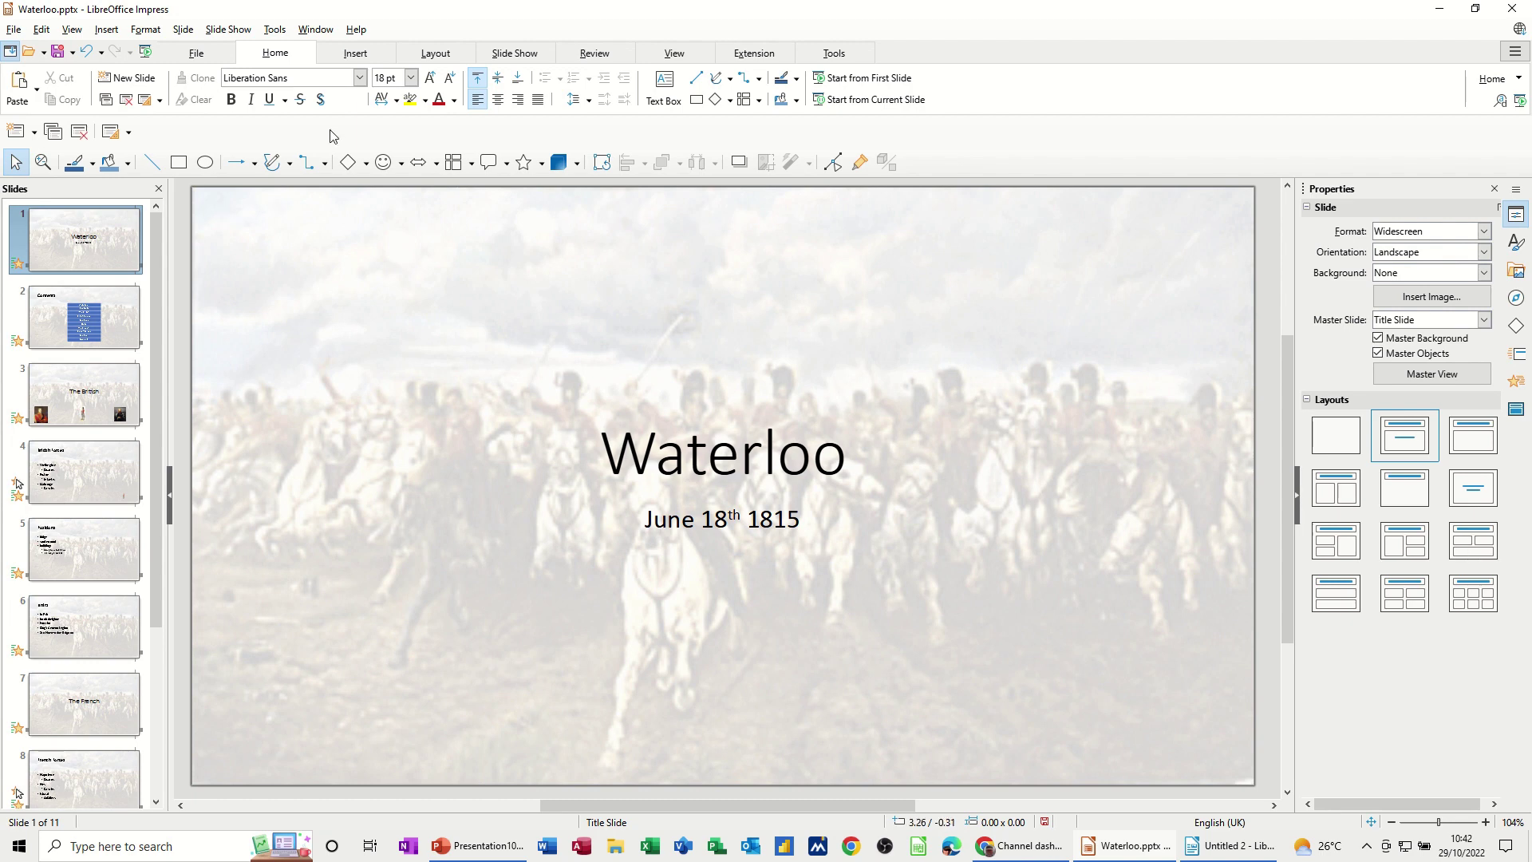
pyautogui.click(673, 54)
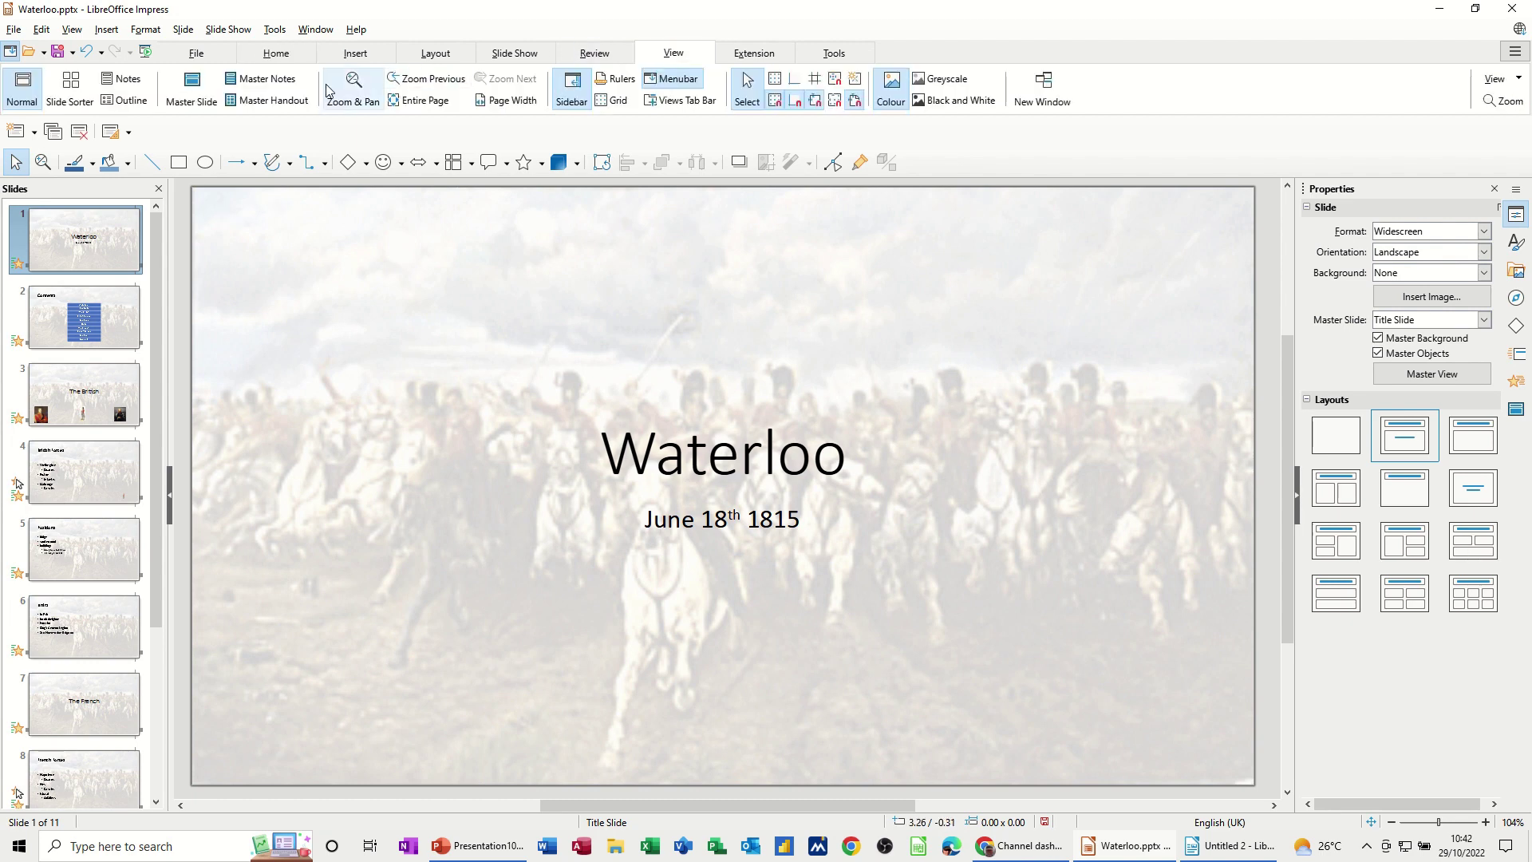
# In Master Slide view, draw a small 2.00 × 1.50 cm rectangle at the top-left corner.
pyautogui.click(192, 88)
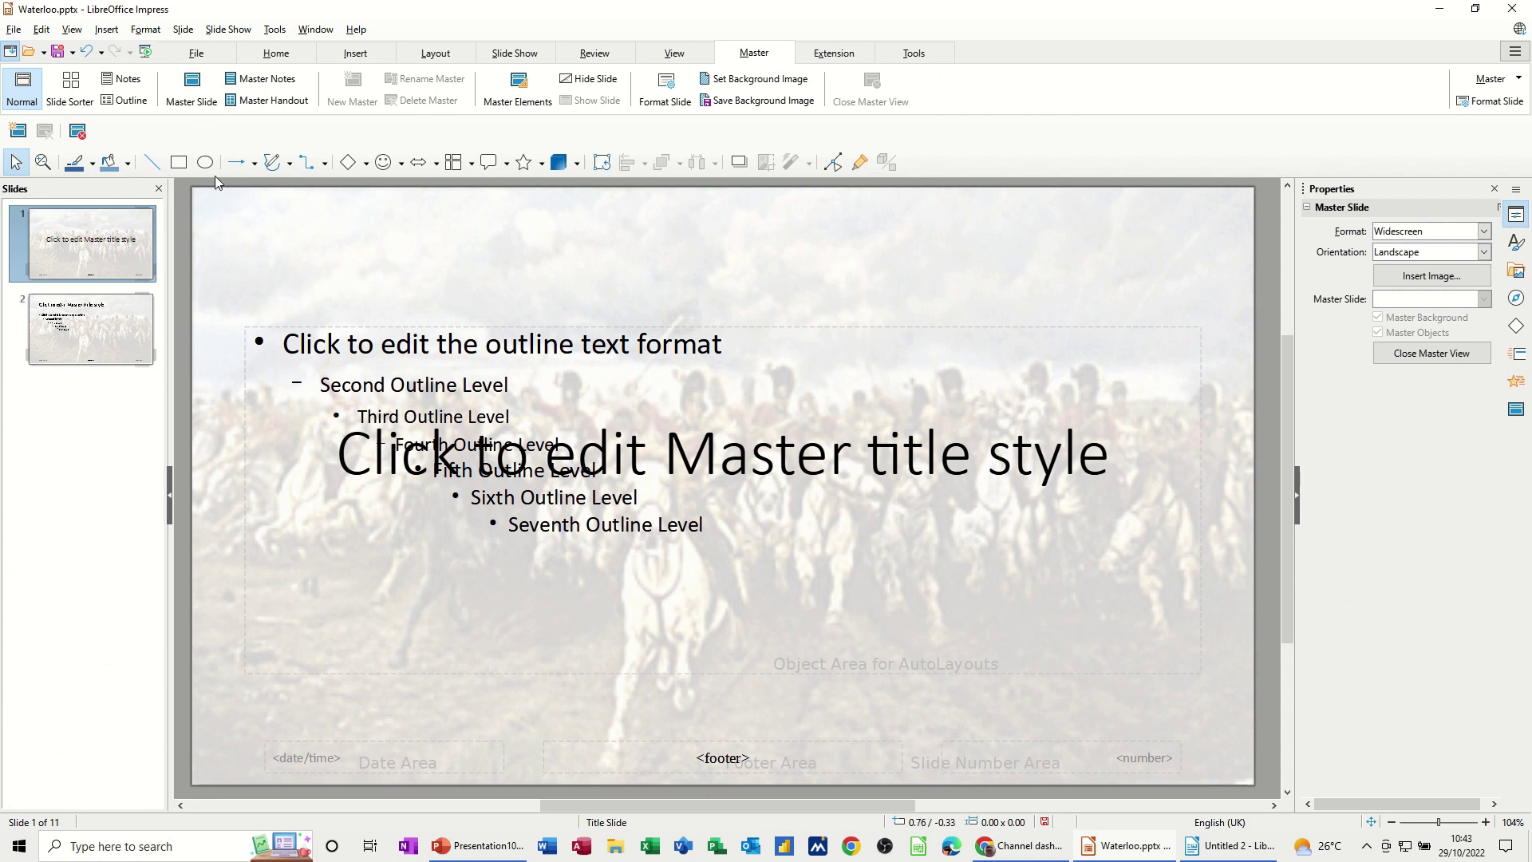
pyautogui.click(179, 164)
pyautogui.moveTo(224, 205); pyautogui.dragTo(287, 251)
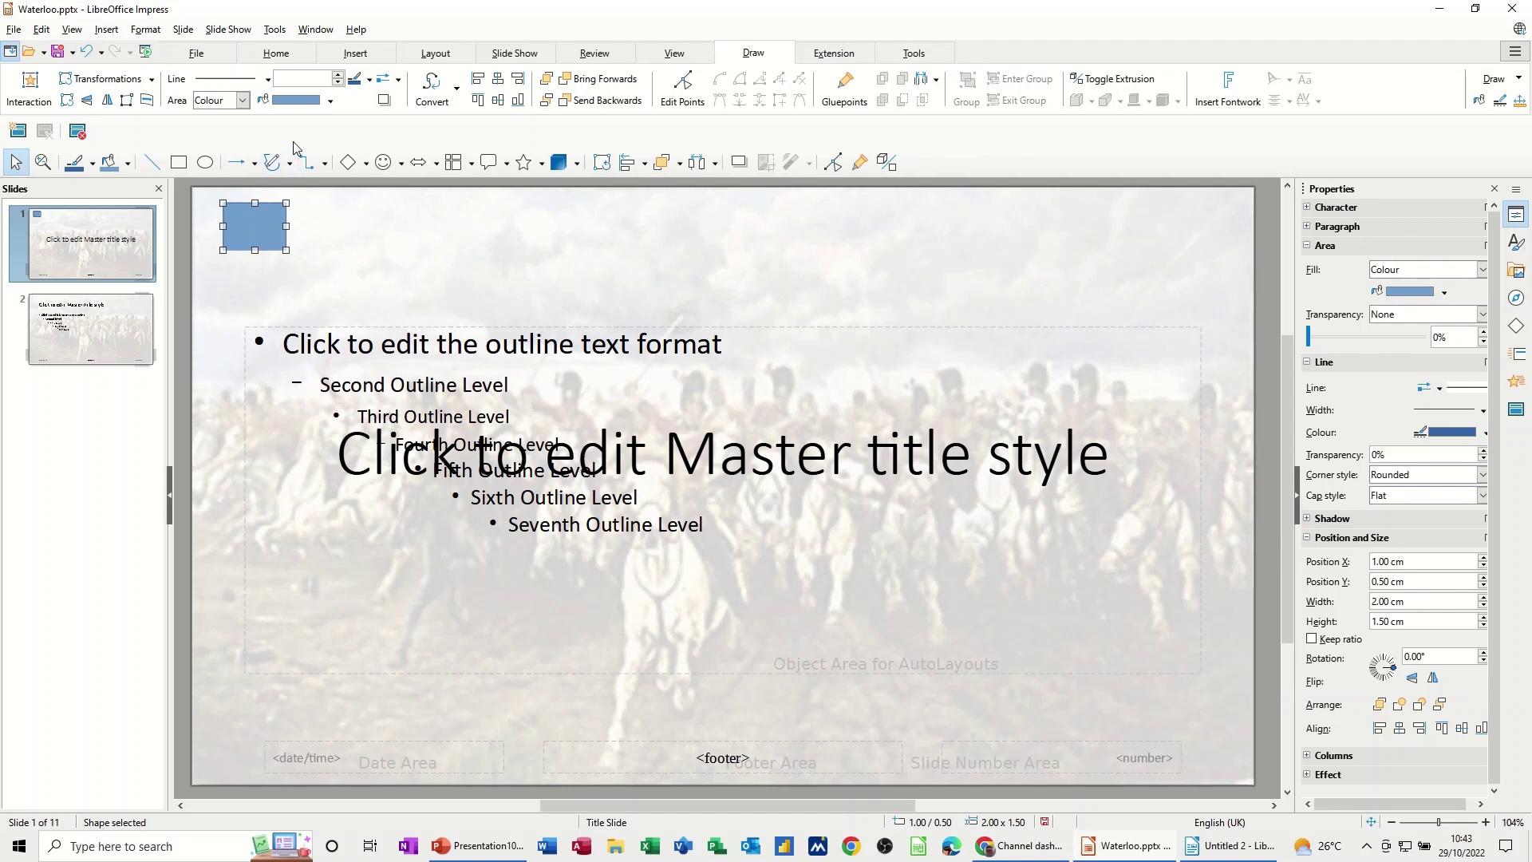
pyautogui.click(351, 54)
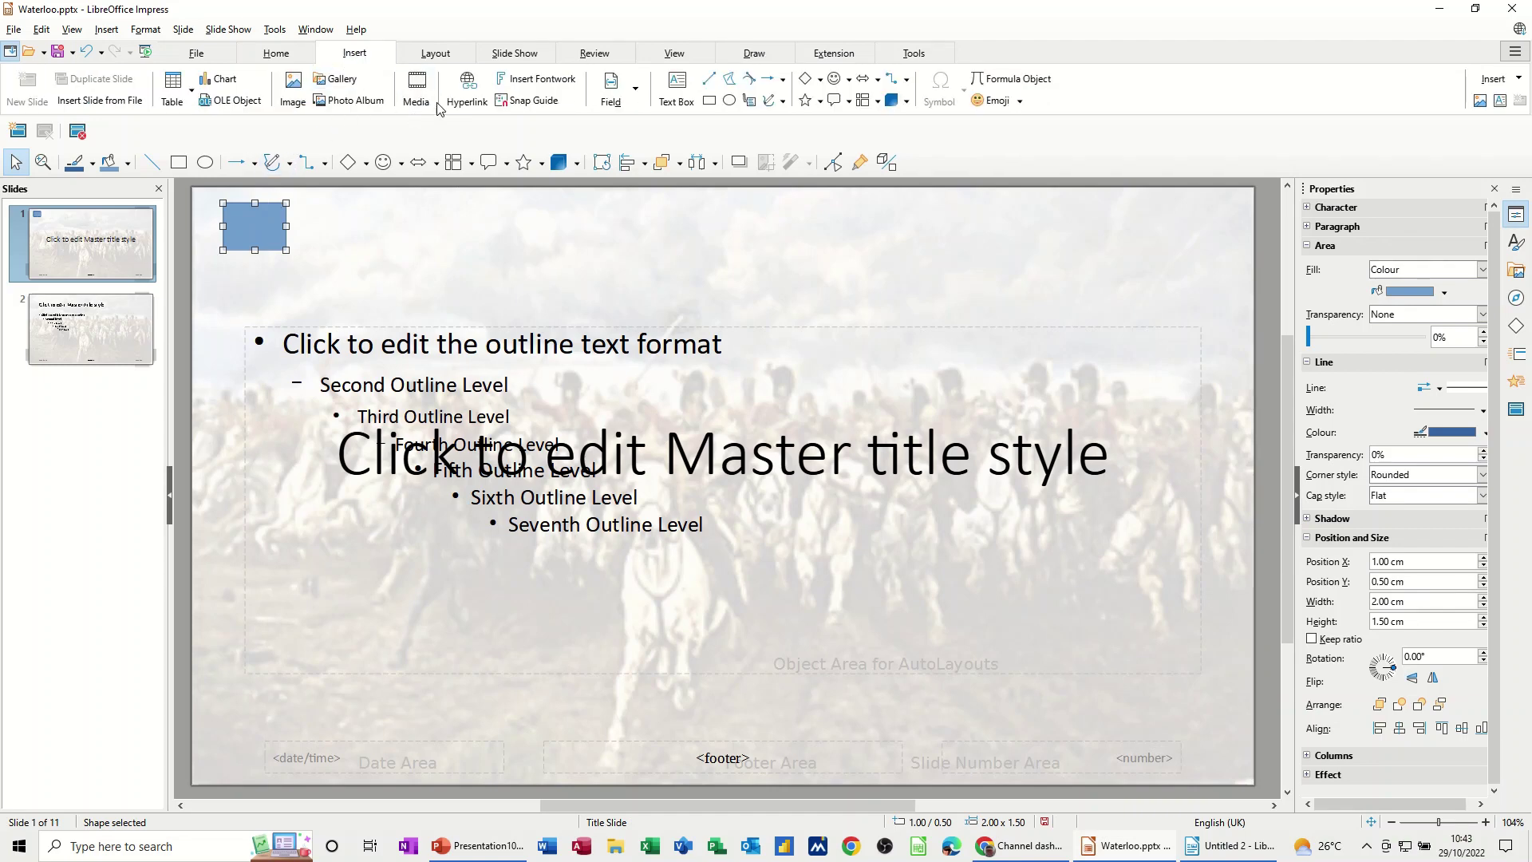
# Give the master slide's rectangle a Document hyperlink targeting the Contents slide (#Contents).
pyautogui.click(465, 85)
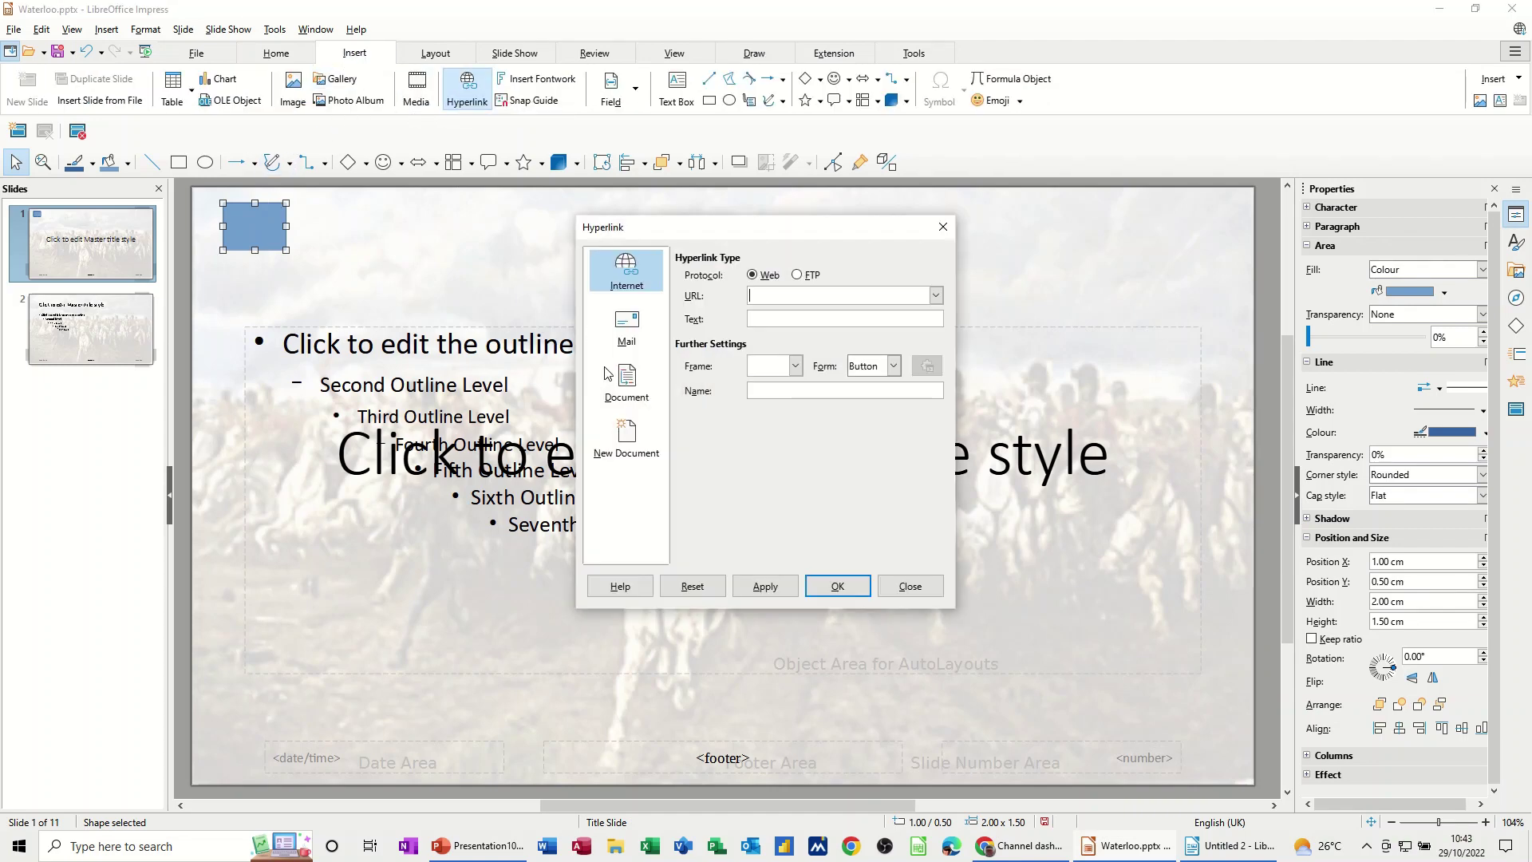
pyautogui.click(626, 384)
pyautogui.click(927, 329)
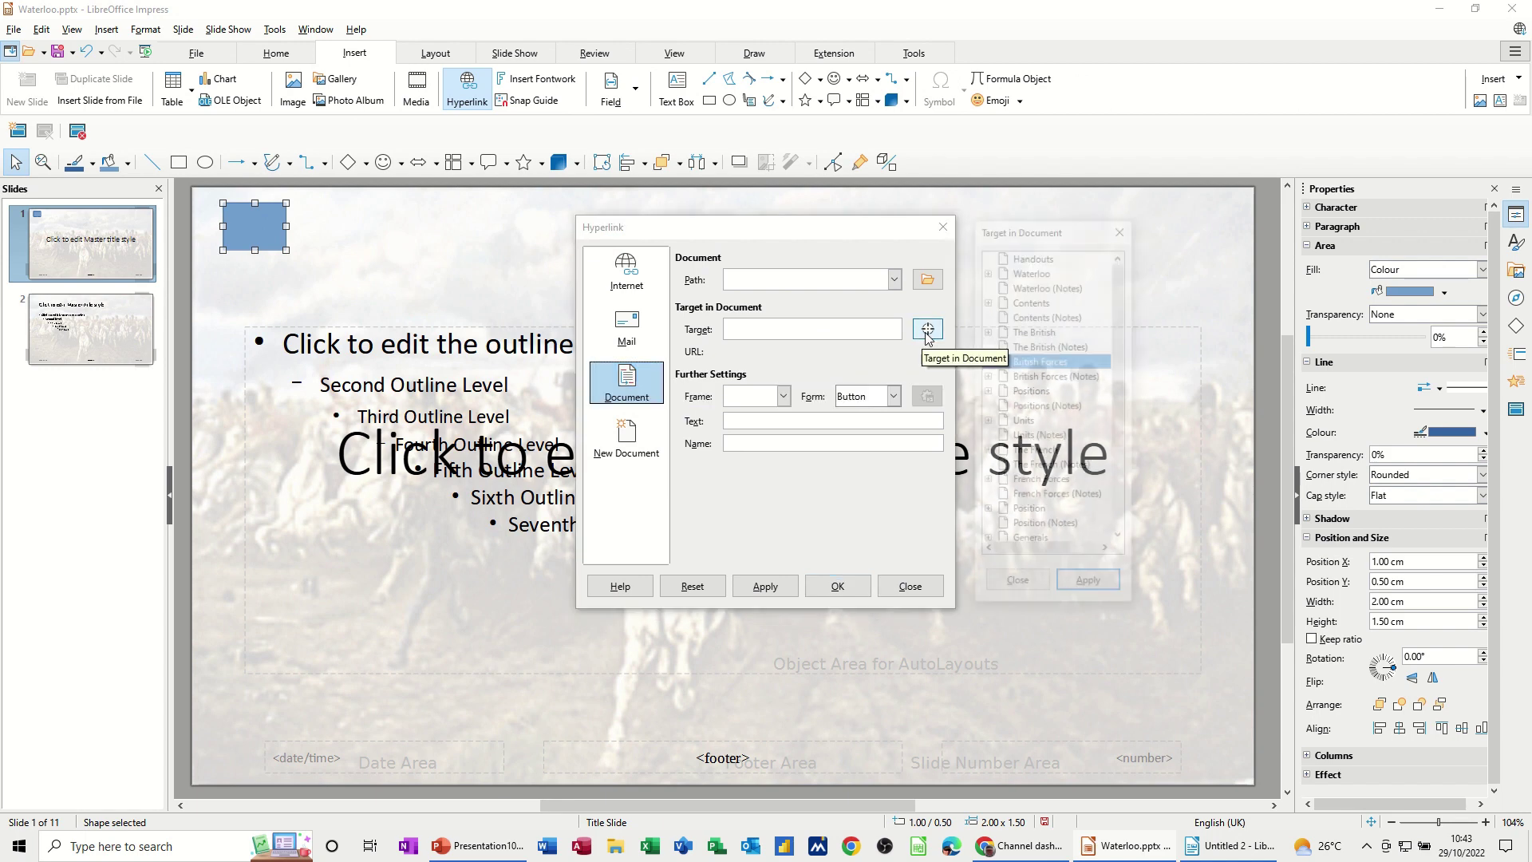
pyautogui.click(1023, 300)
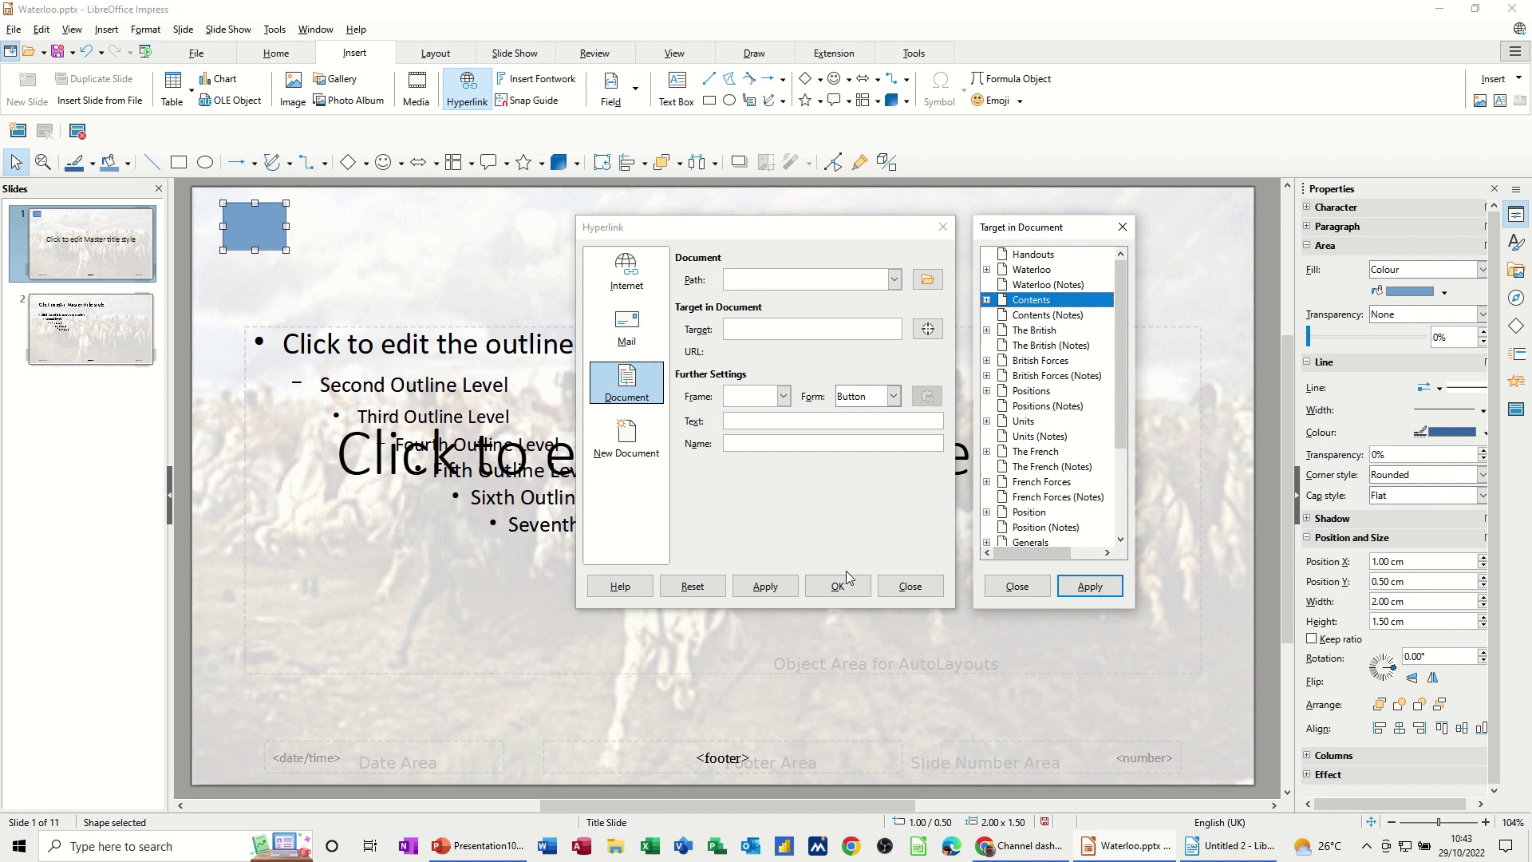
pyautogui.click(1090, 588)
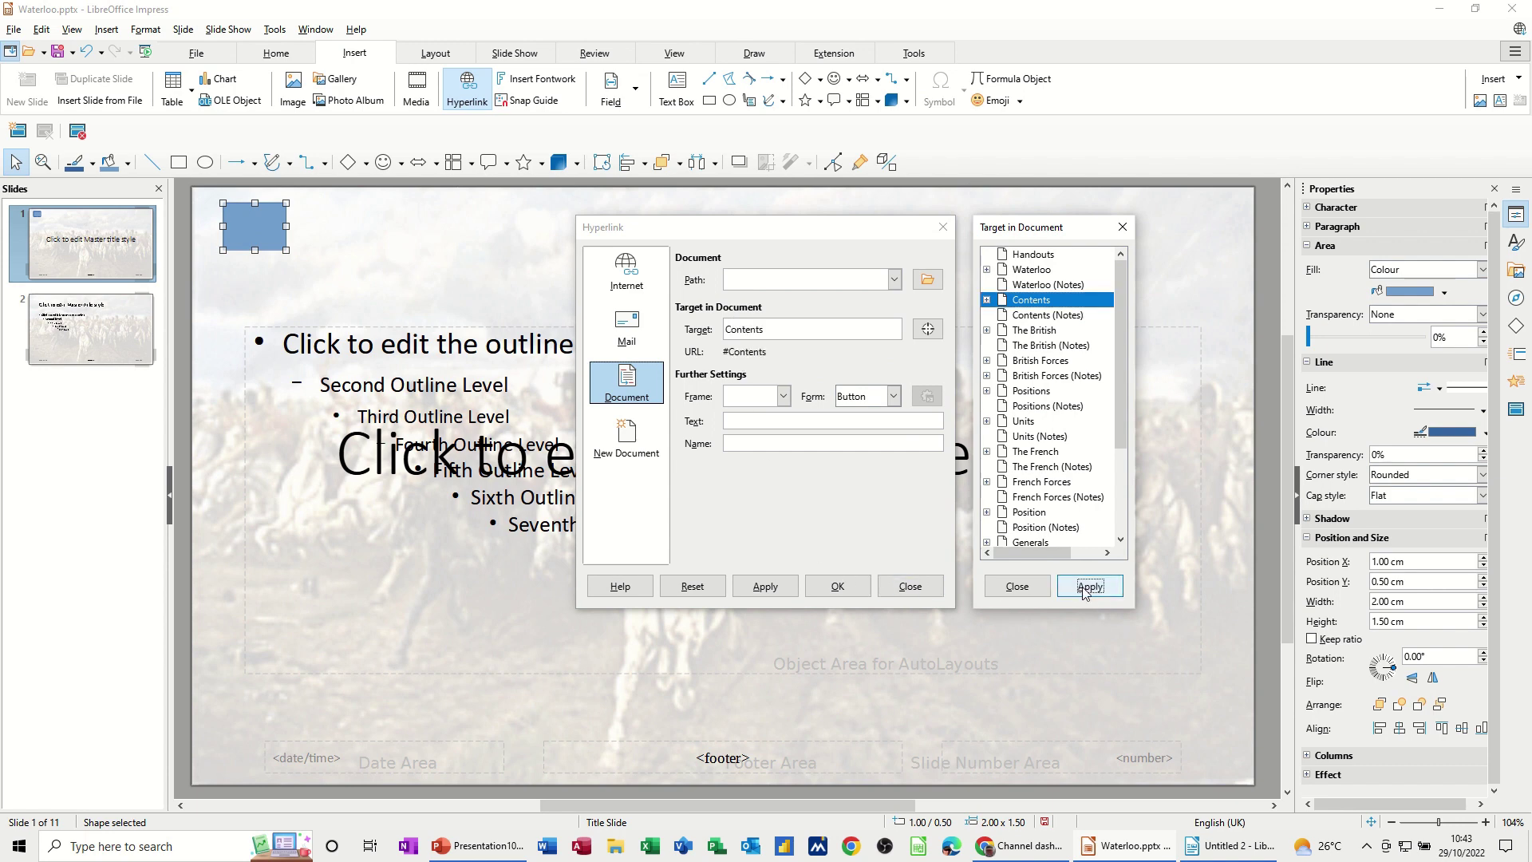
pyautogui.click(836, 588)
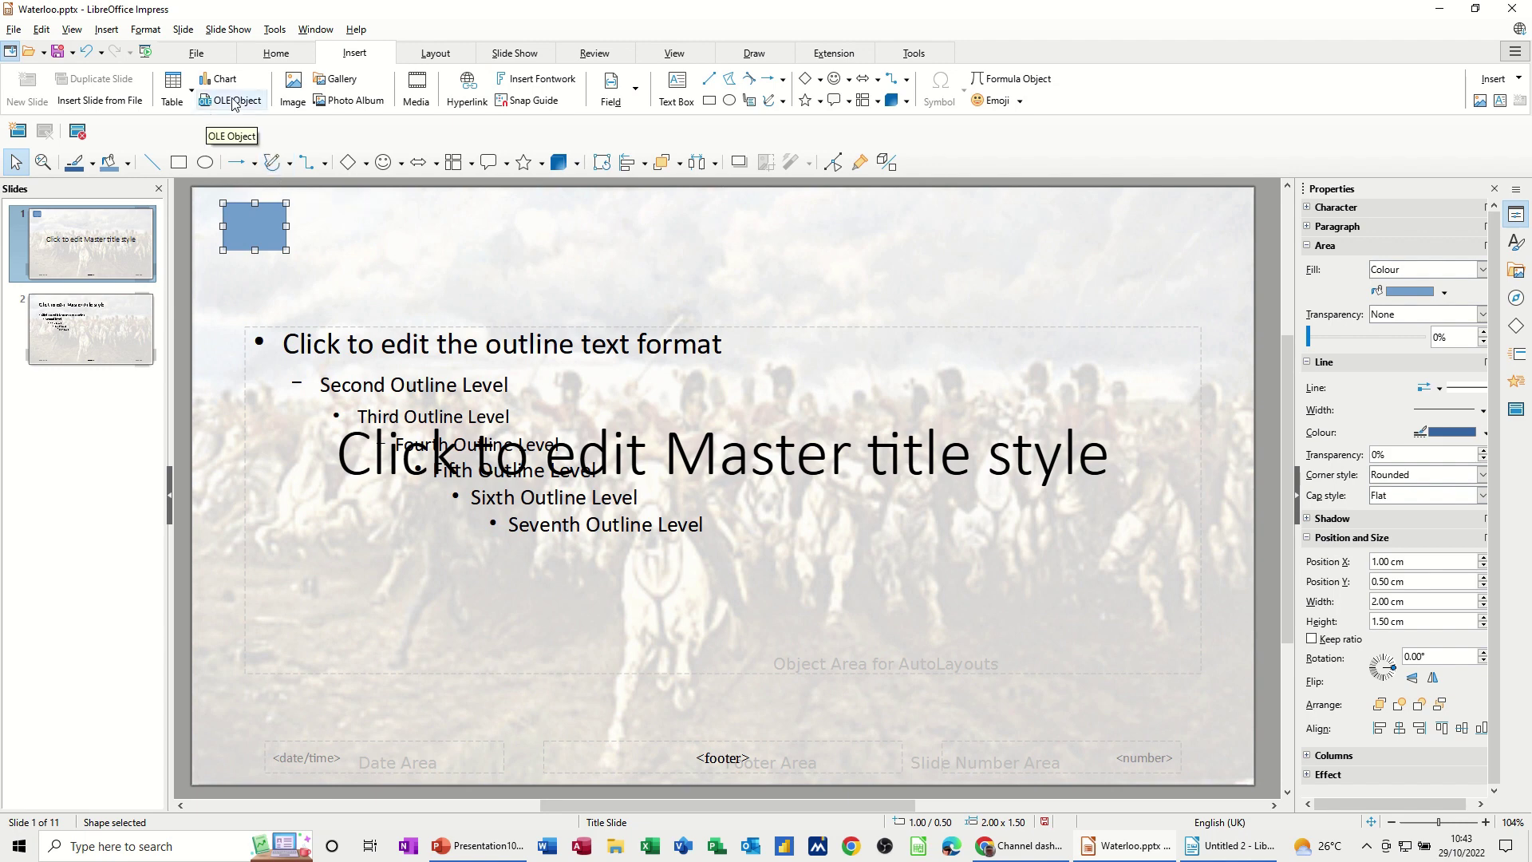
pyautogui.click(674, 53)
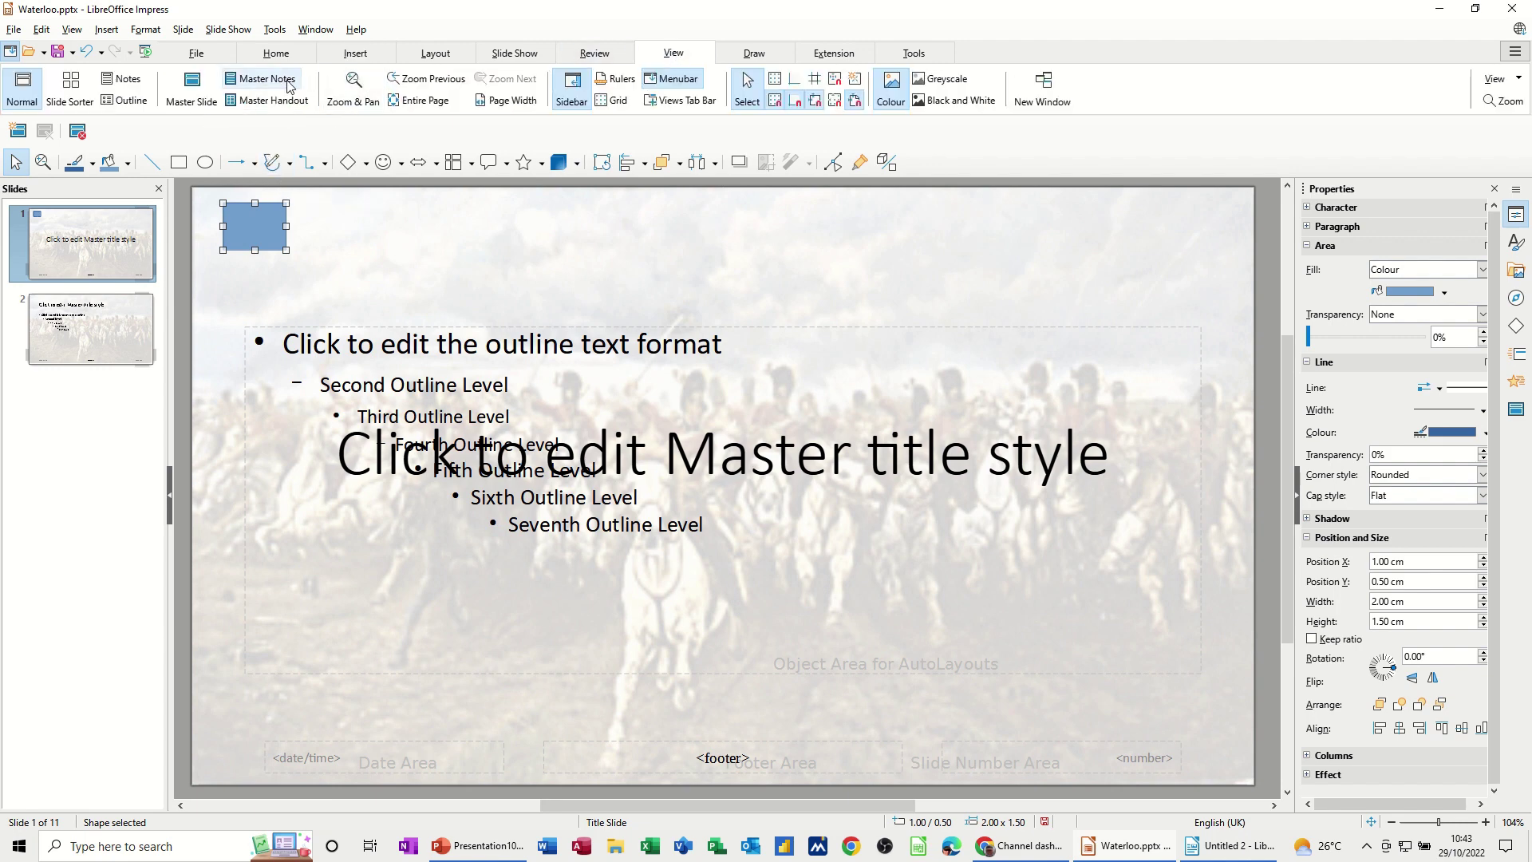
pyautogui.click(197, 89)
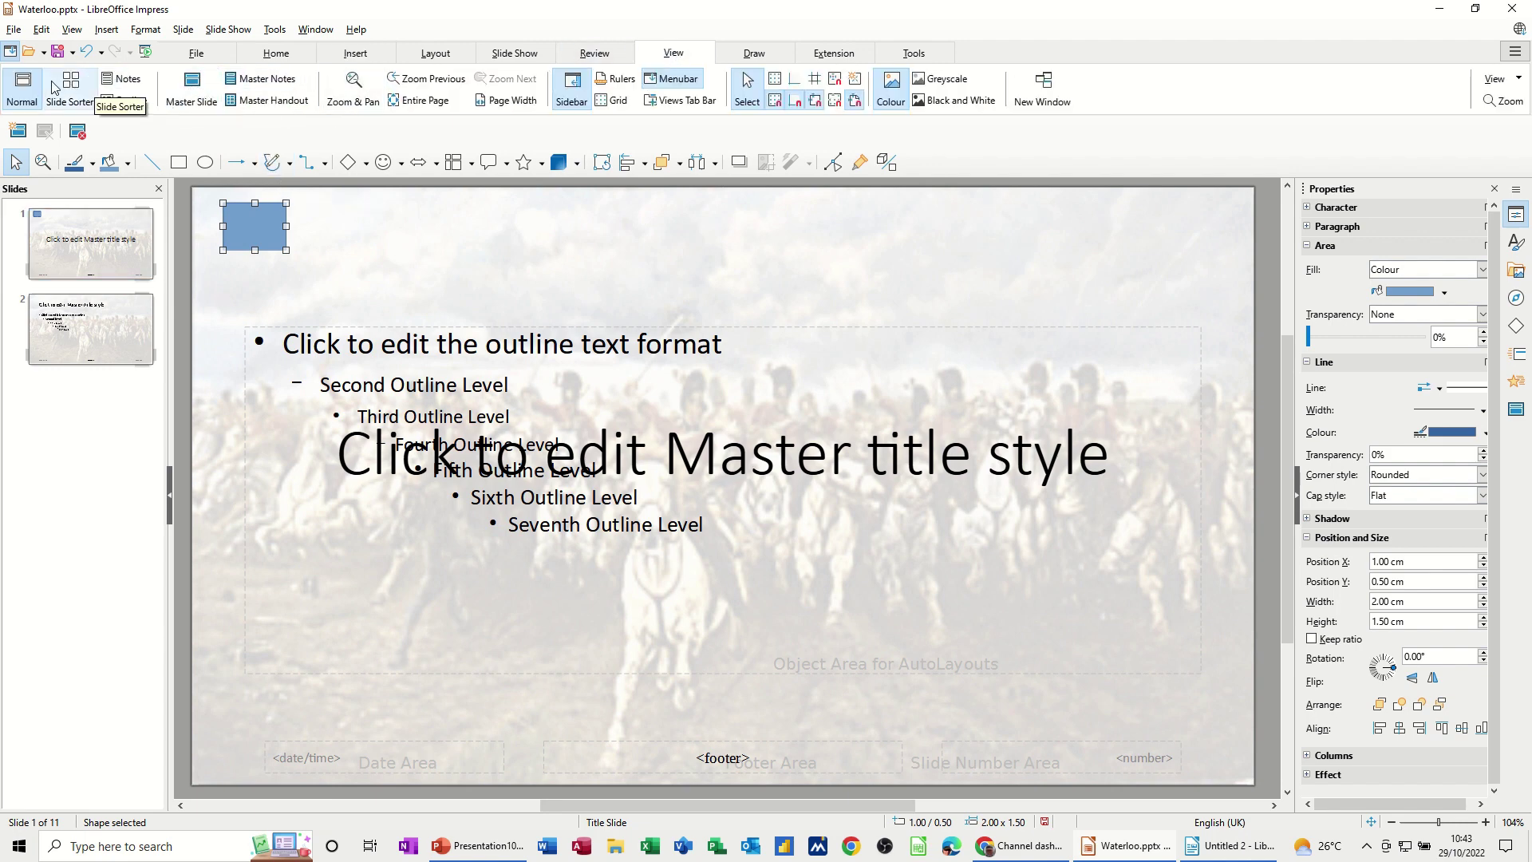
pyautogui.click(26, 92)
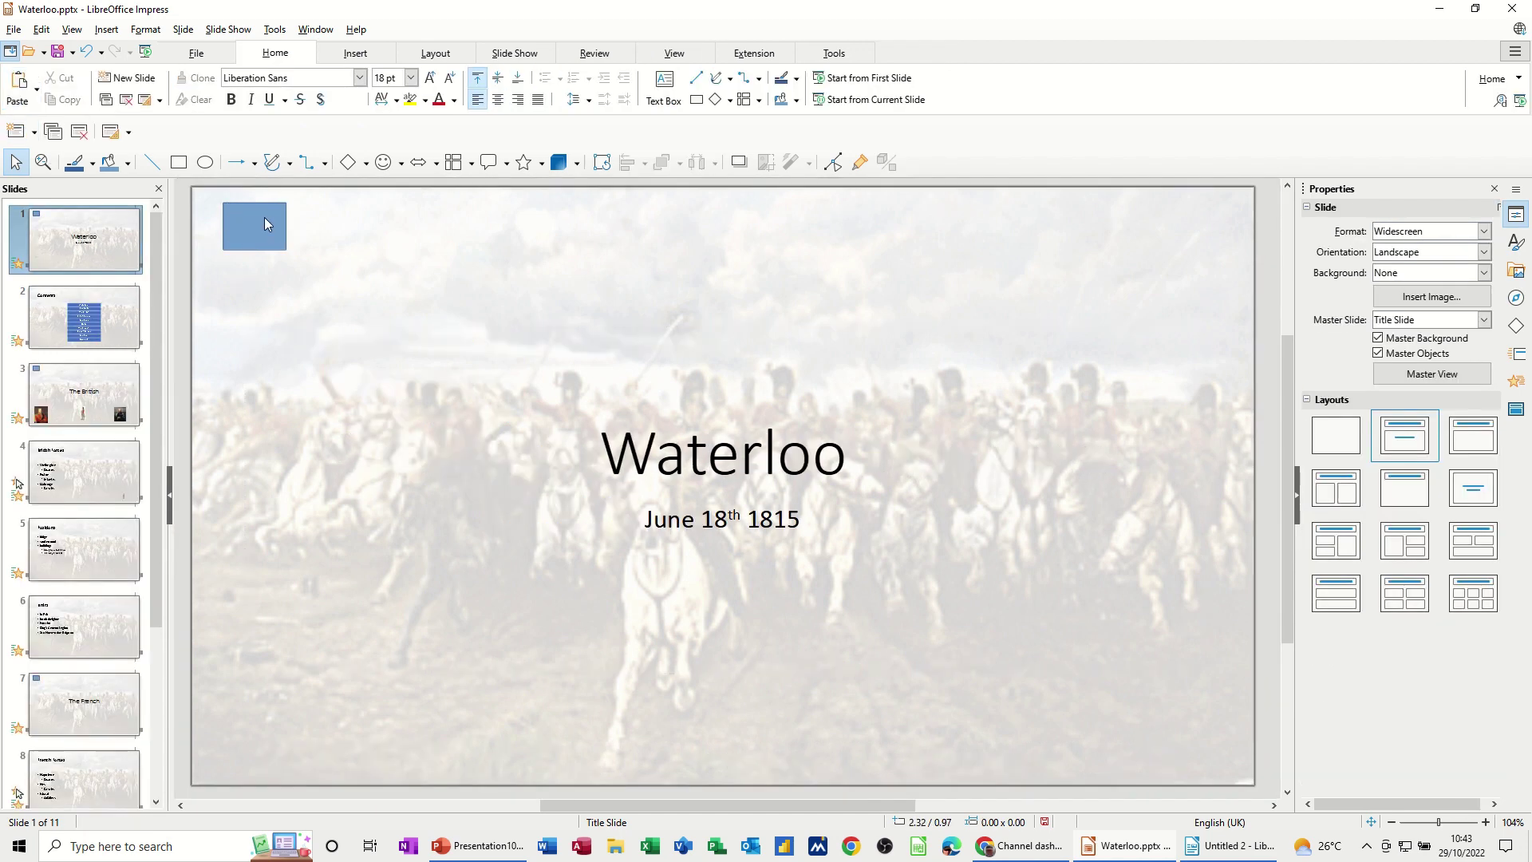
pyautogui.click(128, 380)
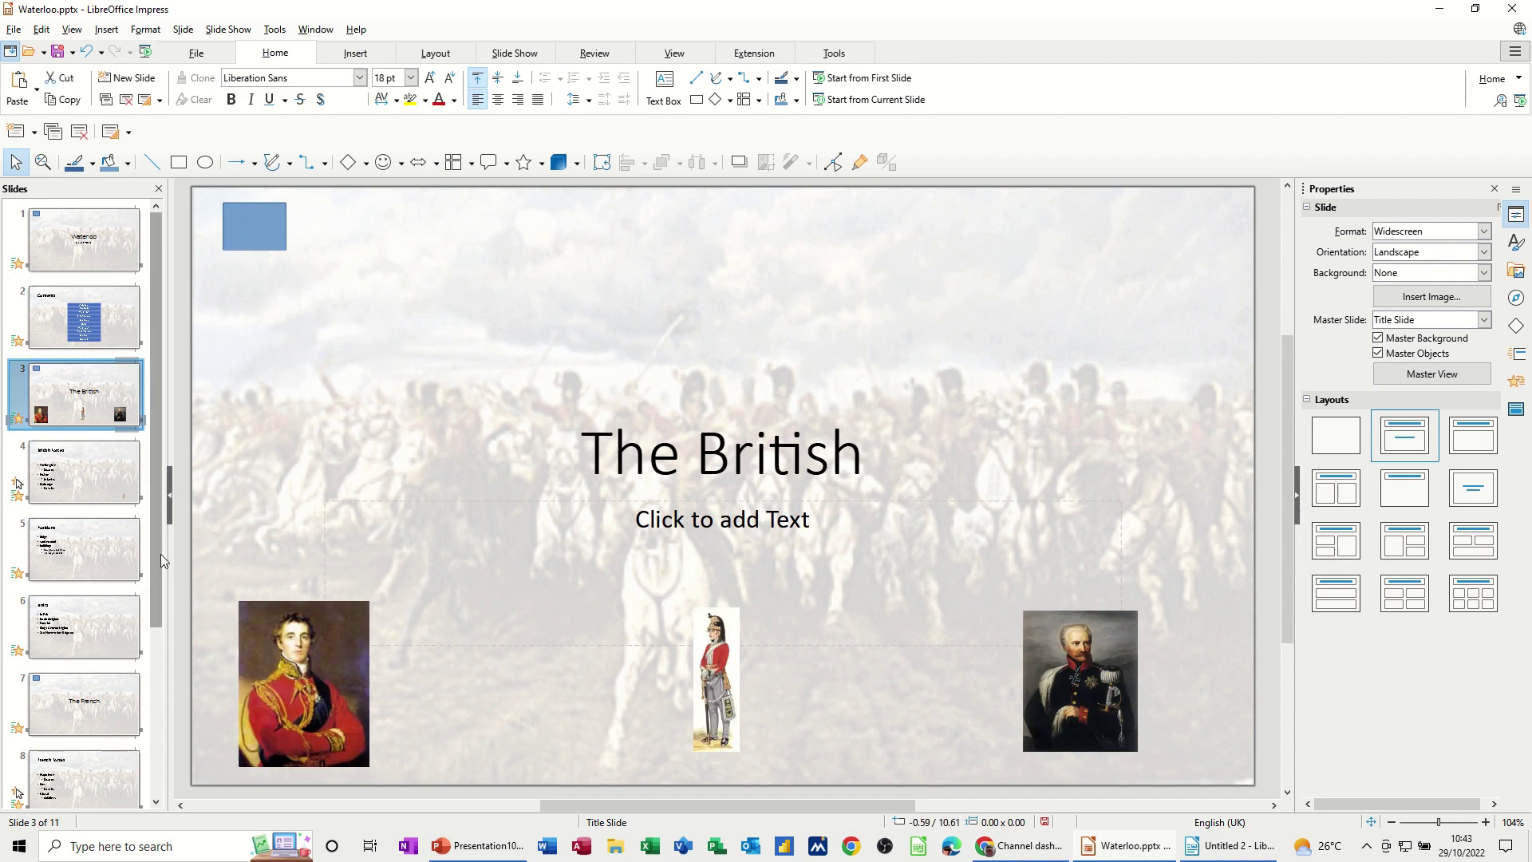
pyautogui.click(104, 693)
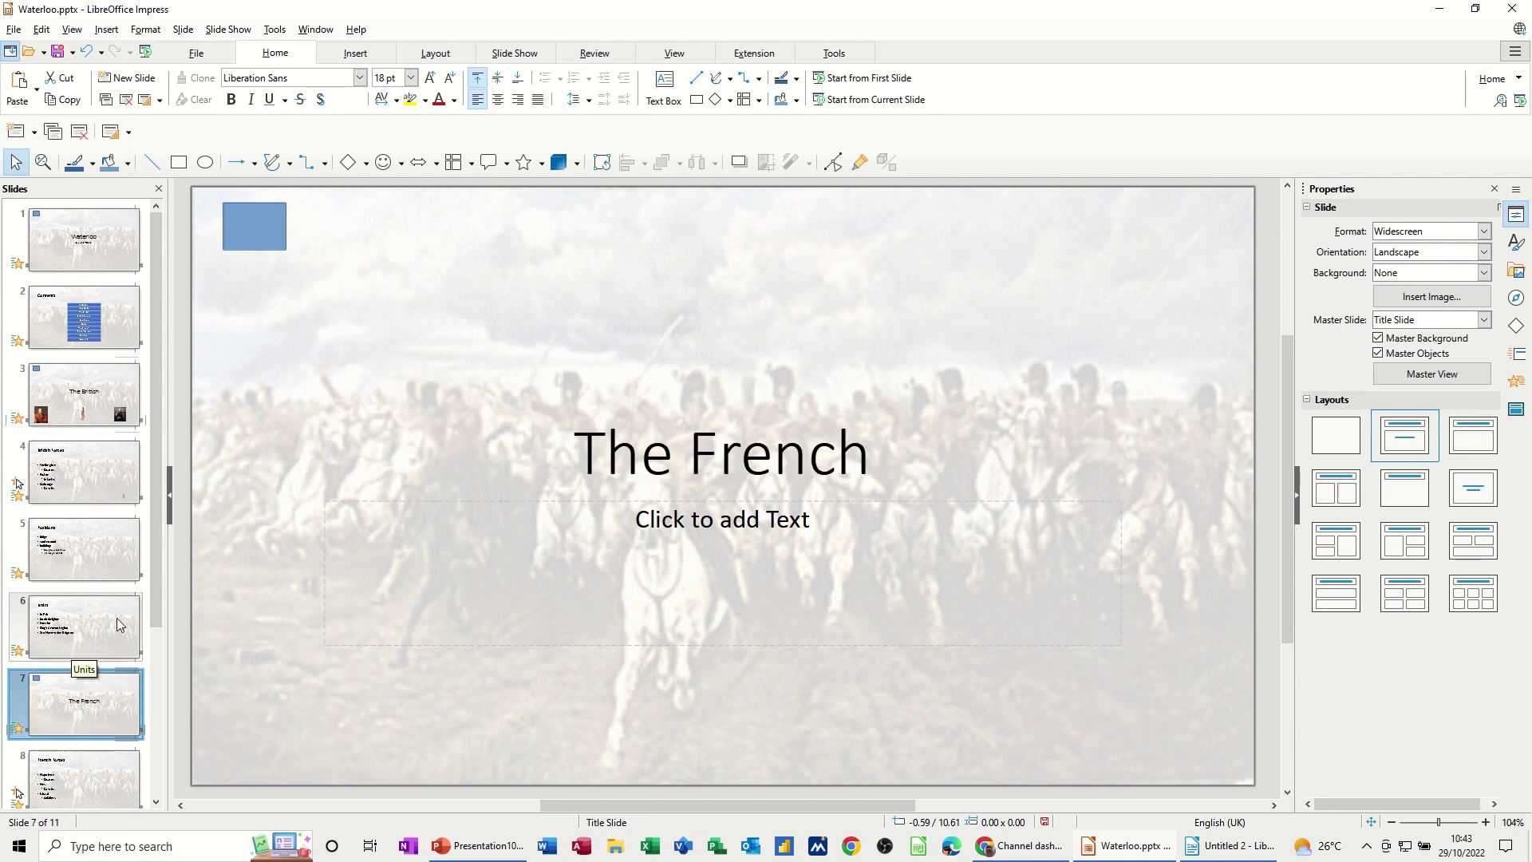
pyautogui.click(99, 477)
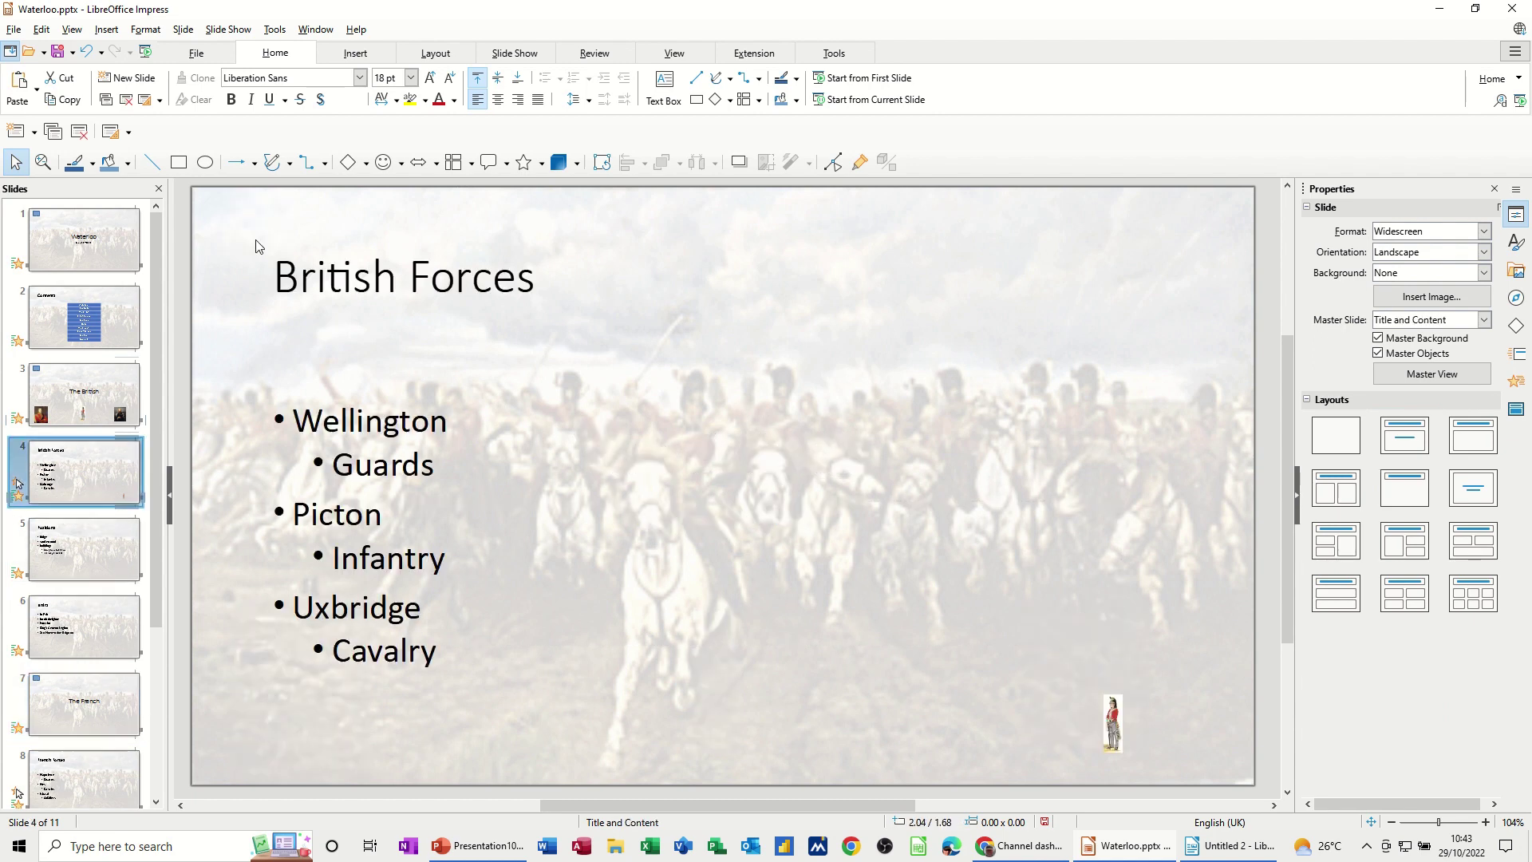
pyautogui.click(130, 311)
pyautogui.click(128, 263)
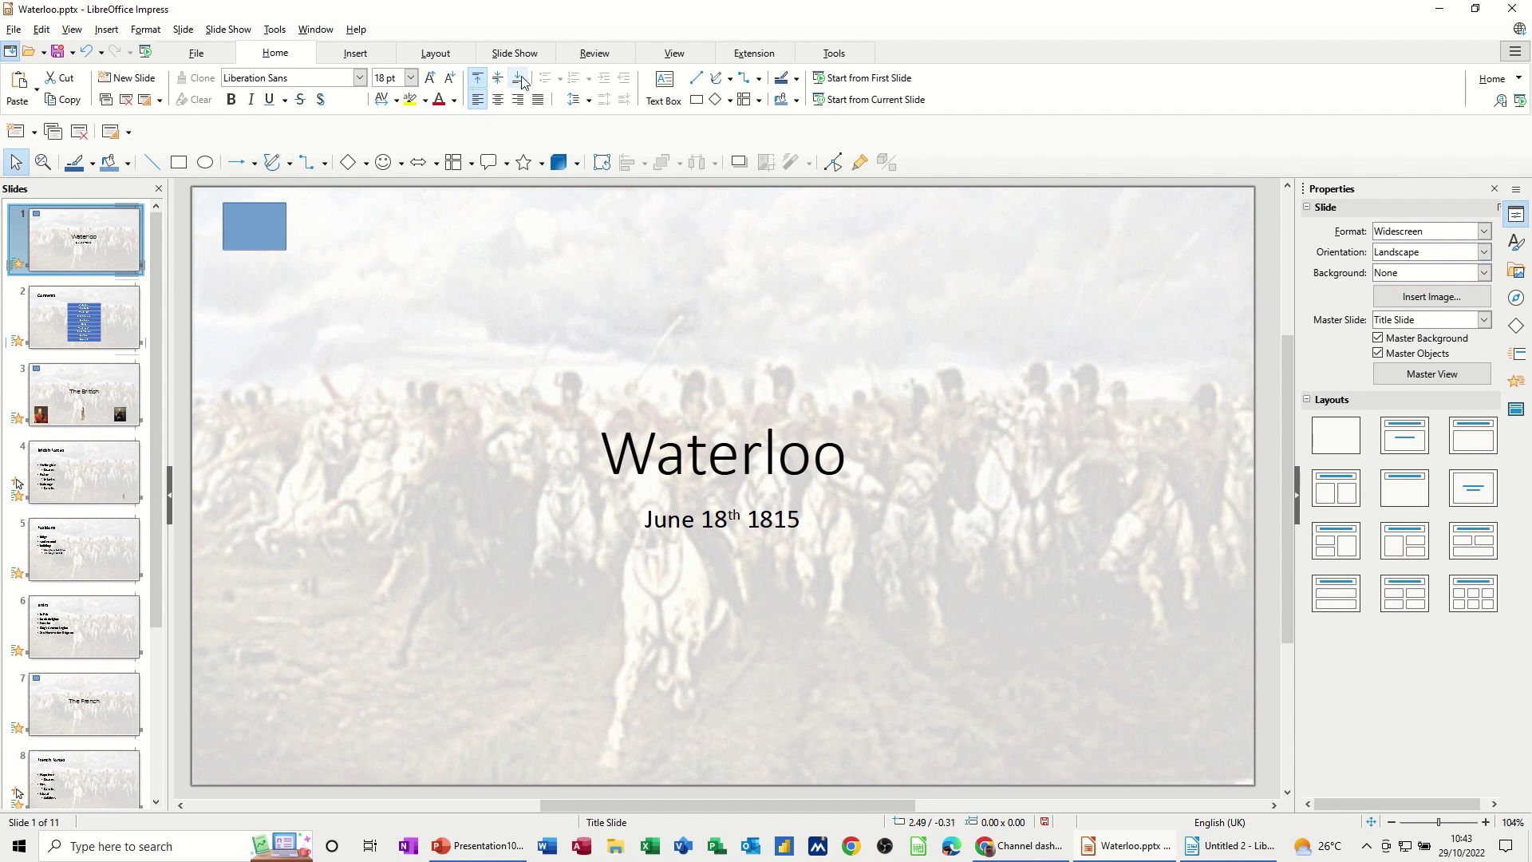
pyautogui.click(673, 53)
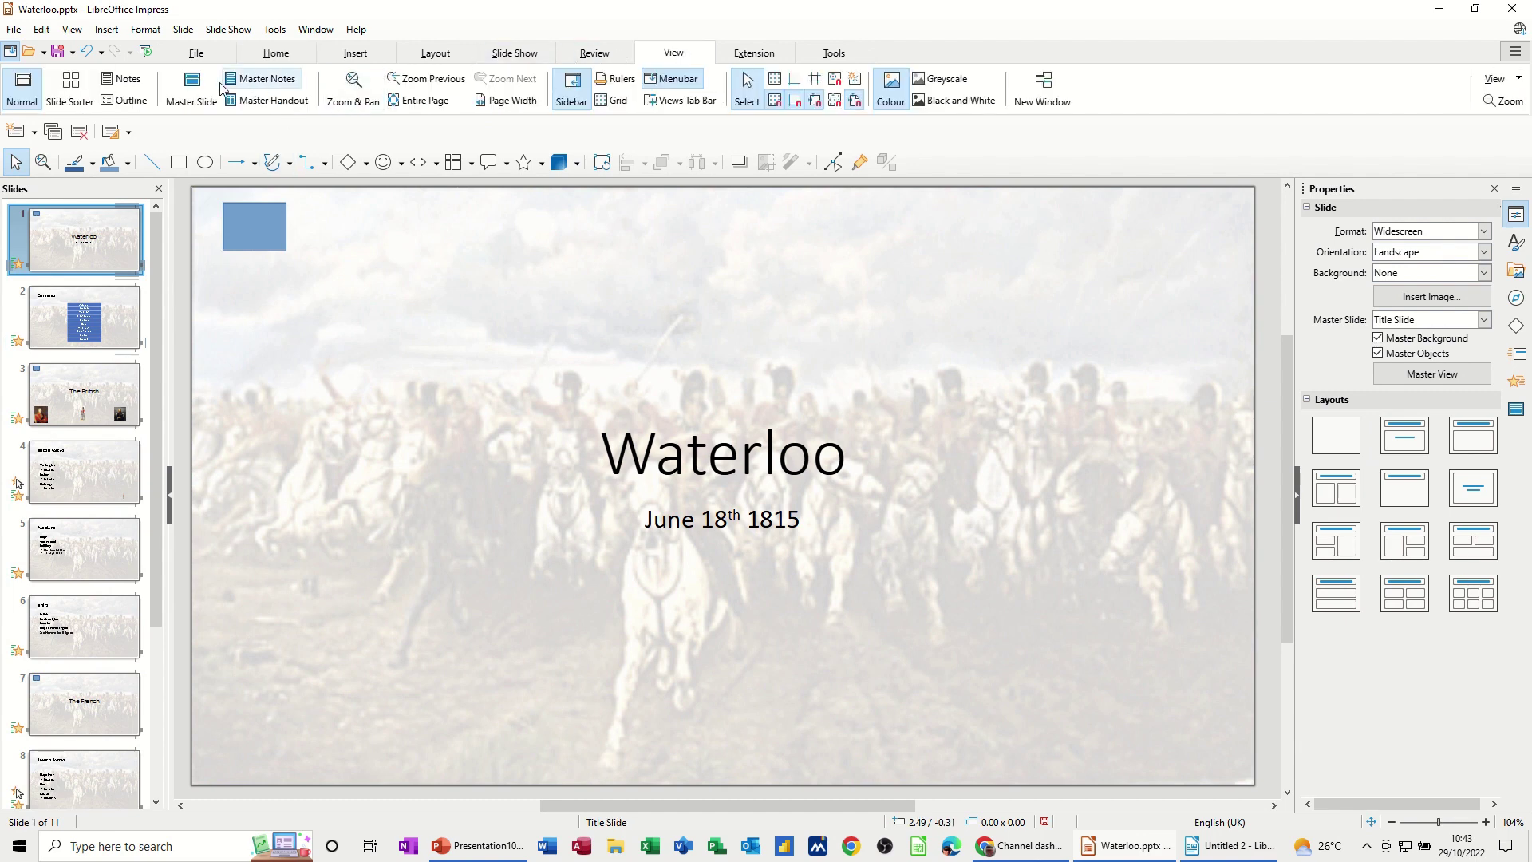
# Paste the title master's blue rectangle onto the Title and Content master.
pyautogui.click(192, 86)
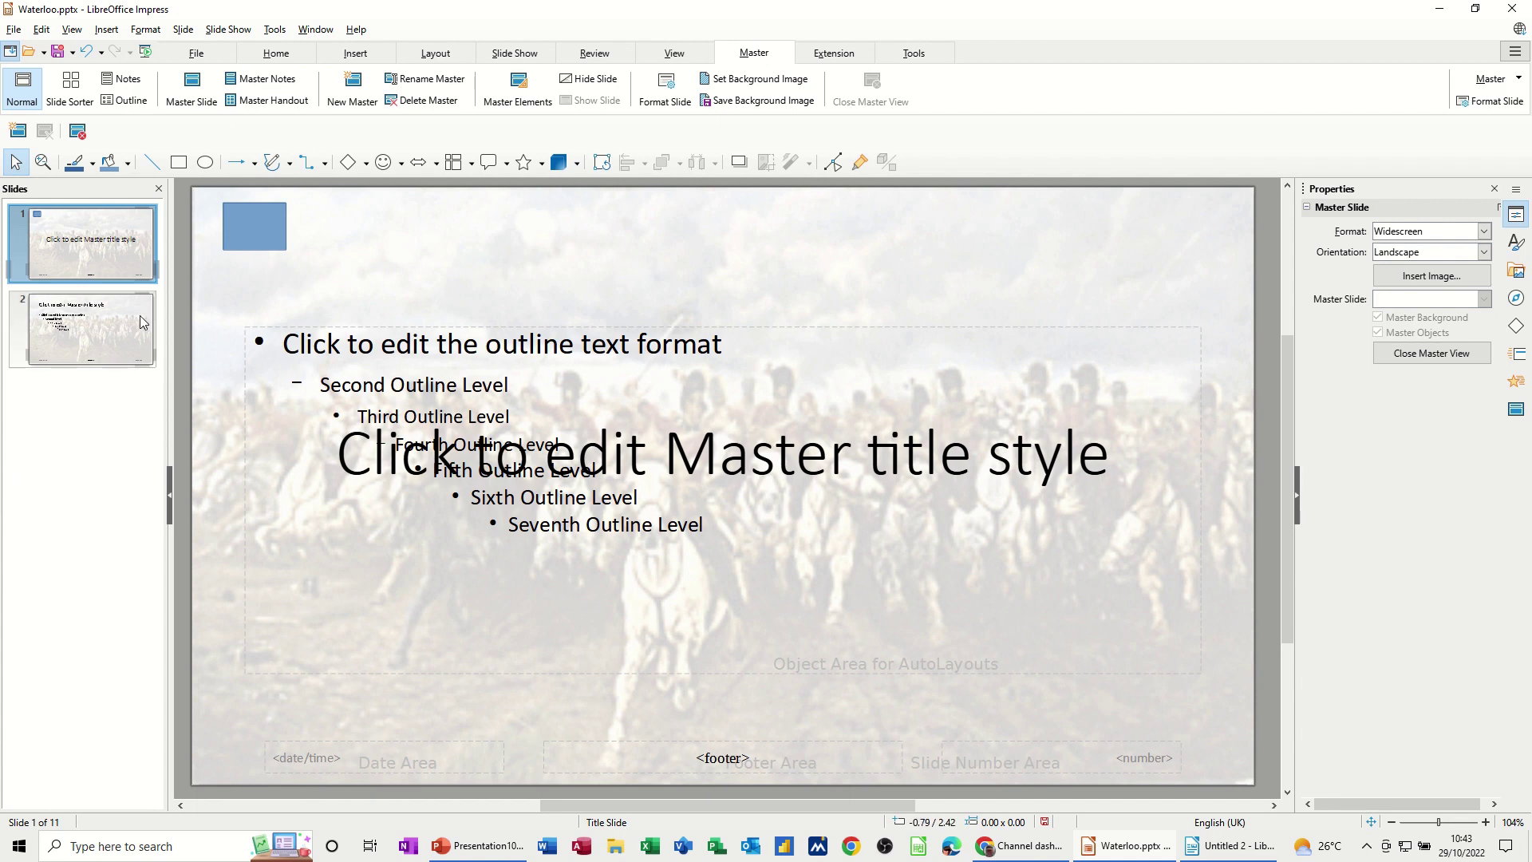
pyautogui.click(256, 230)
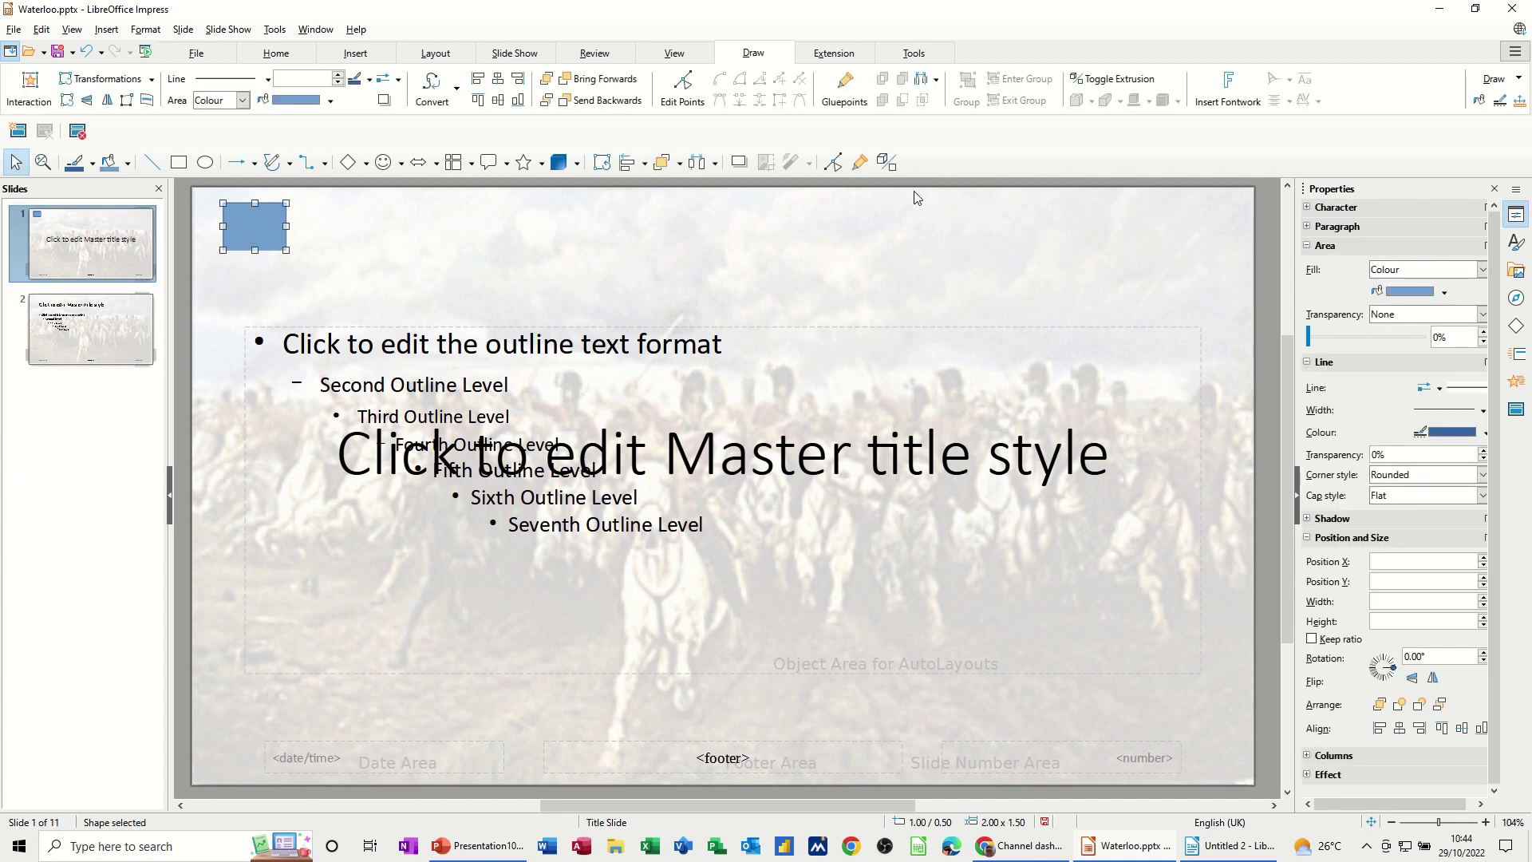
pyautogui.click(63, 334)
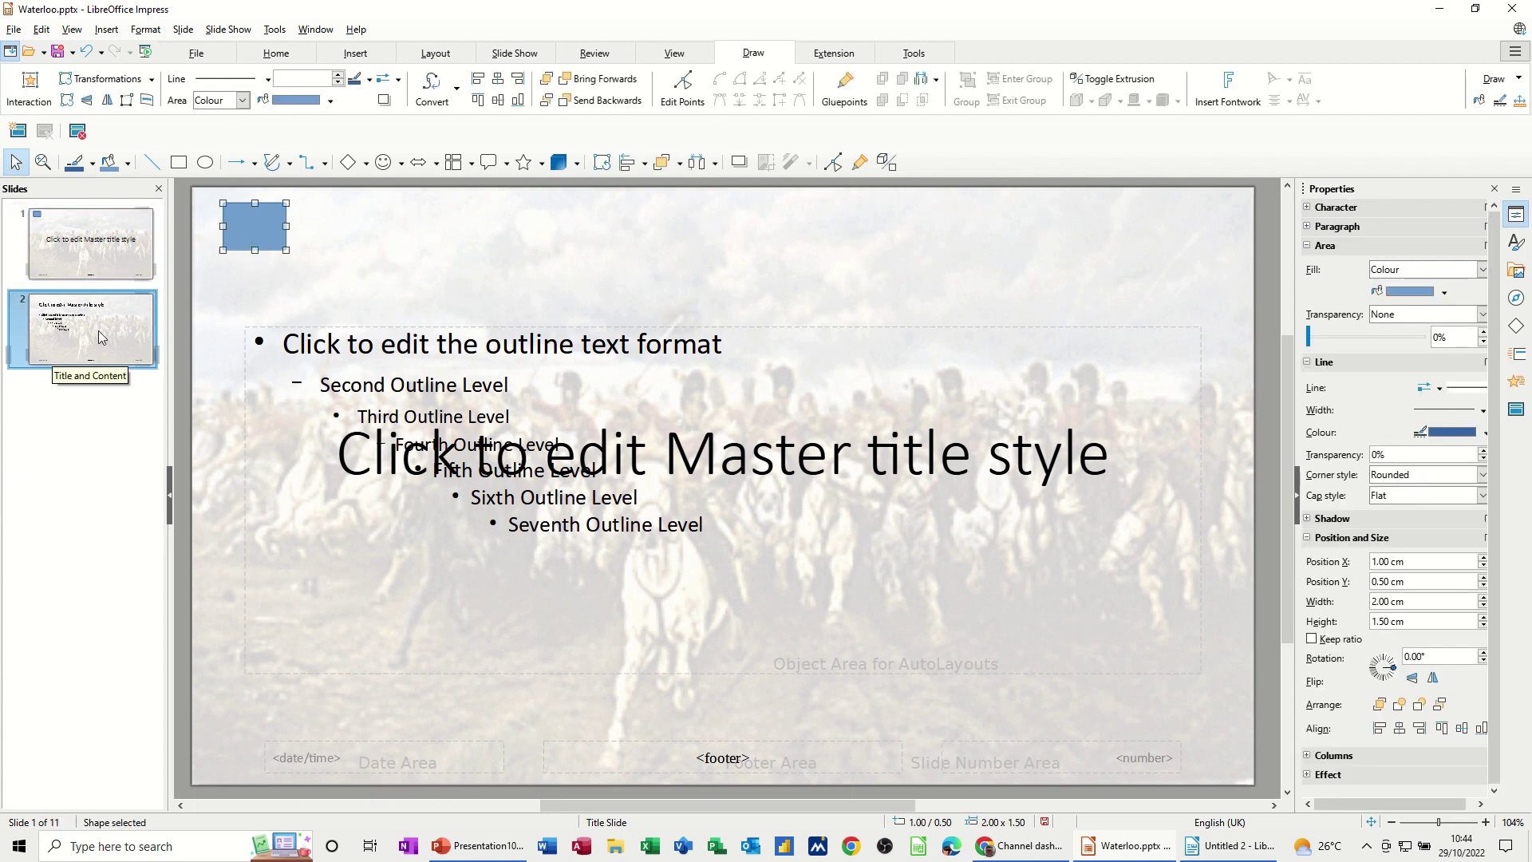
pyautogui.hotkey('ctrl', 'v')
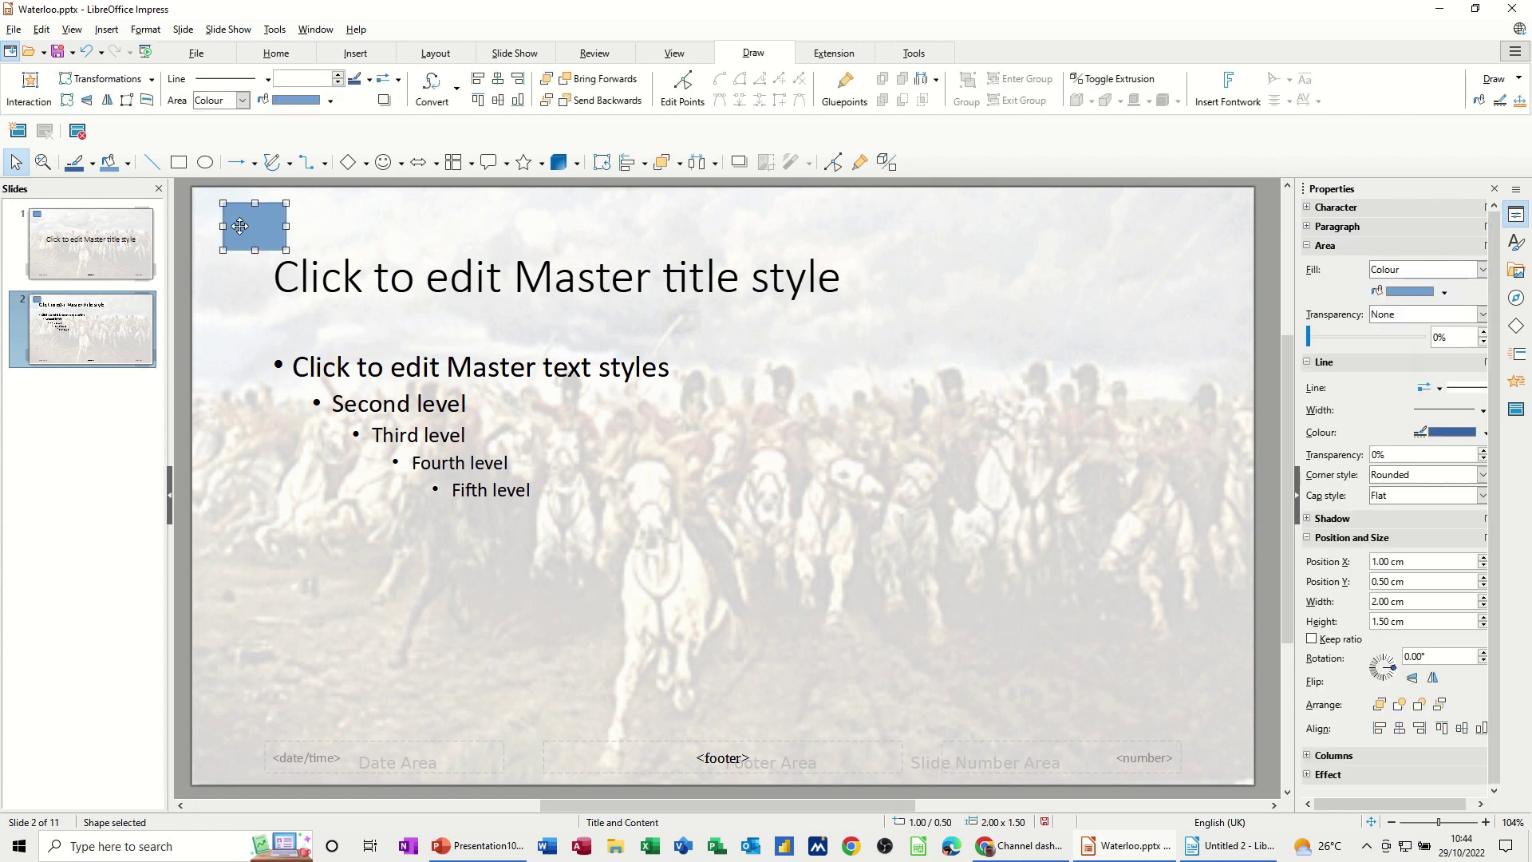
# Hyperlink the pasted rectangle to the Contents slide and return to Normal view.
pyautogui.hotkey('ctrl', 'k')
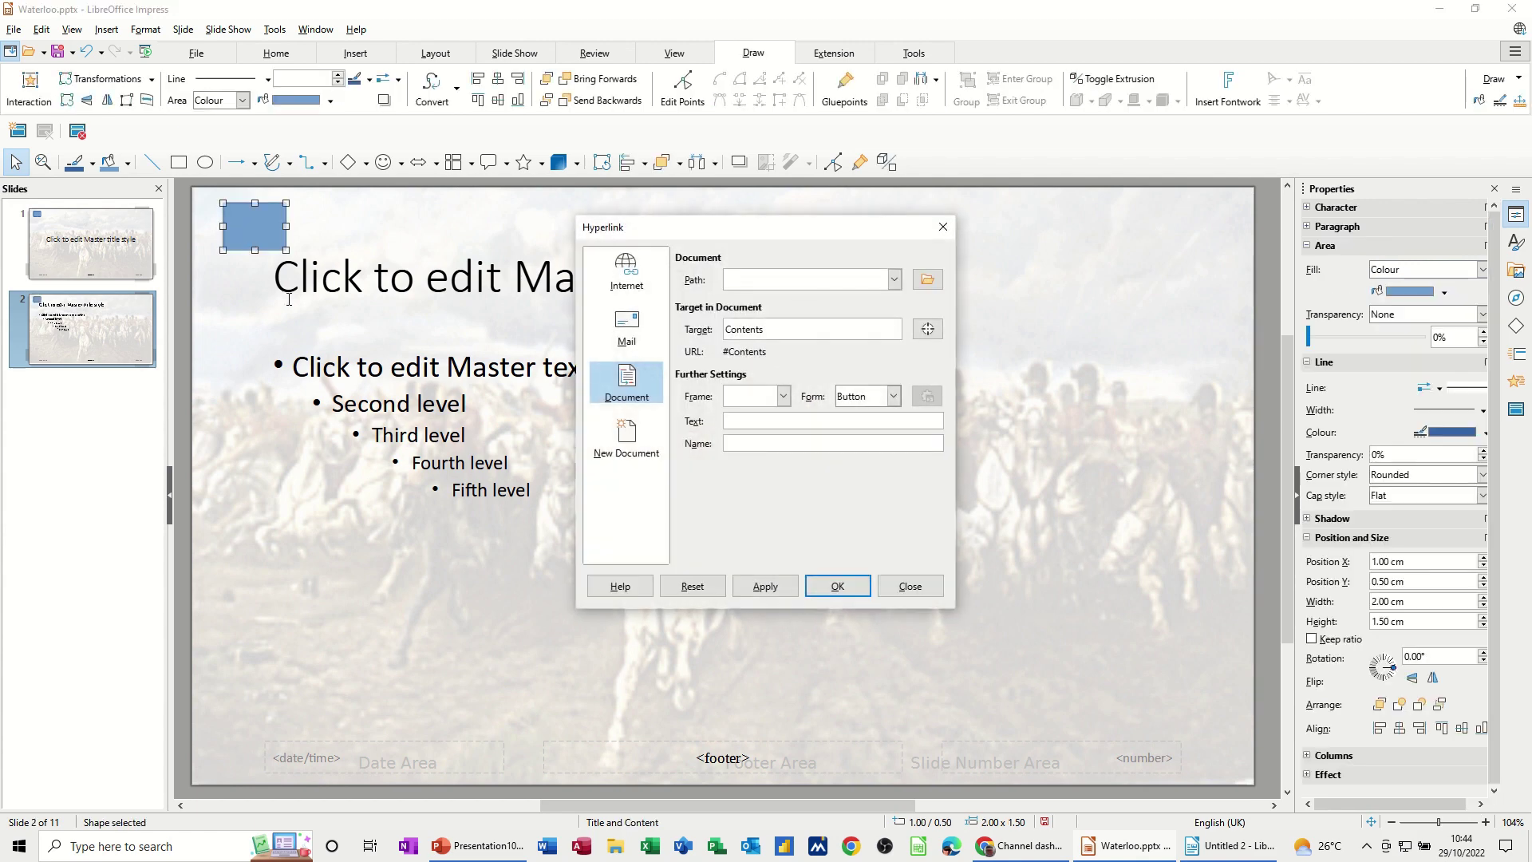
pyautogui.click(883, 587)
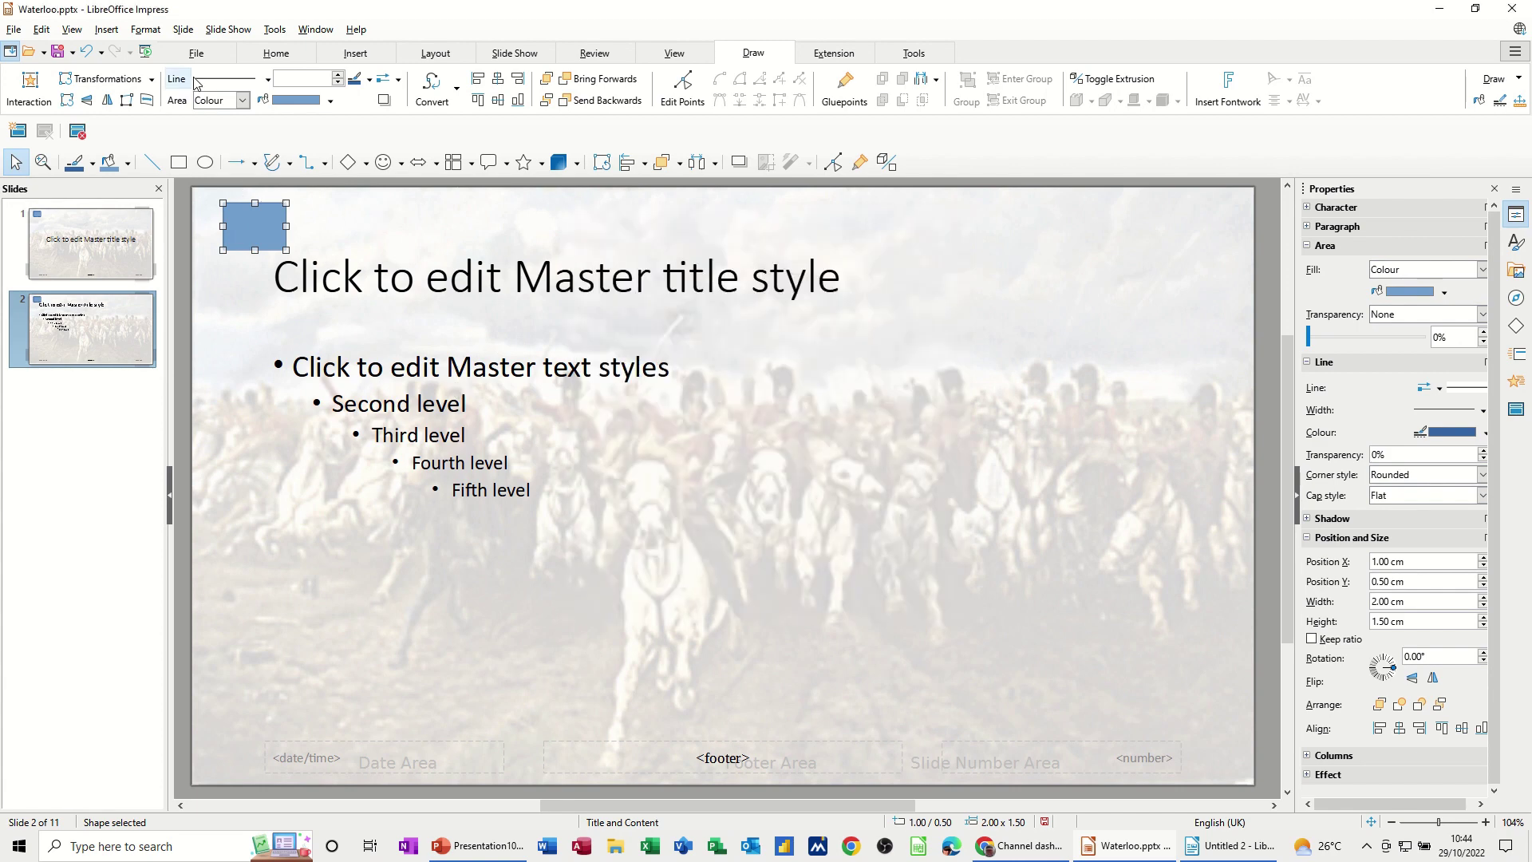
pyautogui.click(673, 53)
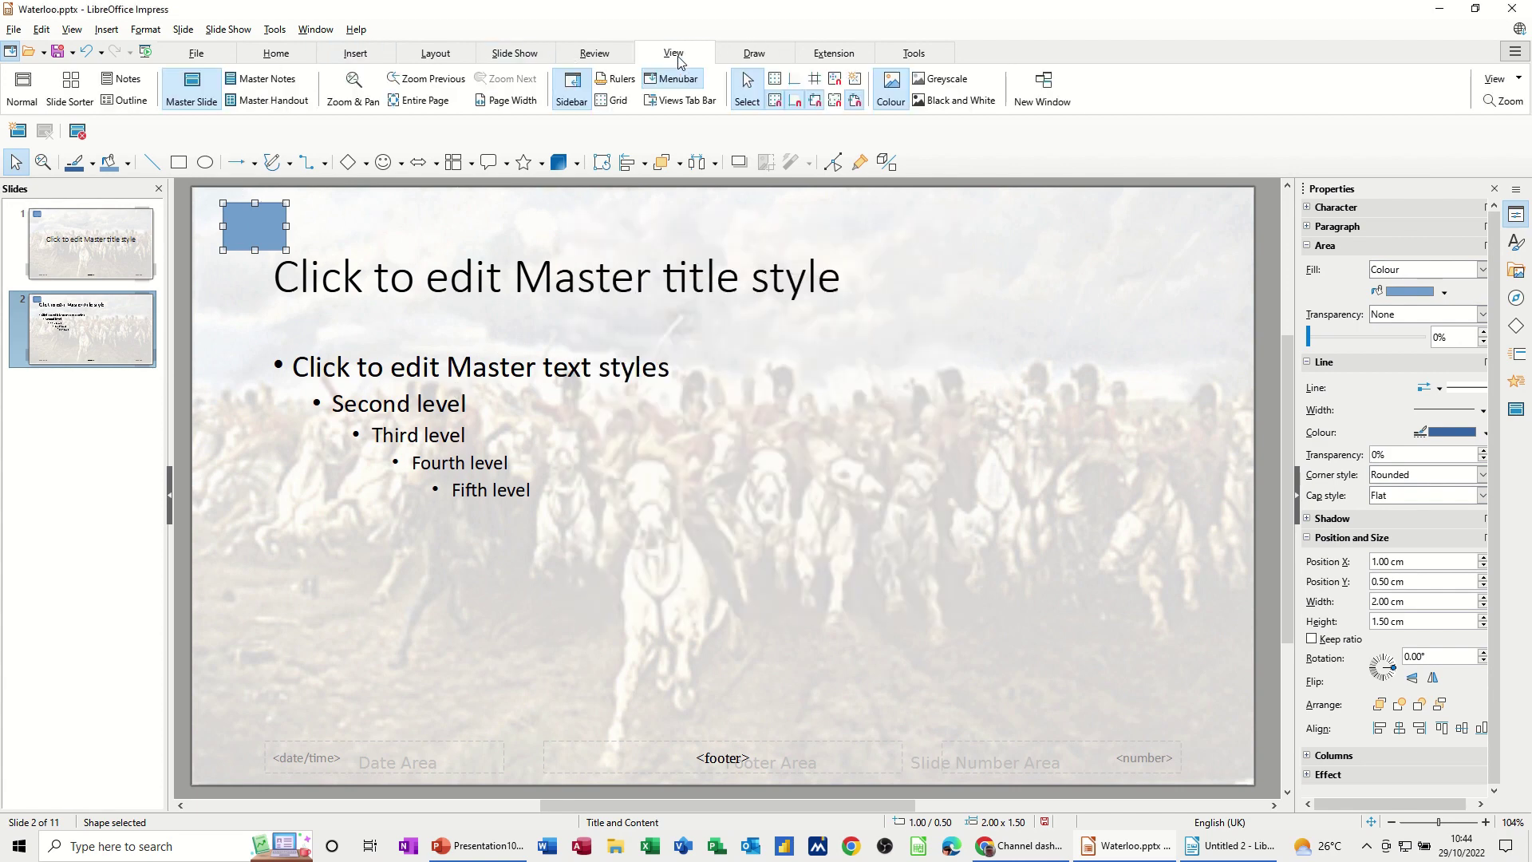
pyautogui.click(41, 93)
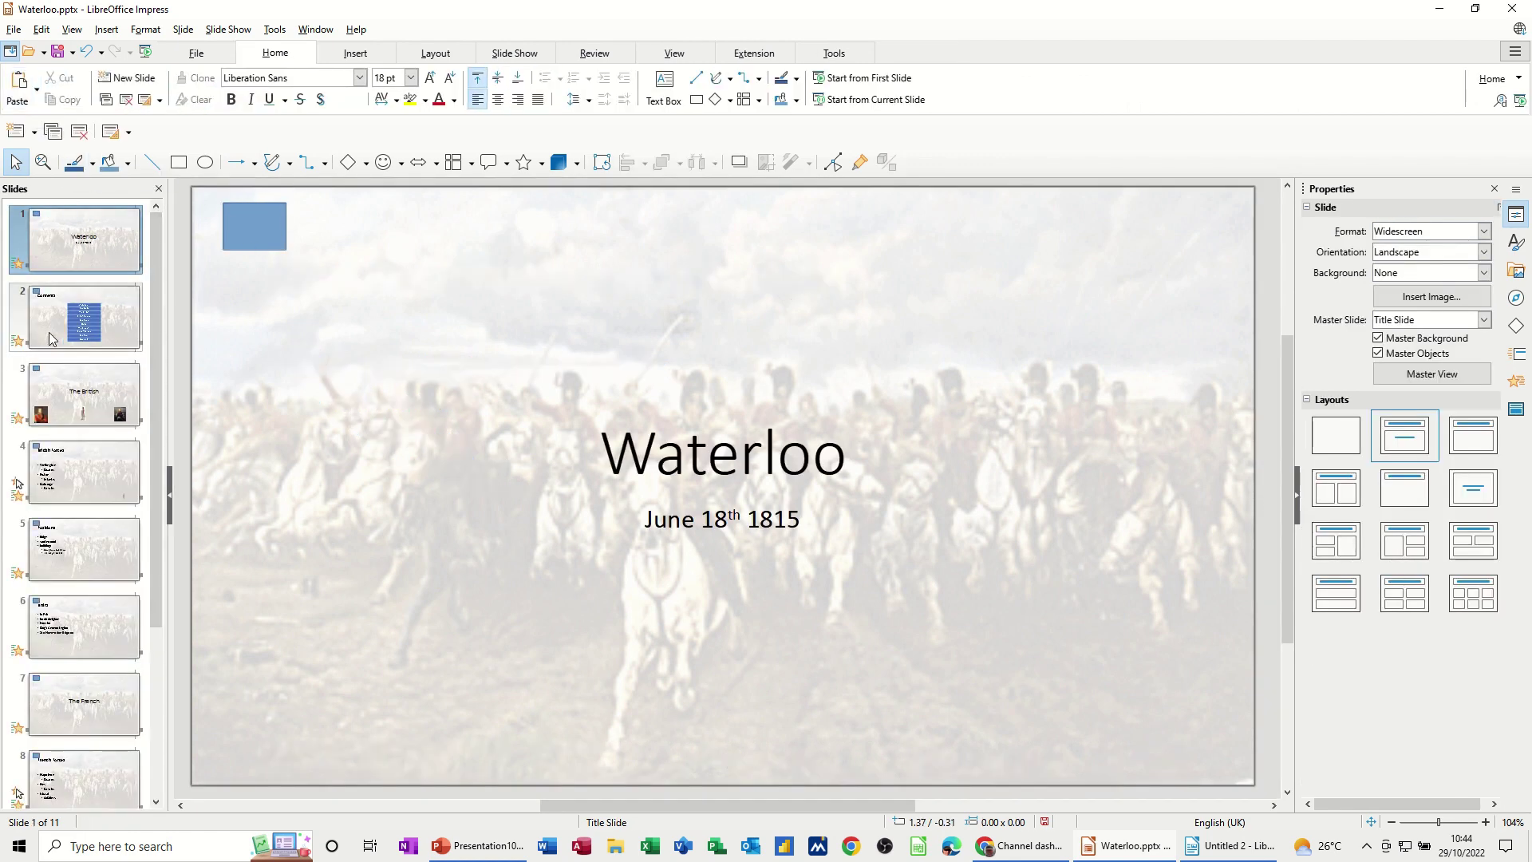
# Check the rectangle on The British, British Forces and Positions slides, then show Contents.
pyautogui.click(72, 392)
pyautogui.click(74, 475)
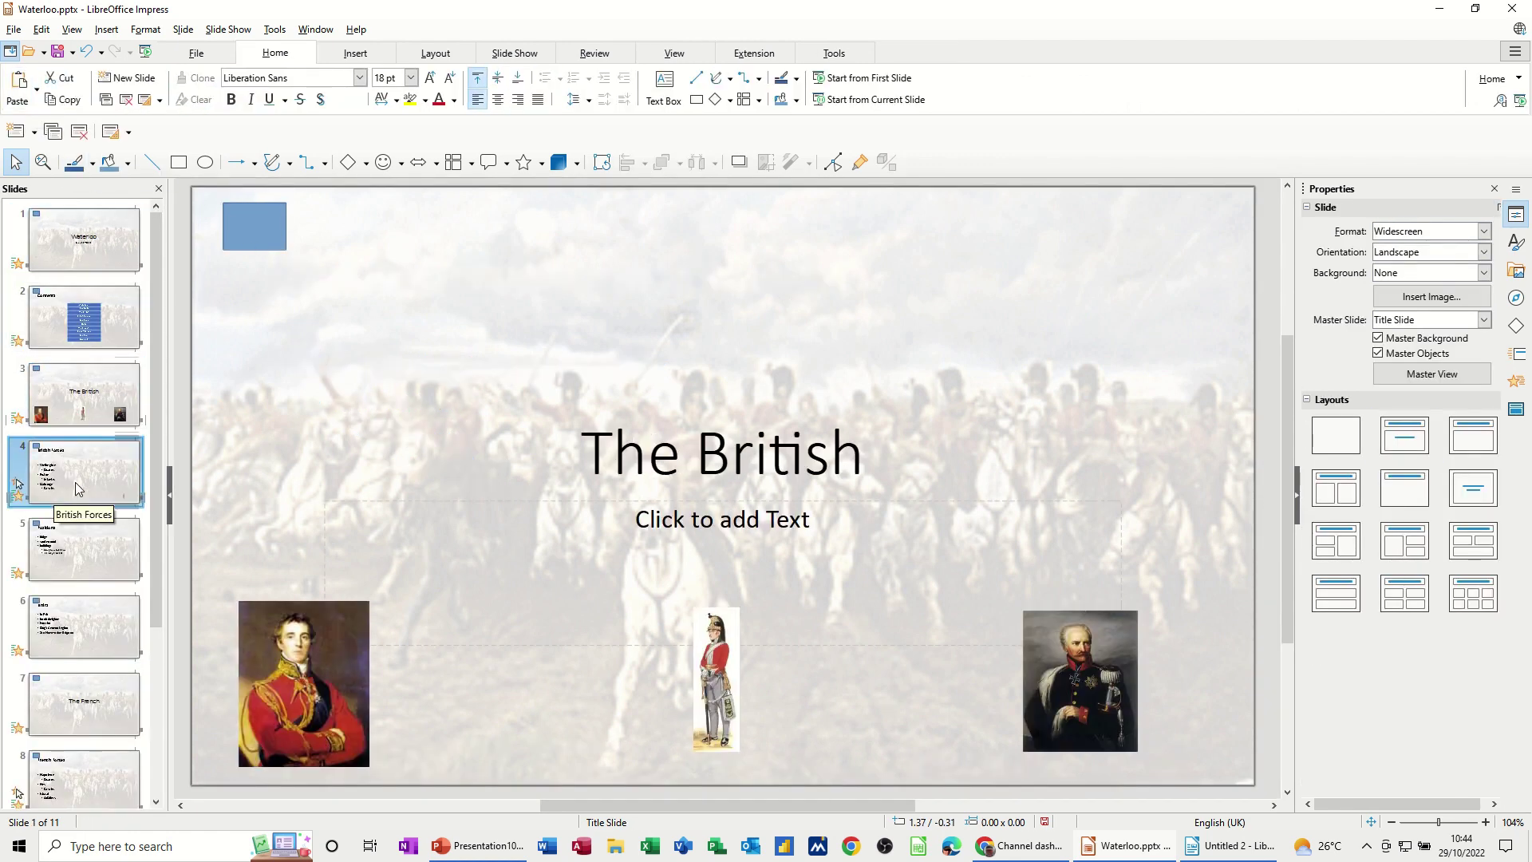
pyautogui.click(69, 545)
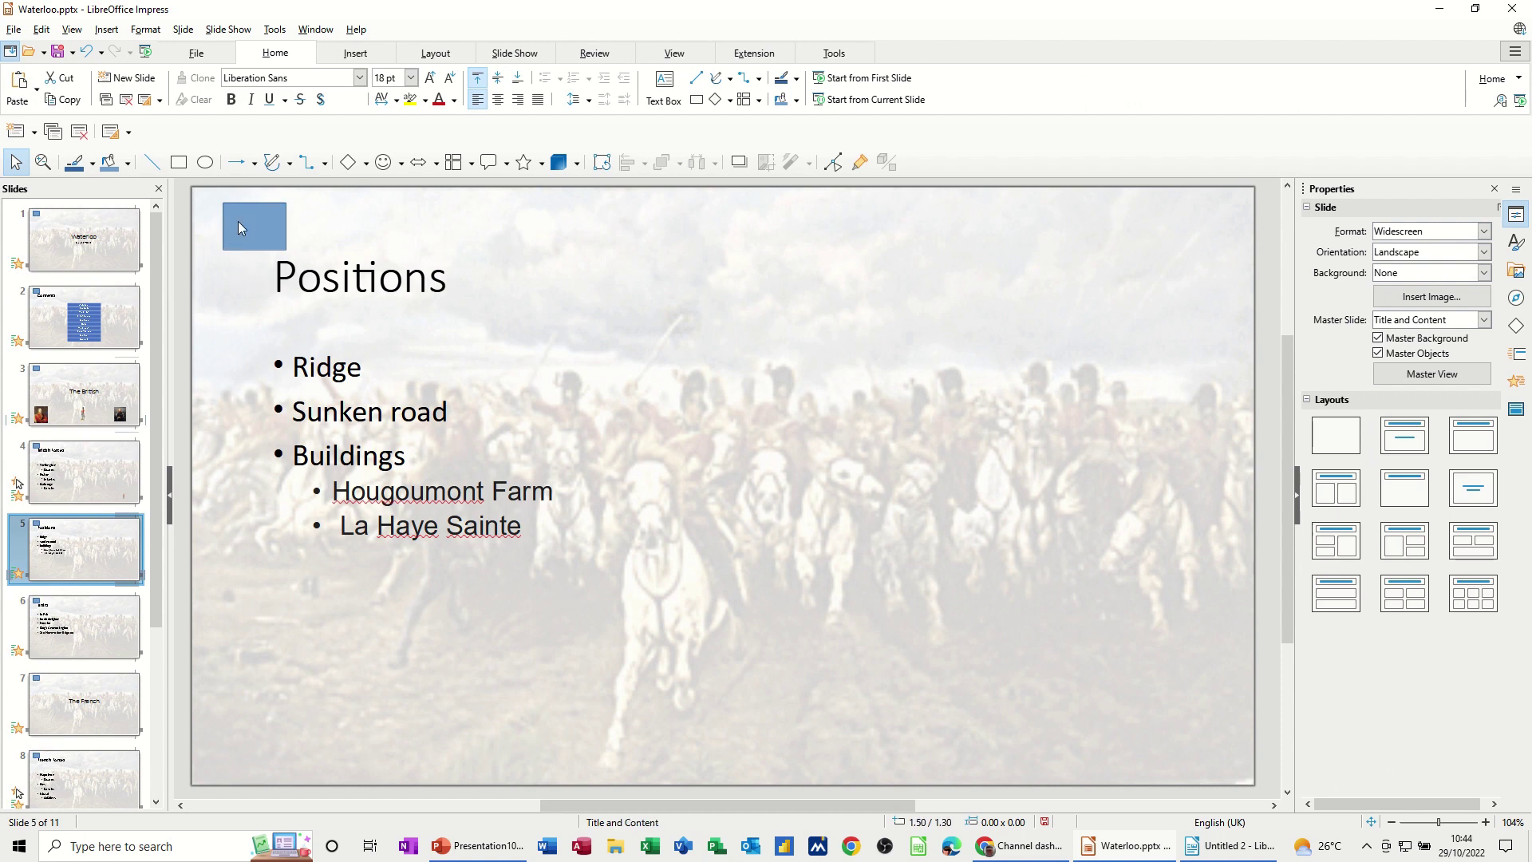
pyautogui.click(124, 339)
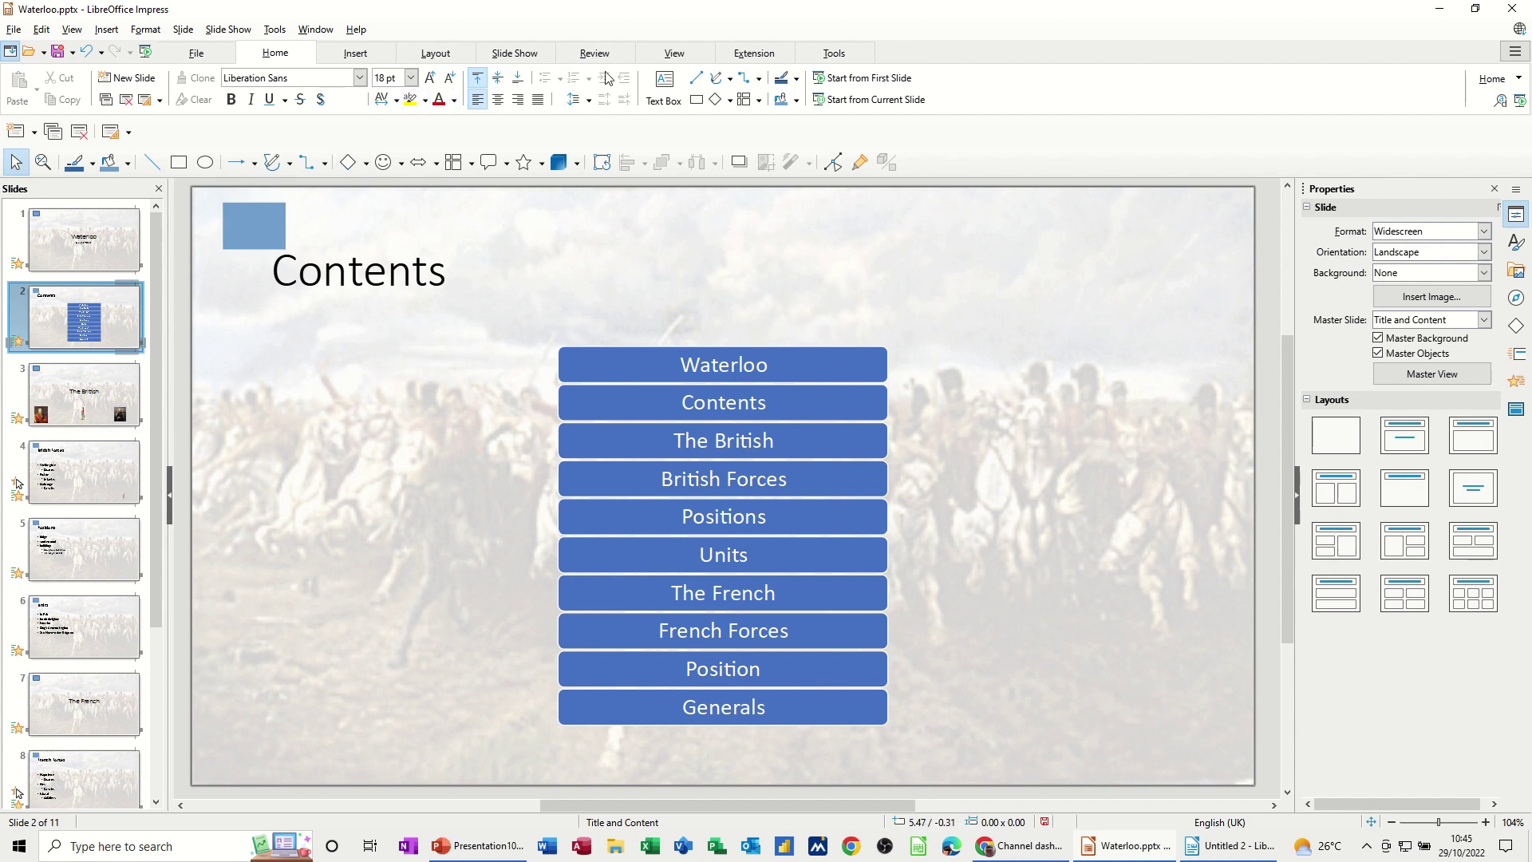
pyautogui.click(673, 53)
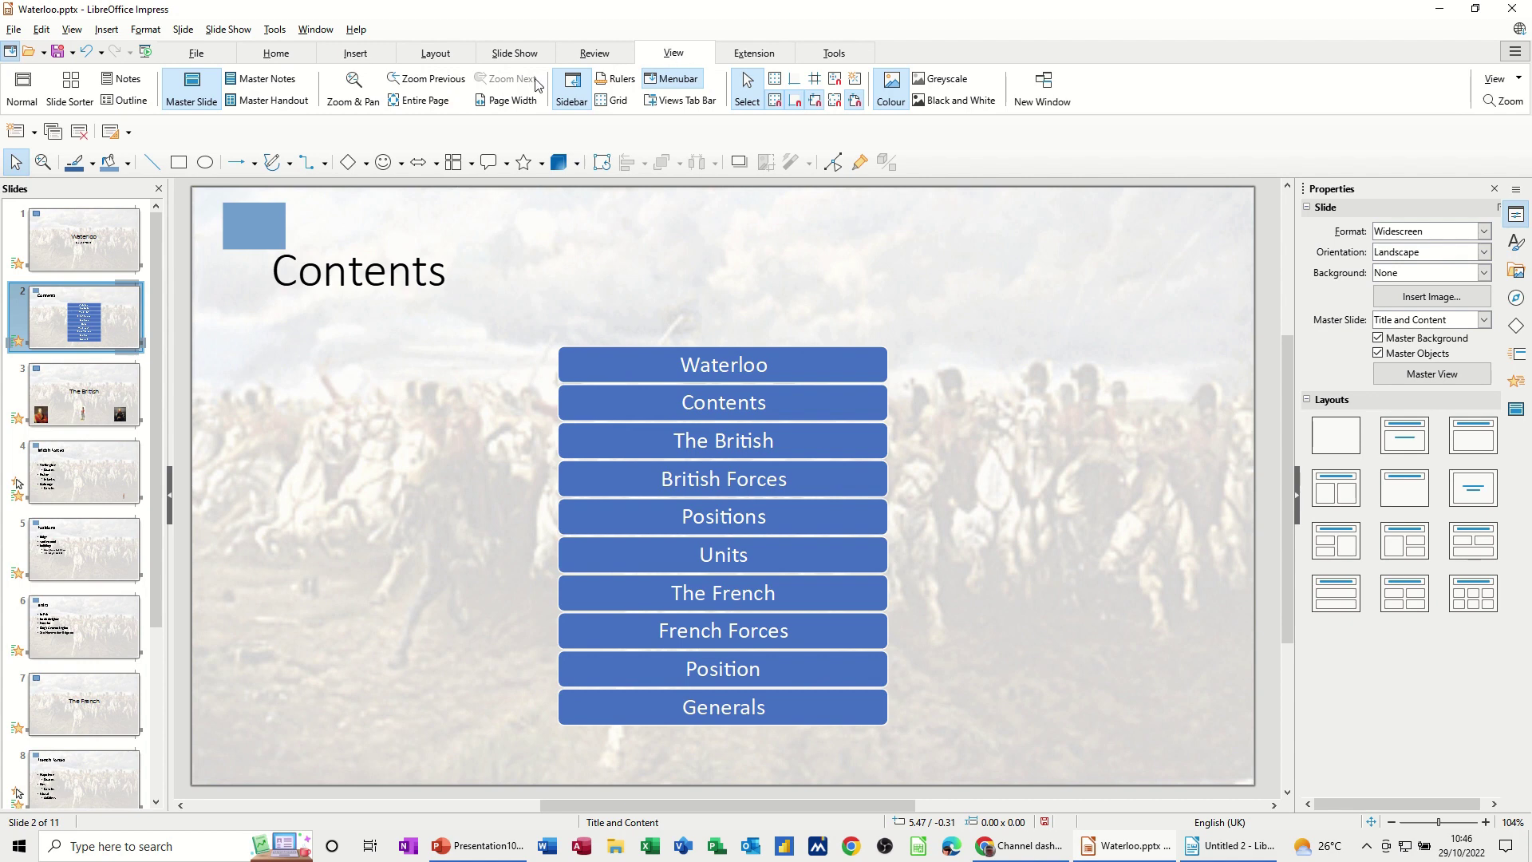
# Set 100% area transparency on the rectangle in the Title and Content and Title Slide masters.
pyautogui.click(192, 103)
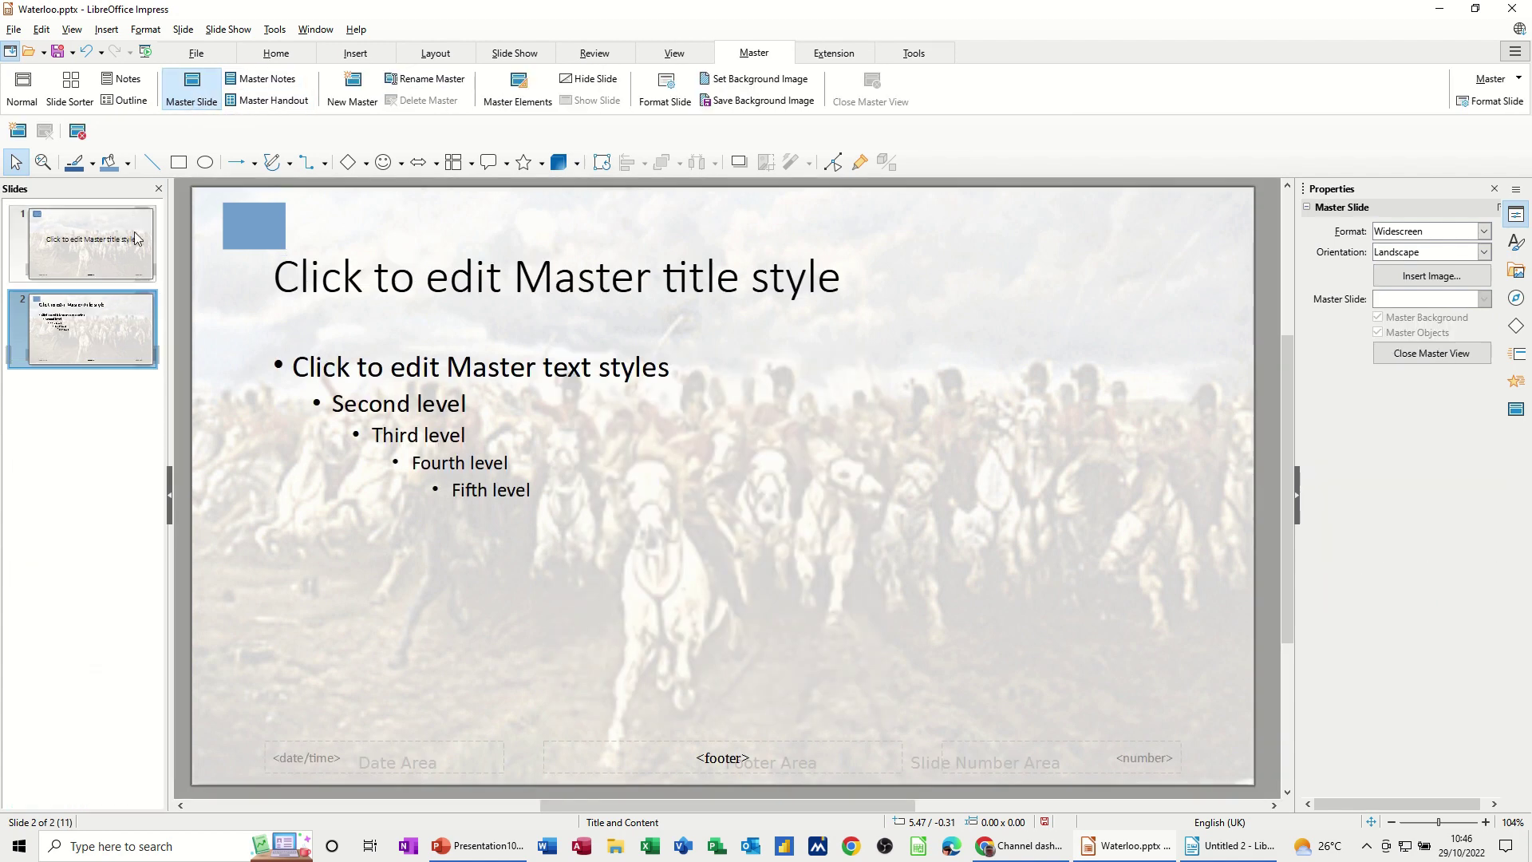
pyautogui.click(251, 235)
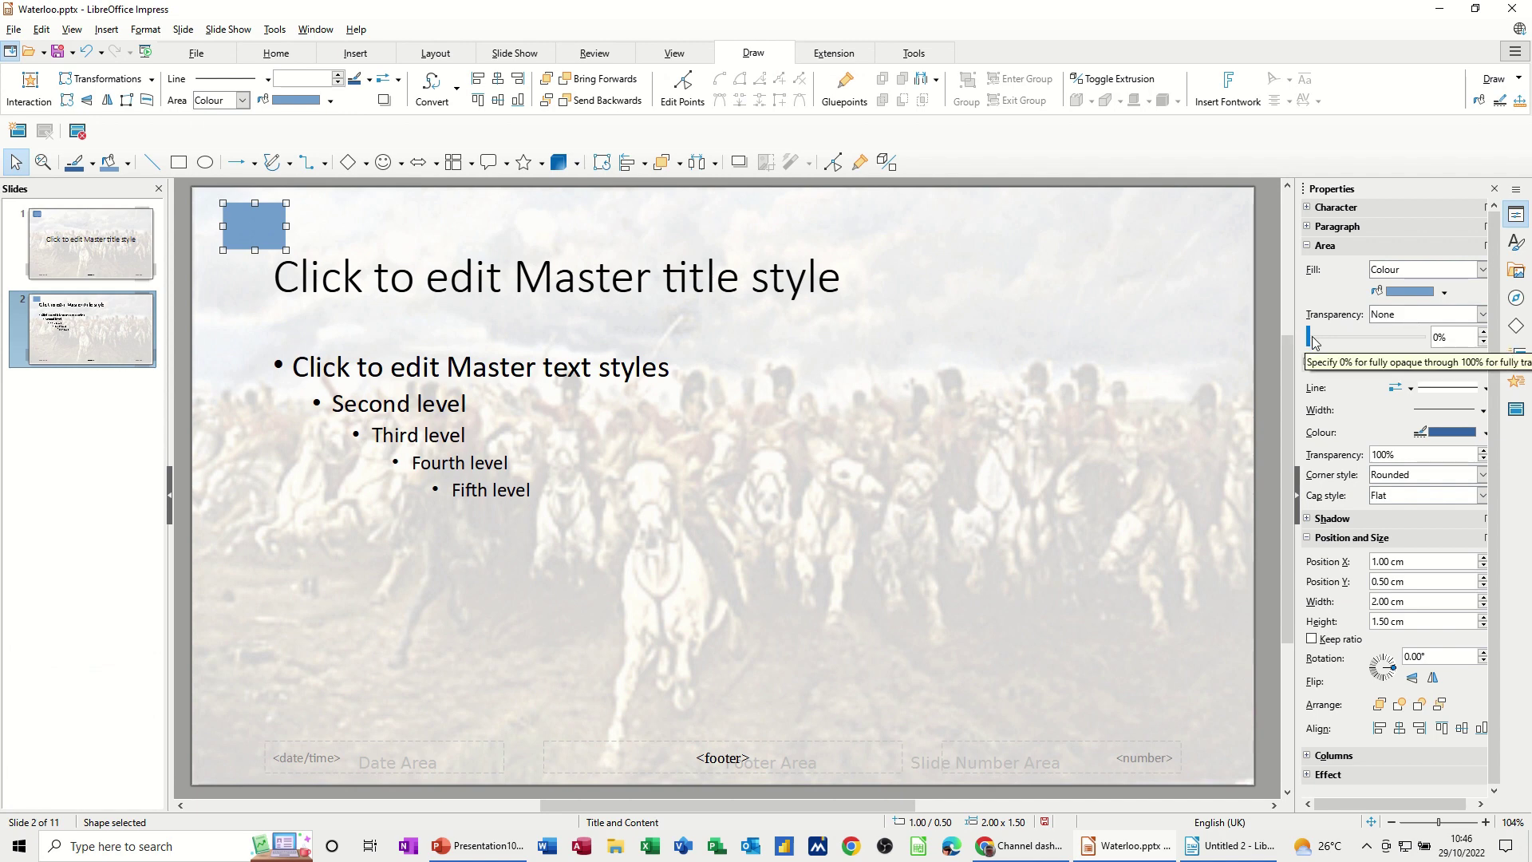
pyautogui.moveTo(1309, 343); pyautogui.dragTo(1428, 351)
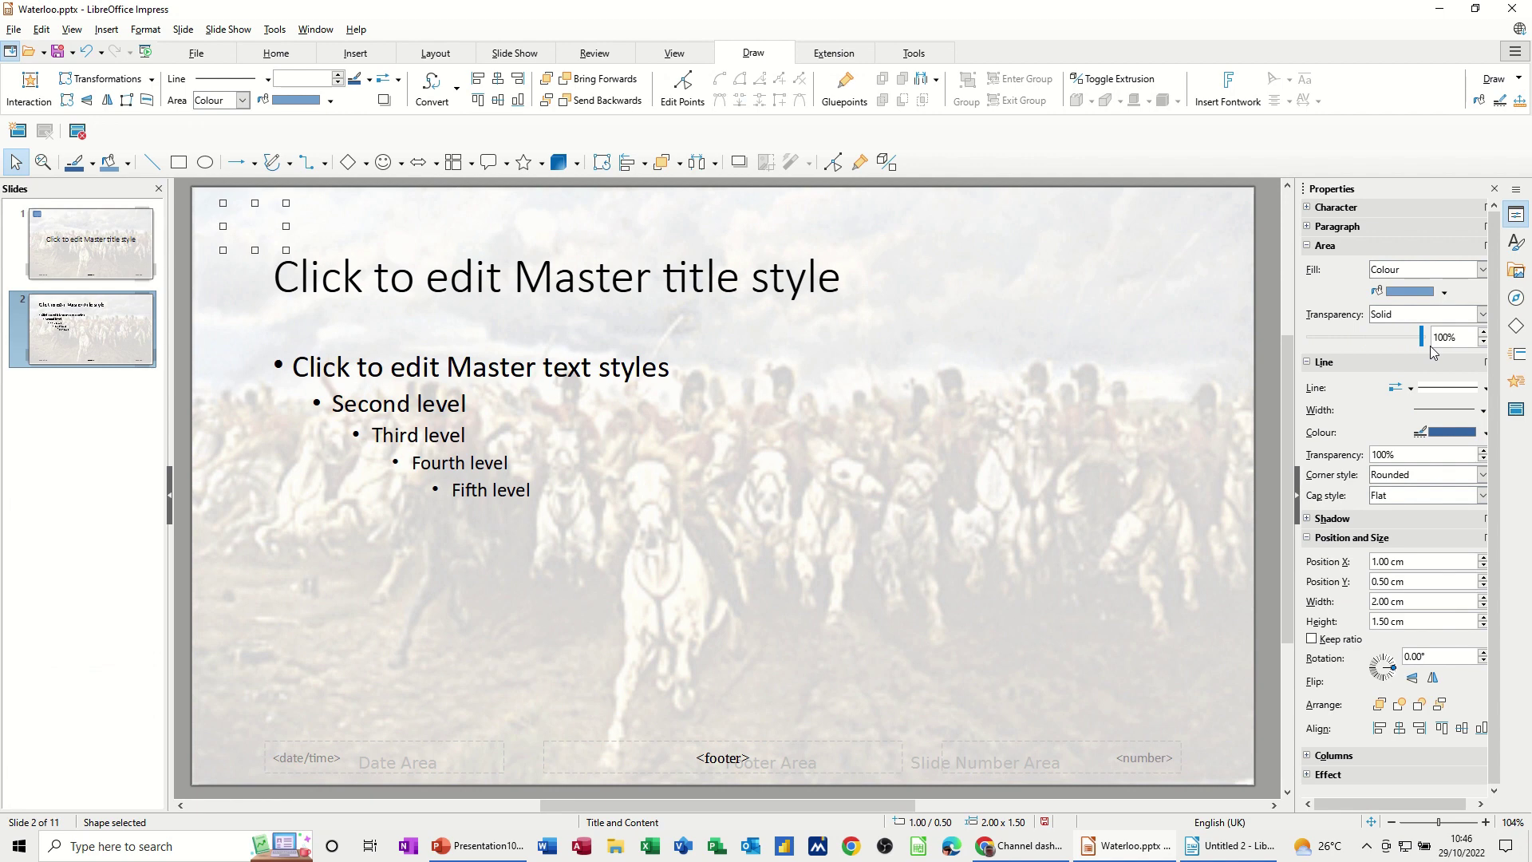
pyautogui.click(134, 263)
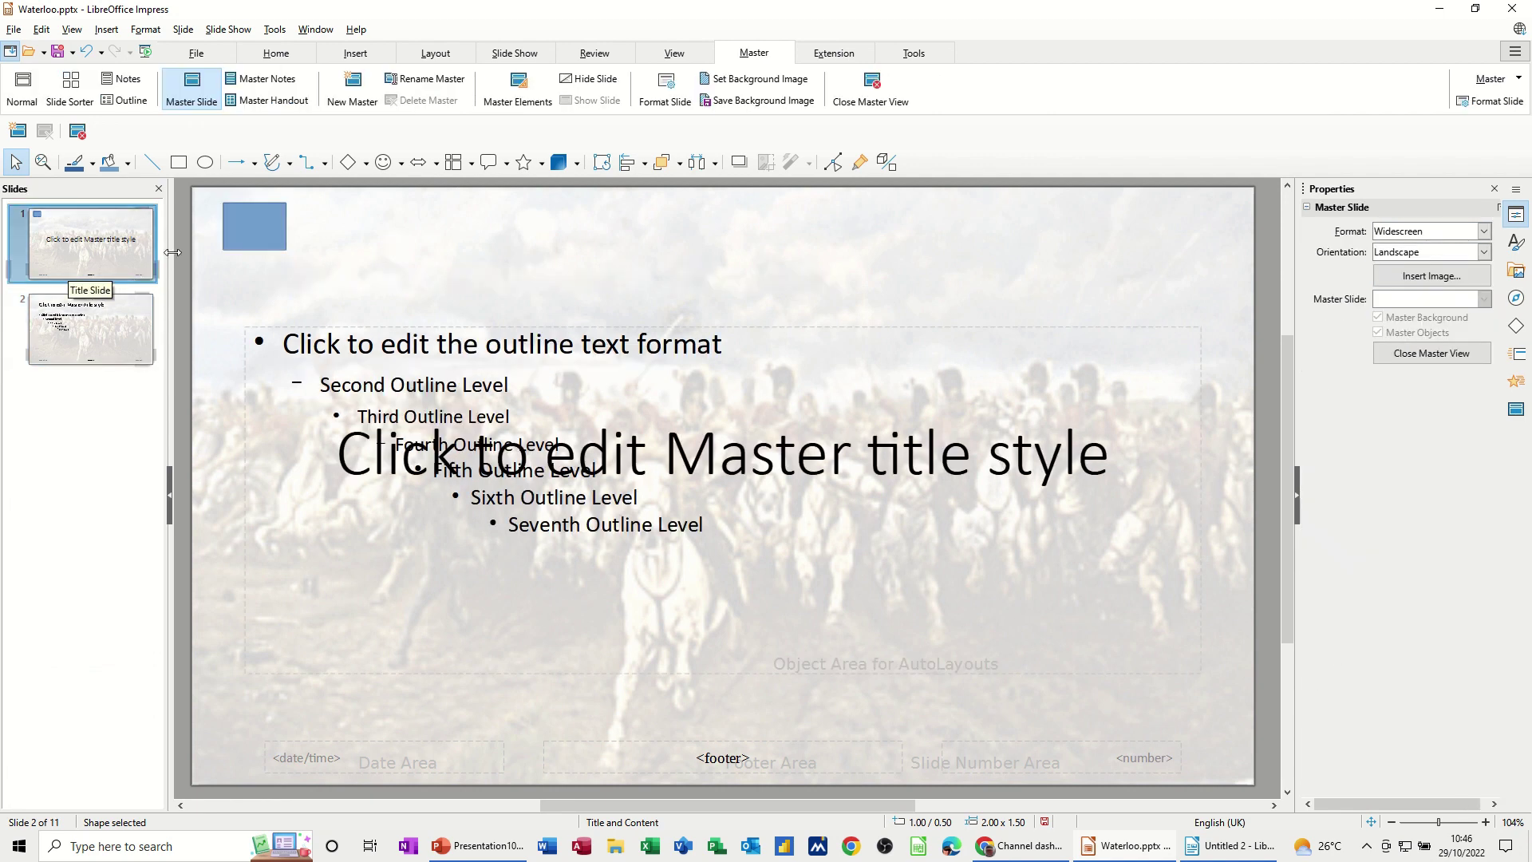
pyautogui.click(259, 227)
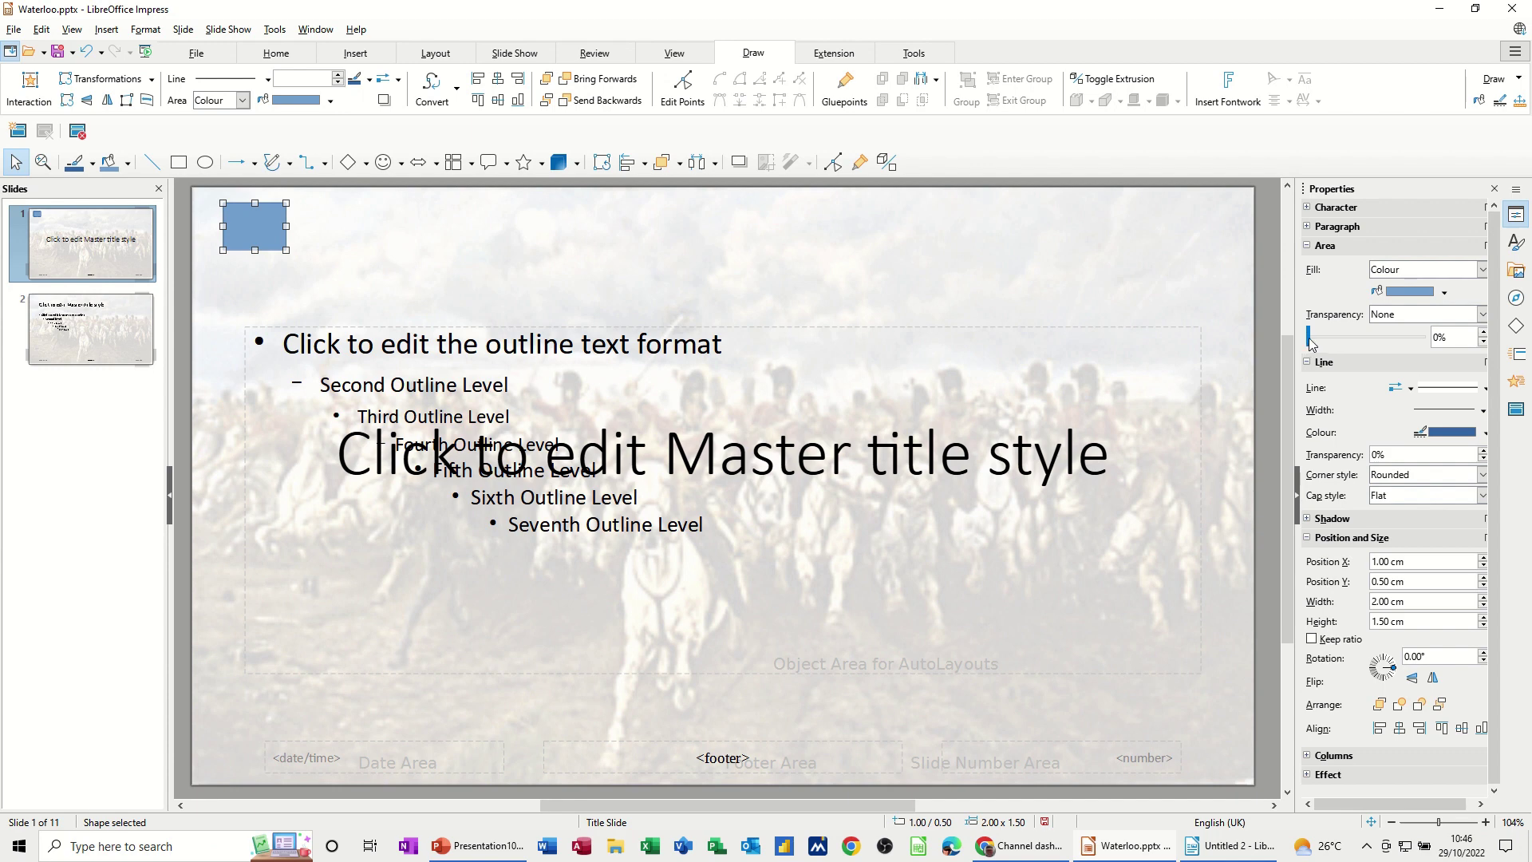
pyautogui.moveTo(1308, 339); pyautogui.dragTo(1431, 348)
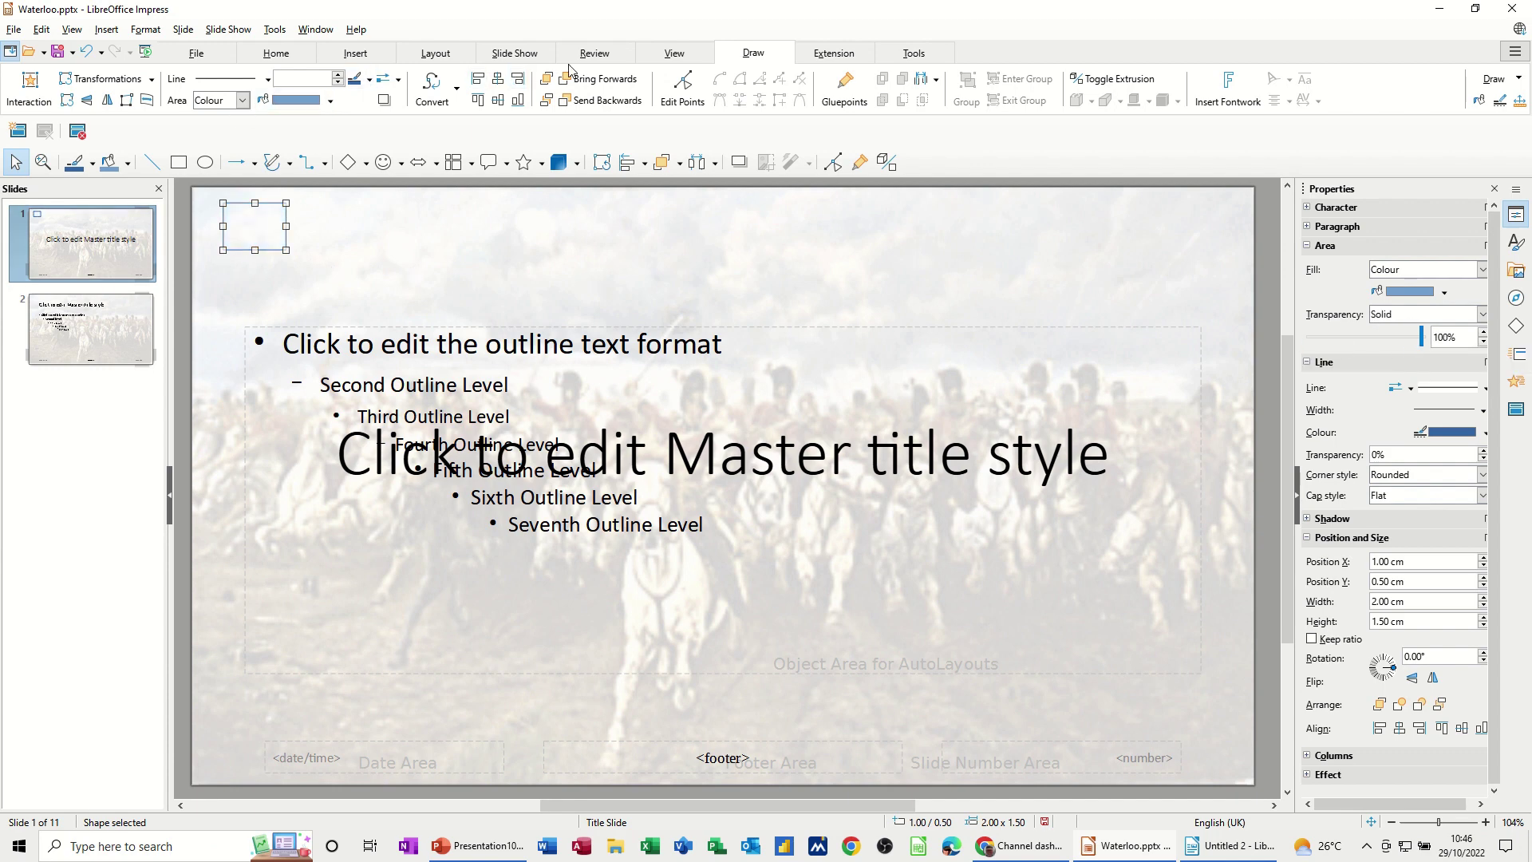
pyautogui.click(674, 53)
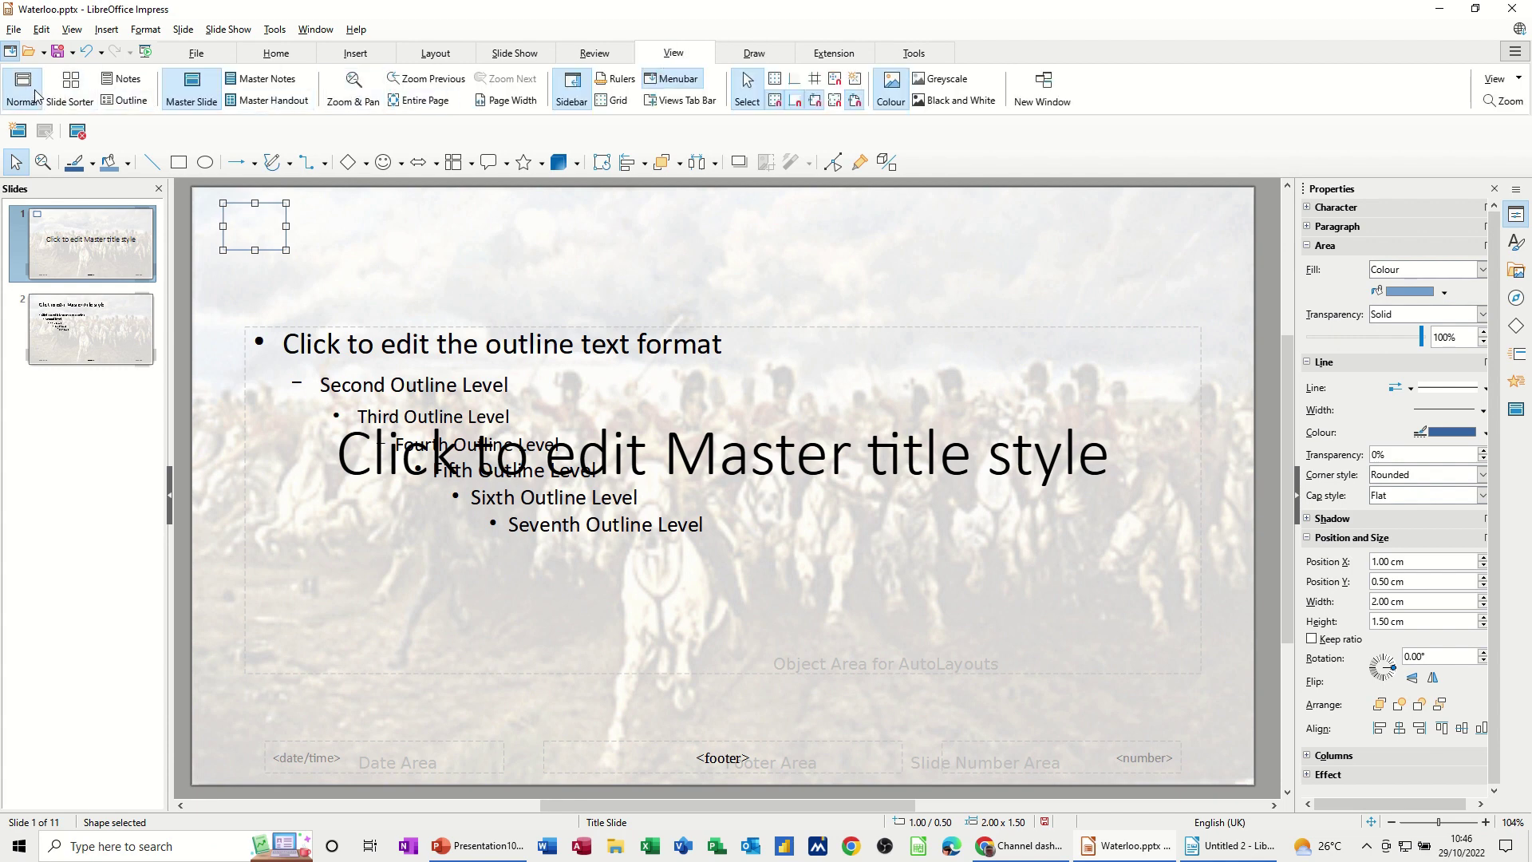
pyautogui.click(35, 95)
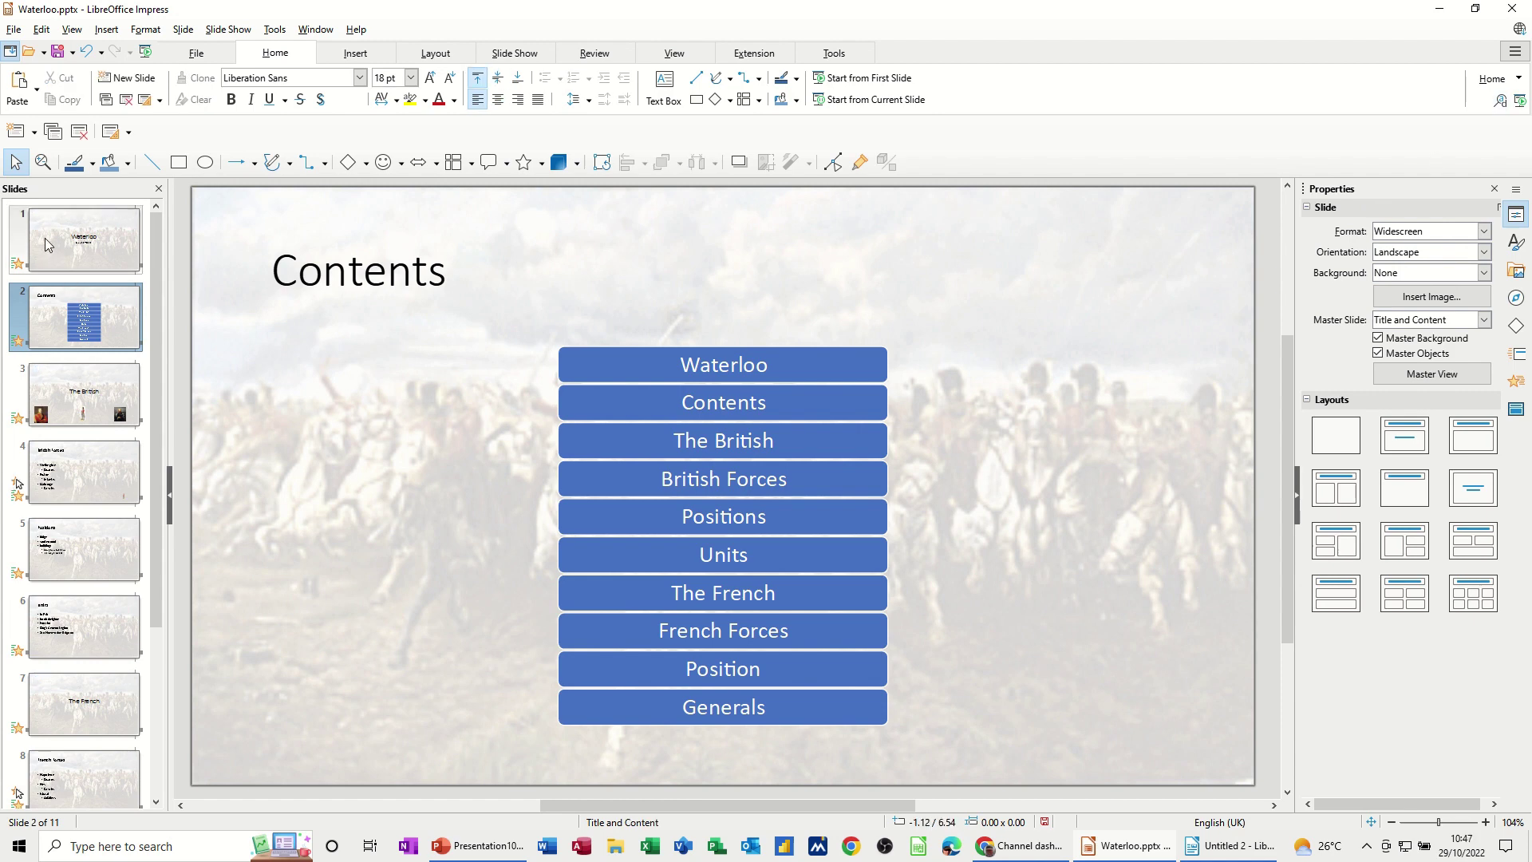
# Go to slide 1, the Waterloo title slide.
pyautogui.click(69, 243)
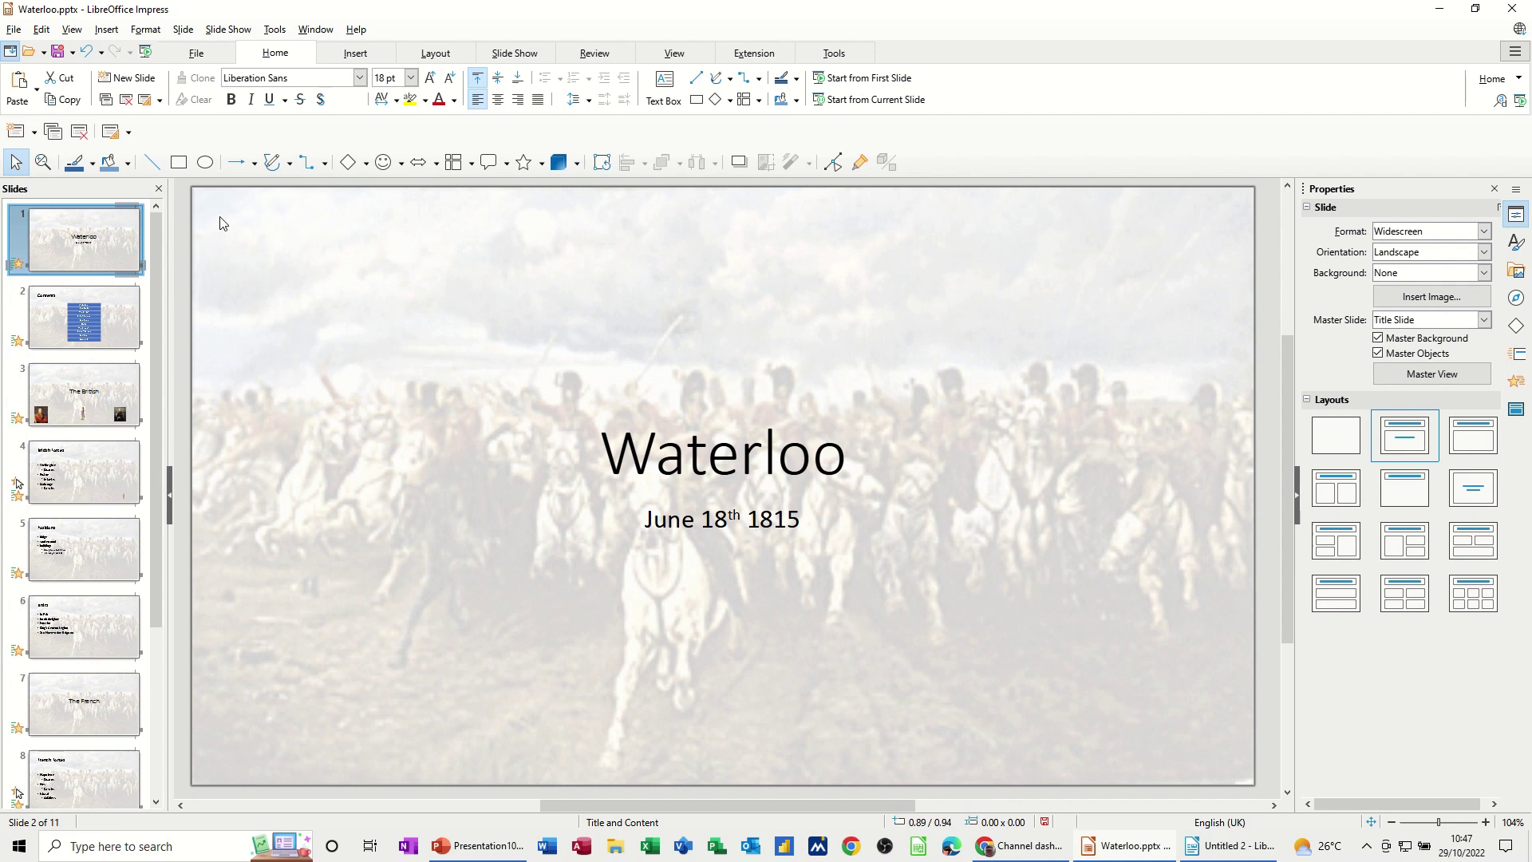